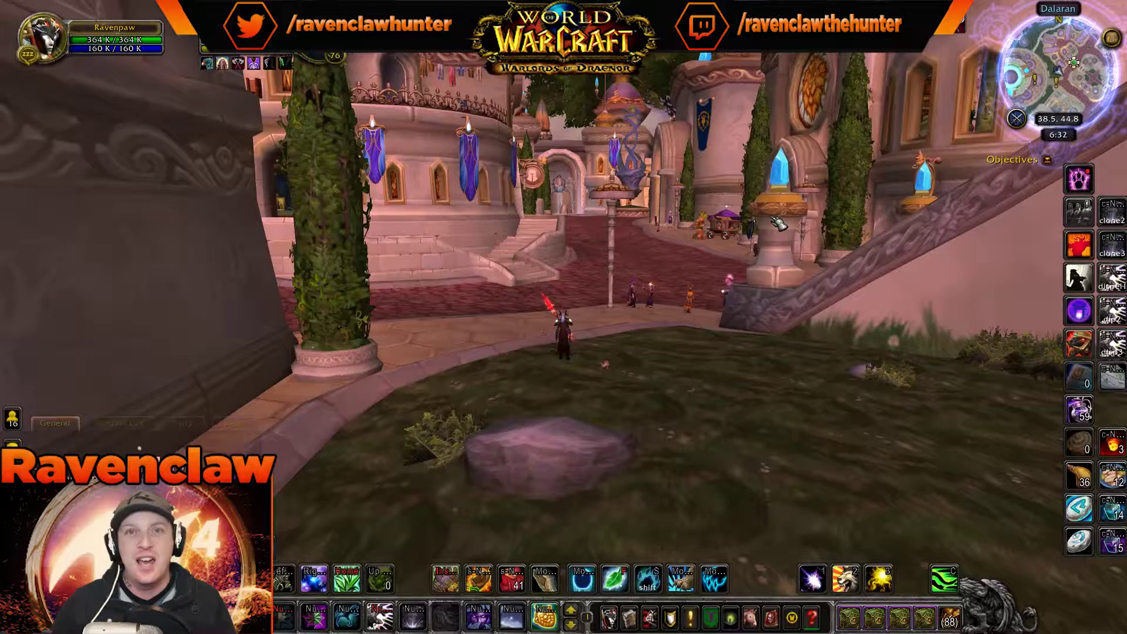
# Run and jump the character in a loop over the lawn beside the stone staircase in Dalaran
pyautogui.moveTo(786, 205); pyautogui.dragTo(787, 228)
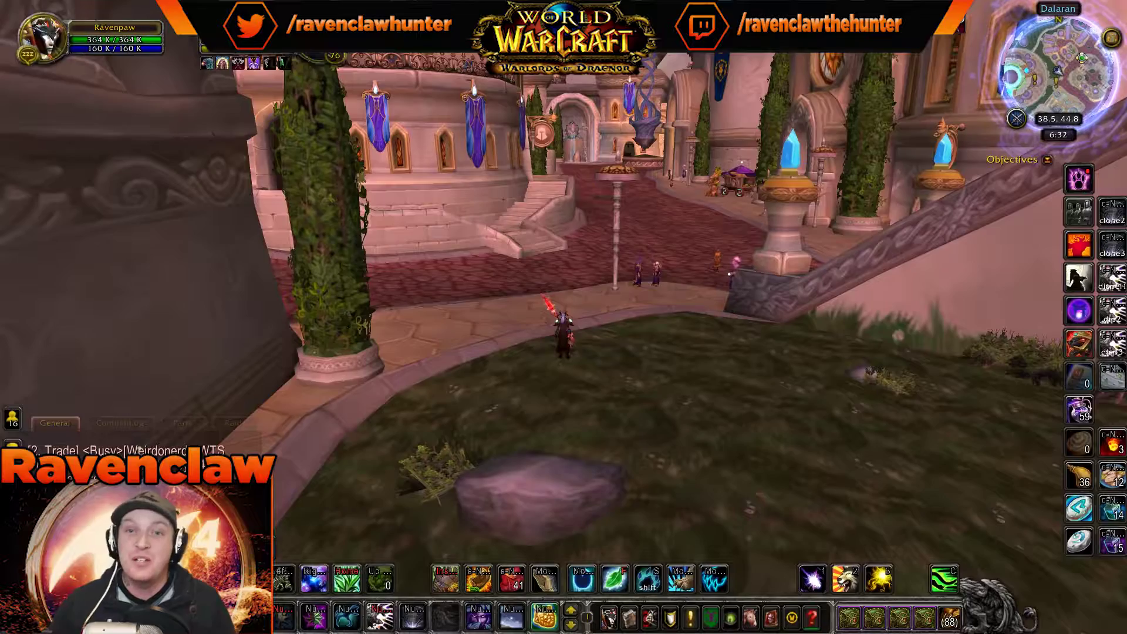
pyautogui.press('w')
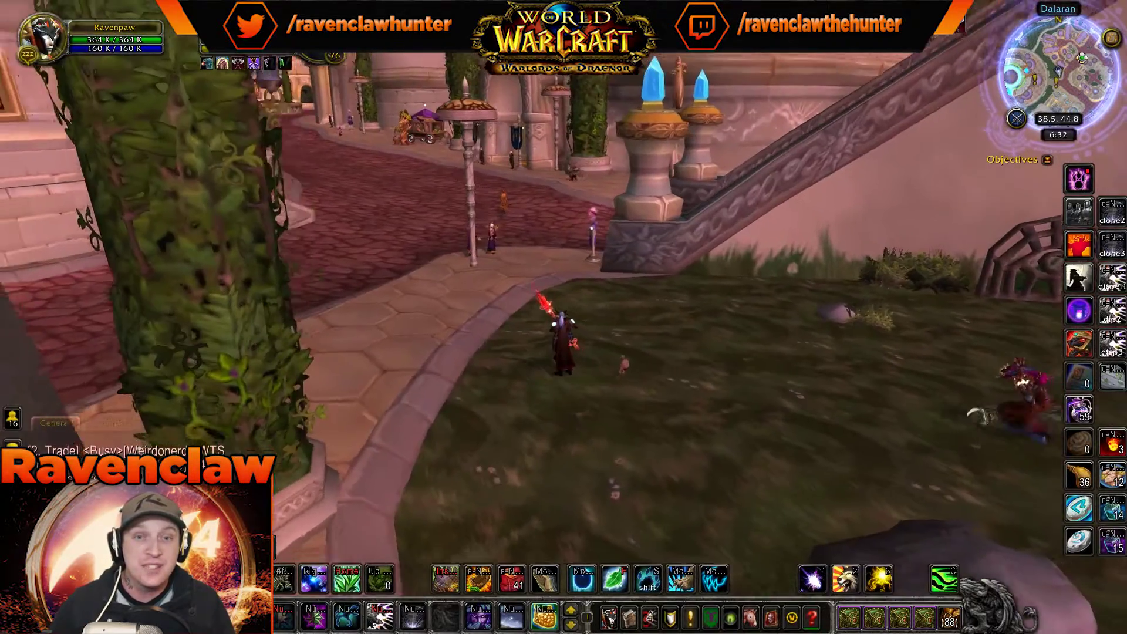
pyautogui.press('space')
pyautogui.press('w')
pyautogui.moveTo(564, 317); pyautogui.dragTo(487, 299, button='right')
pyautogui.press('w')
pyautogui.press('w')
pyautogui.press('w')
pyautogui.press('w')
pyautogui.press('a')
pyautogui.press('a')
pyautogui.moveTo(482, 384); pyautogui.dragTo(602, 384, button='right')
pyautogui.moveTo(559, 306); pyautogui.dragTo(611, 252, button='right')
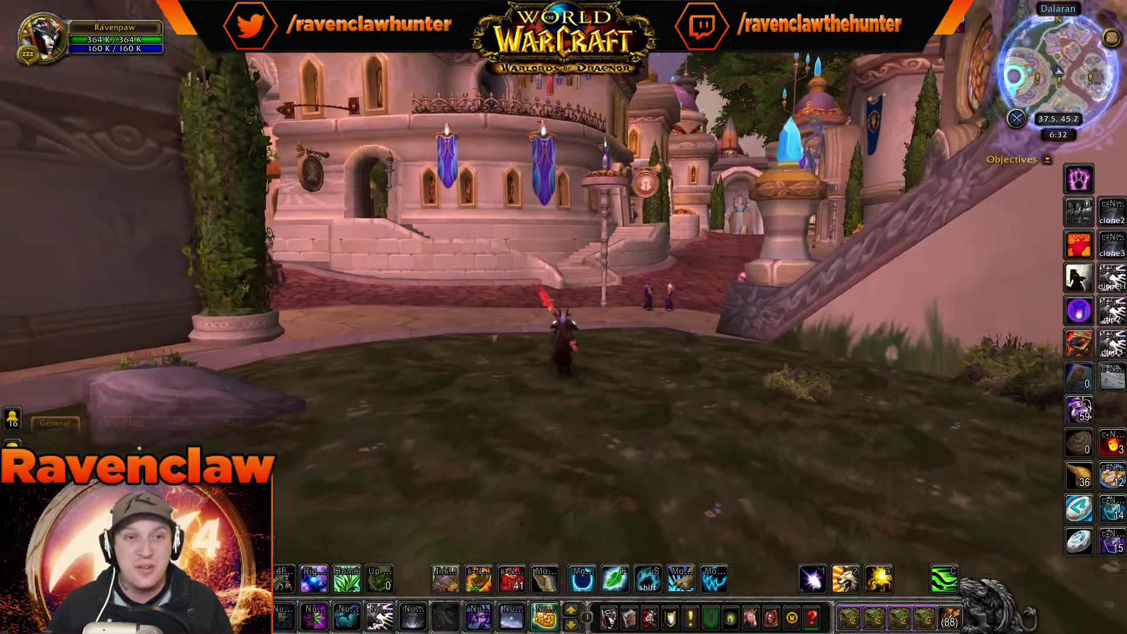
# Run and jump from the lawn onto the red paved street and around the lamp post
pyautogui.scroll(-2, 563, 317)
pyautogui.press('w')
pyautogui.moveTo(563, 317); pyautogui.dragTo(420, 303, button='right')
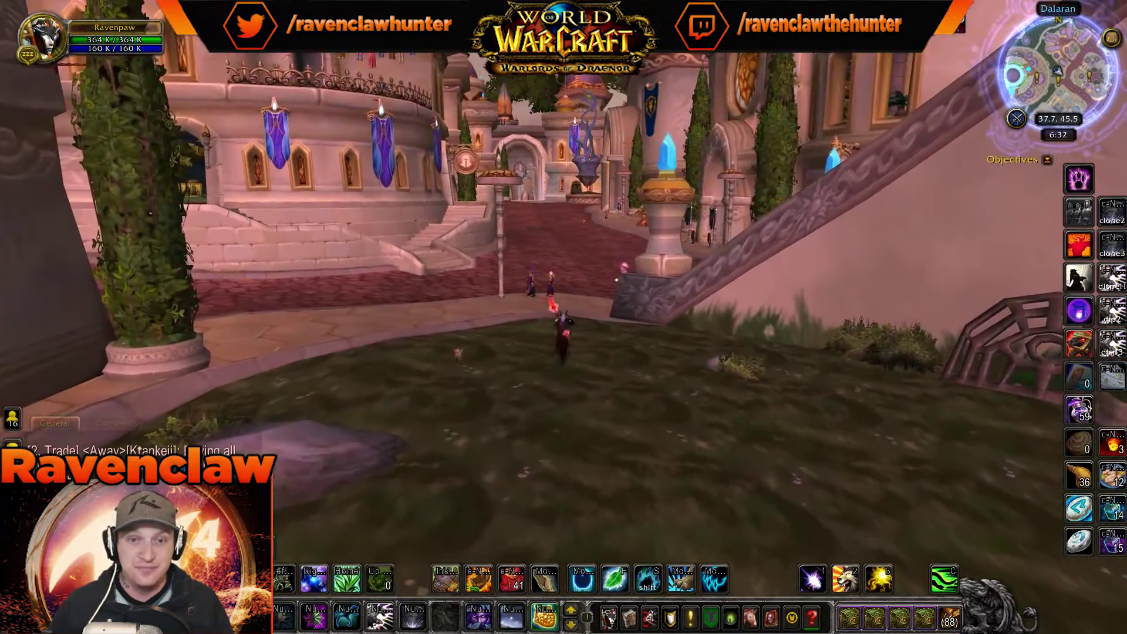
pyautogui.press('space')
pyautogui.press('space')
pyautogui.scroll(-3, 563, 317)
pyautogui.press('space')
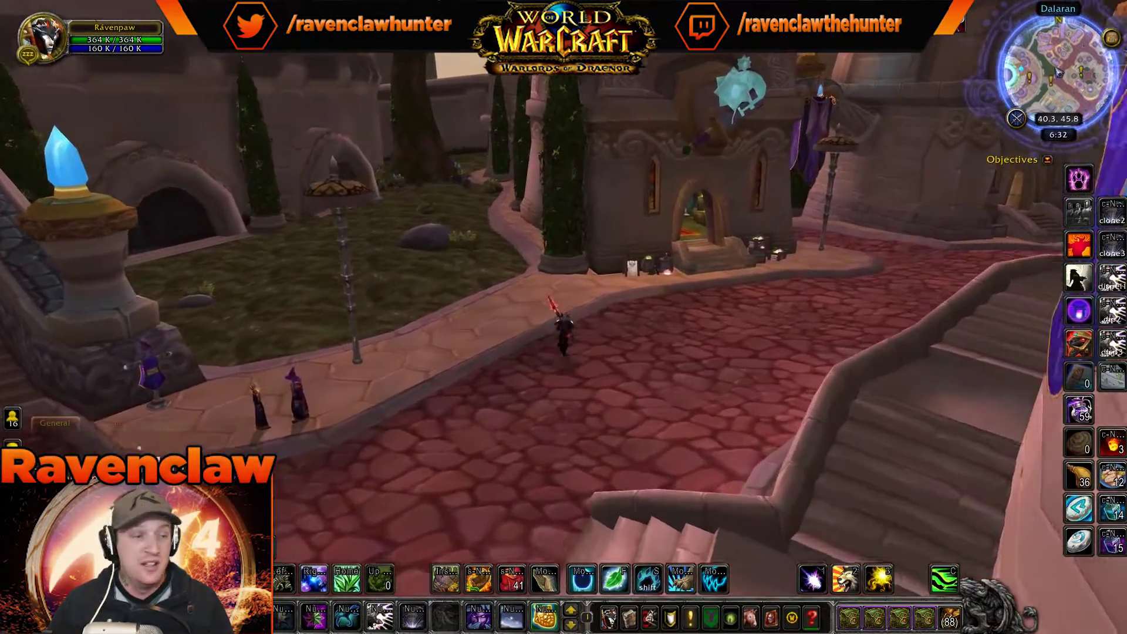
pyautogui.press('w')
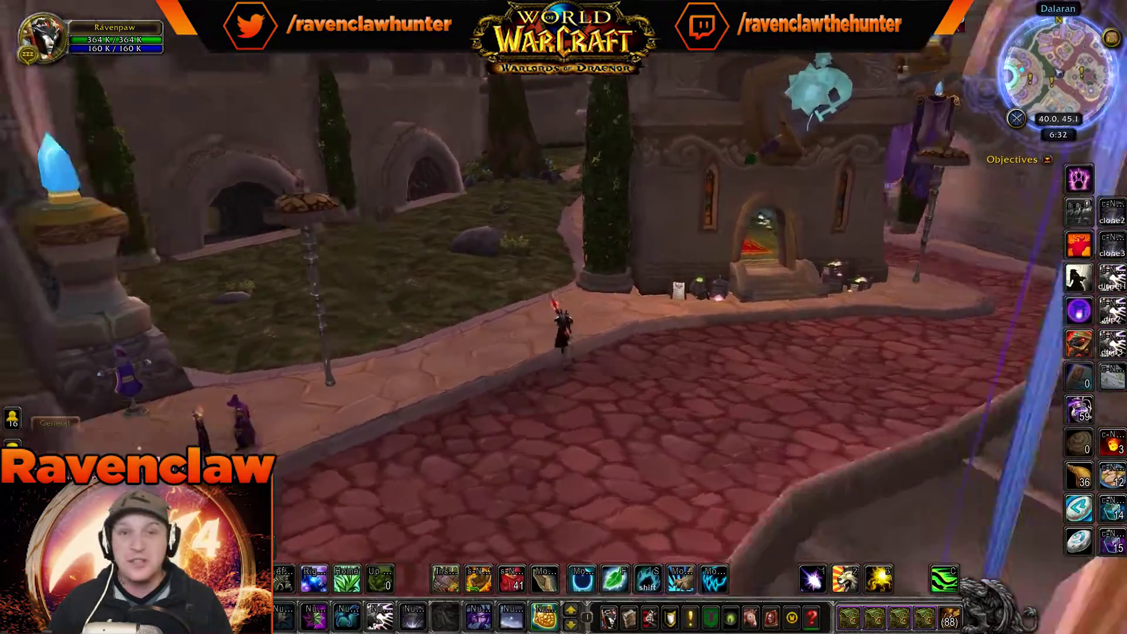
# Cross the lawn and run down the street to the curved stone stairs at about 41.5, 50.5
pyautogui.press('w')
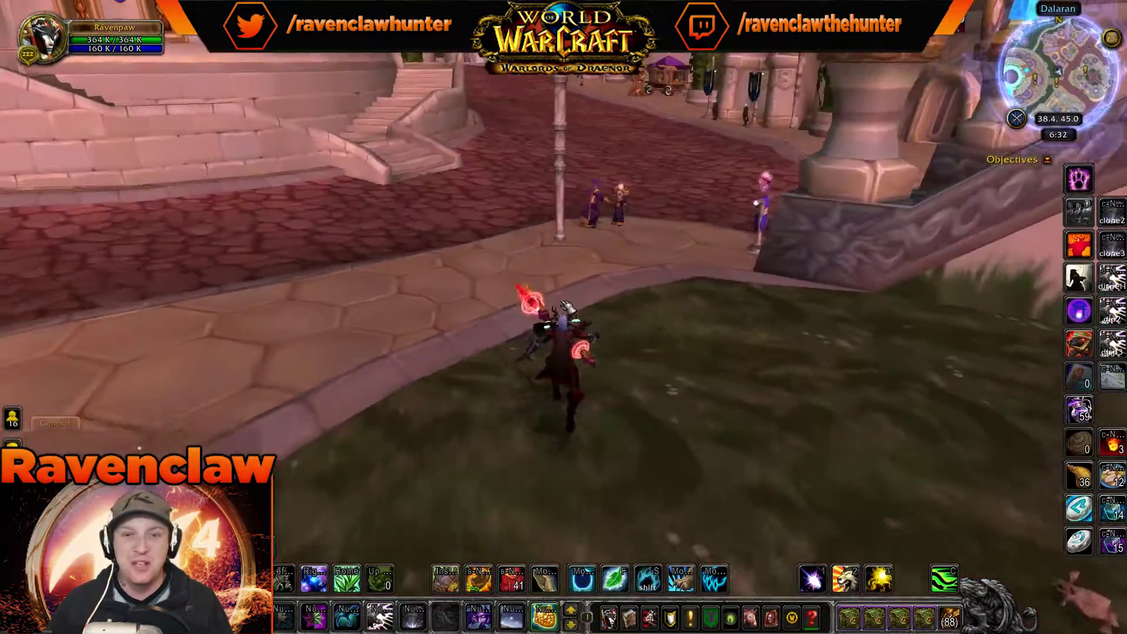
pyautogui.press('w')
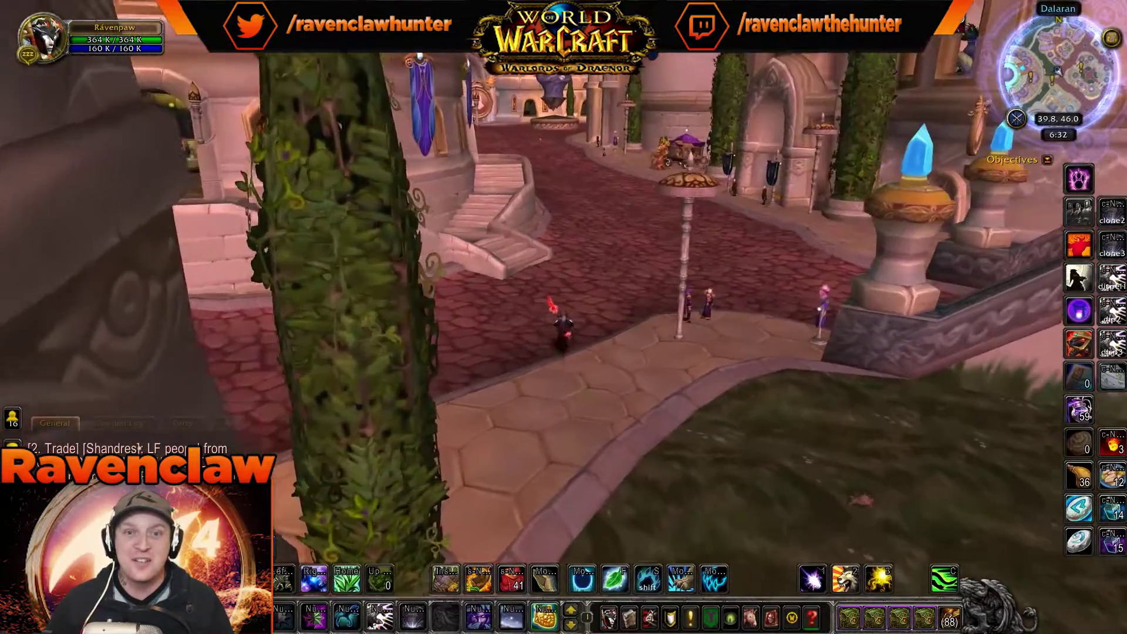
pyautogui.press('space')
pyautogui.press('space')
pyautogui.press('w')
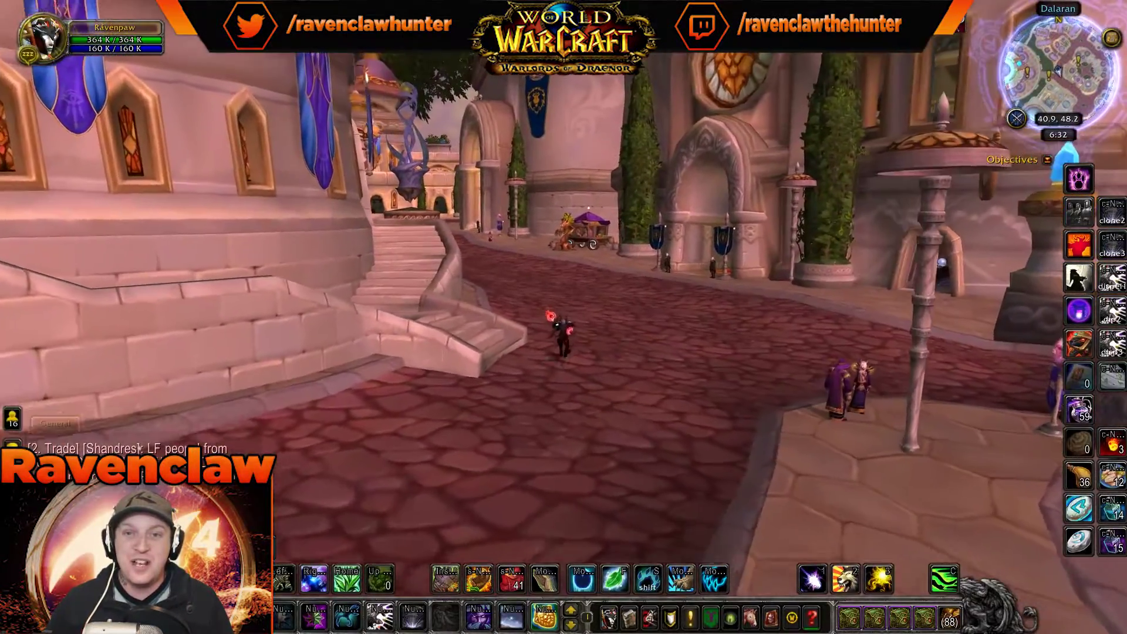
pyautogui.press('w')
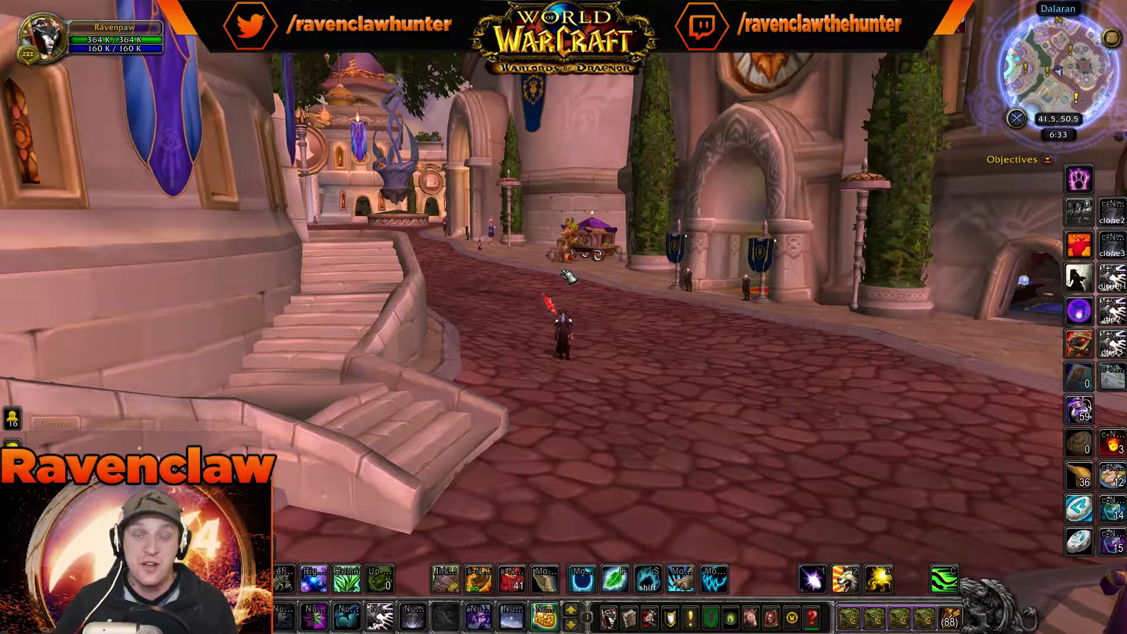
# Turn around and run and jump back to the lamp post at the edge of the lawn
pyautogui.moveTo(568, 250); pyautogui.dragTo(916, 240, button='right')
pyautogui.press('w')
pyautogui.press('space')
pyautogui.press('space')
pyautogui.press('space')
pyautogui.press('w')
pyautogui.press('space')
pyautogui.press('w')
pyautogui.press('w')
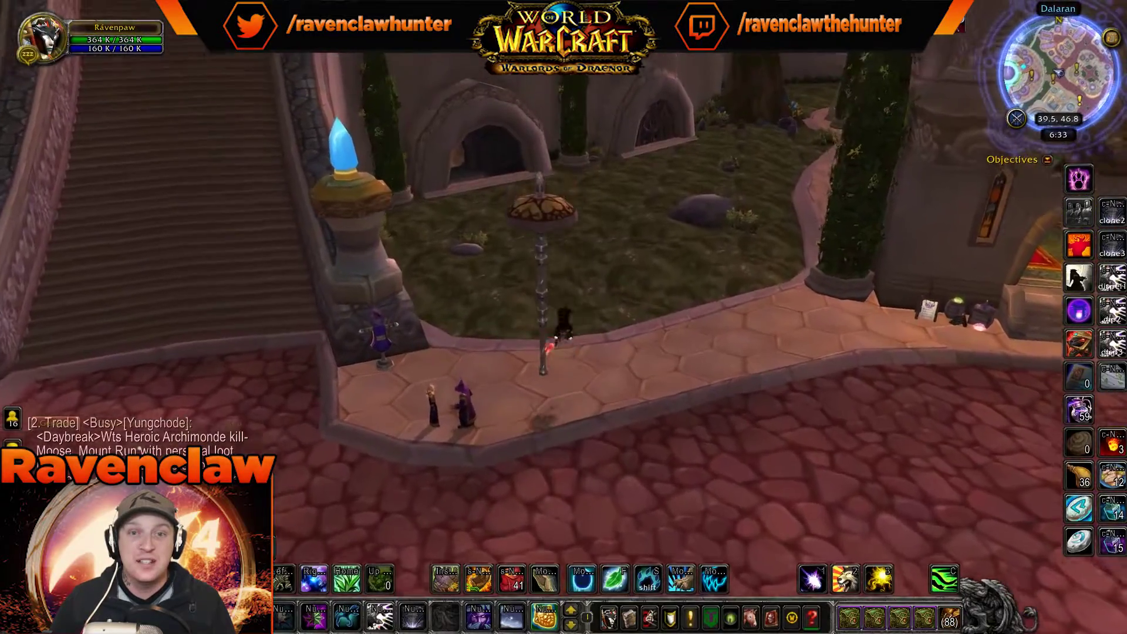
# Circle past the lawn and run down the main street to the purple-roofed cart at about 44.4, 54.9
pyautogui.press('w')
pyautogui.press('space')
pyautogui.moveTo(563, 317); pyautogui.dragTo(716, 258, button='right')
pyautogui.press('w')
pyautogui.press('w')
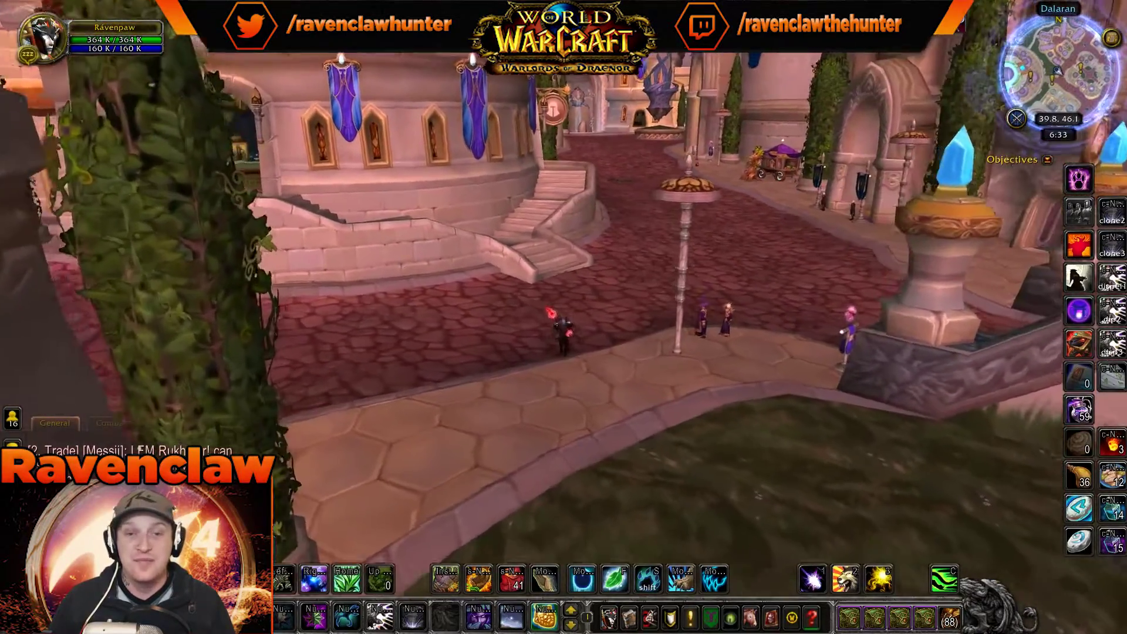
pyautogui.press('w')
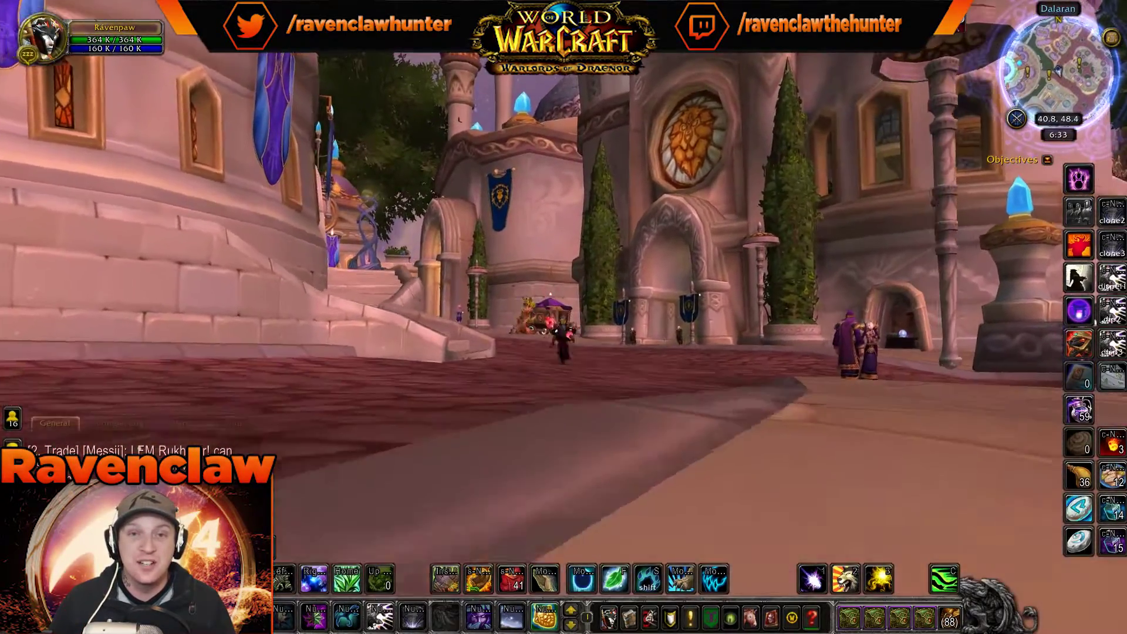
pyautogui.press('w')
pyautogui.press('w')
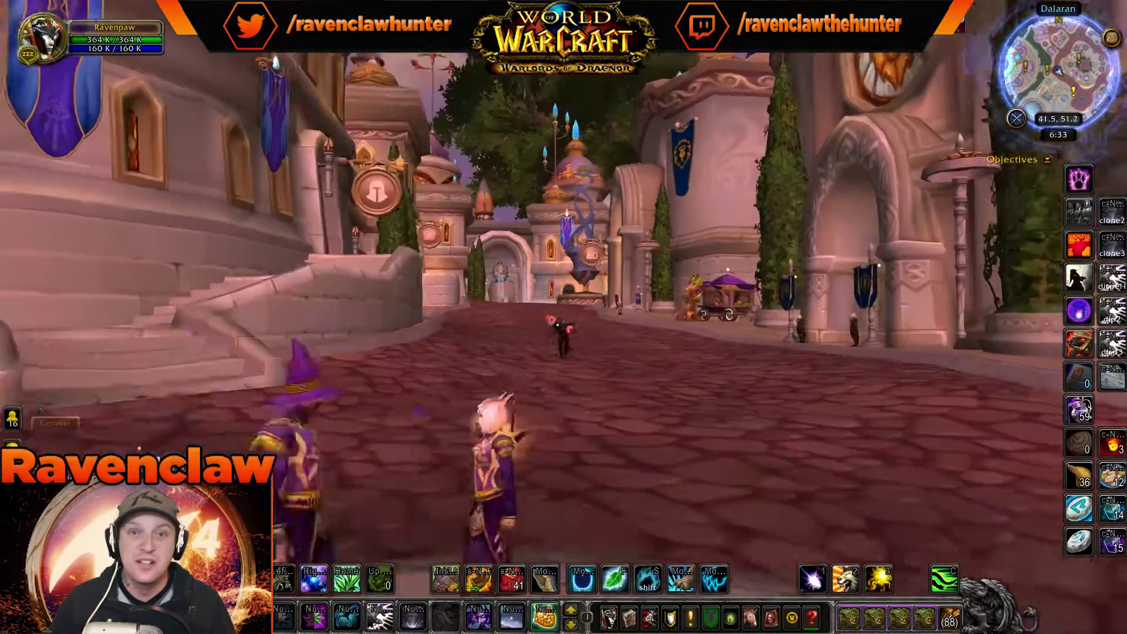
pyautogui.press('w')
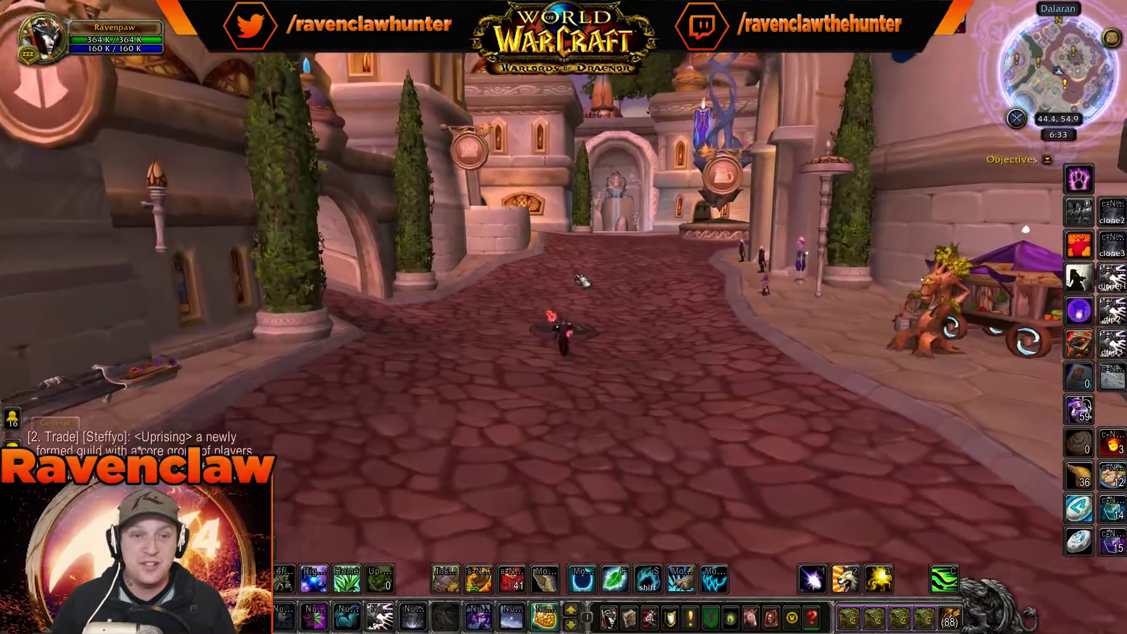
# Take to the air in the winged purple form and fly over the city to about 57.3, 42.4
pyautogui.click(275, 551)
pyautogui.press('w')
pyautogui.moveTo(669, 327); pyautogui.dragTo(452, 279, button='right')
pyautogui.press('w')
pyautogui.press('w')
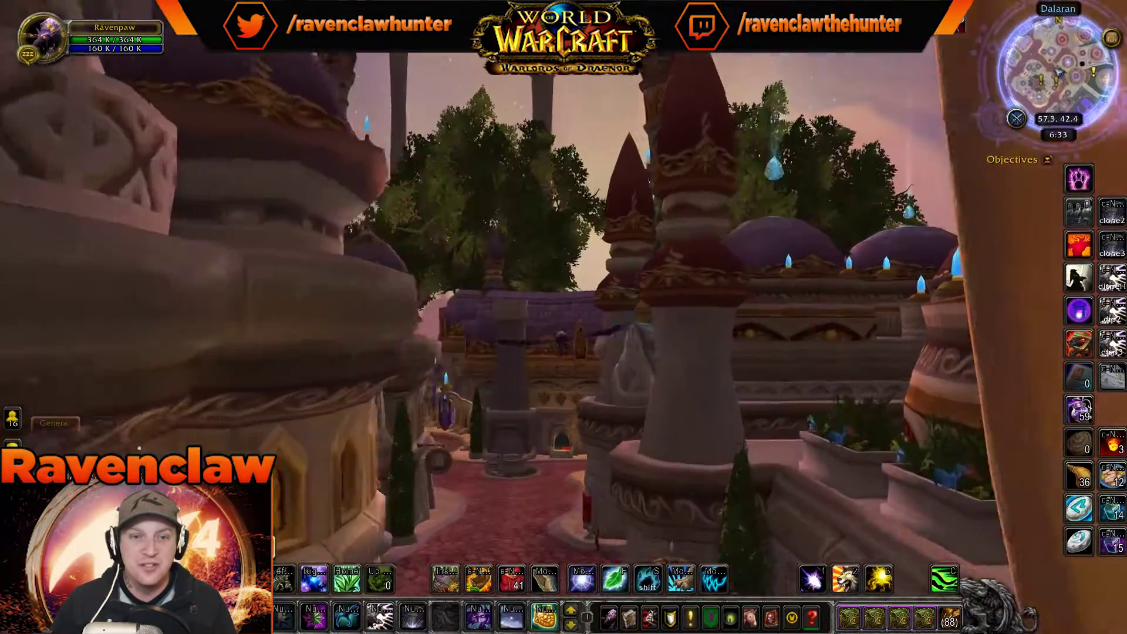
# Fly west past the purple rooftops to the long staircase and circle back over the domes and red spires
pyautogui.press('w')
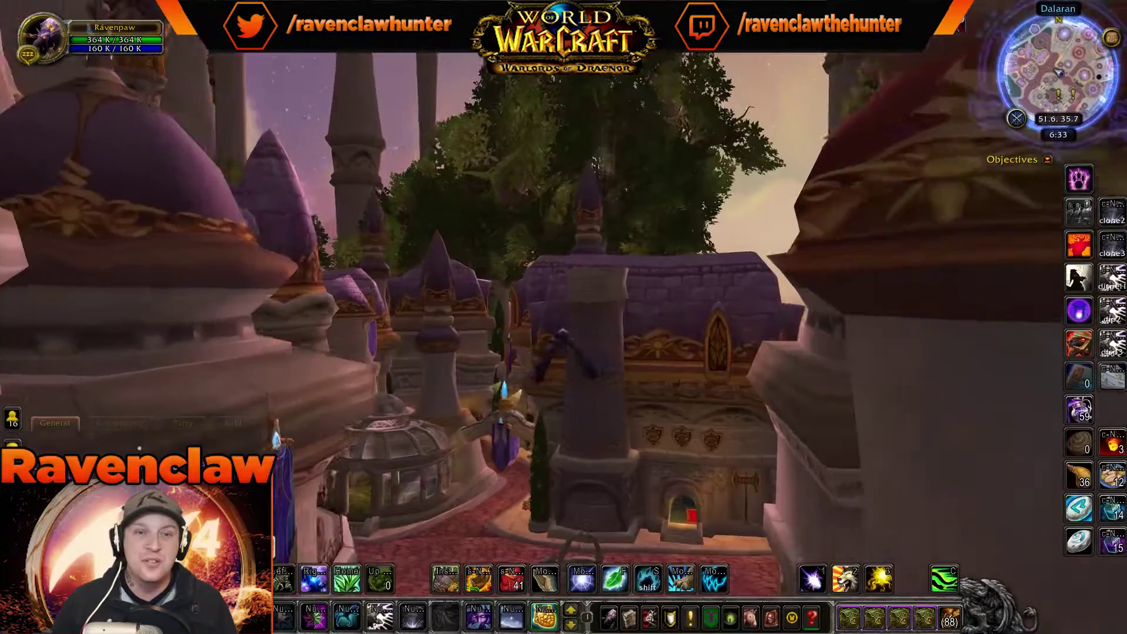
pyautogui.press('w')
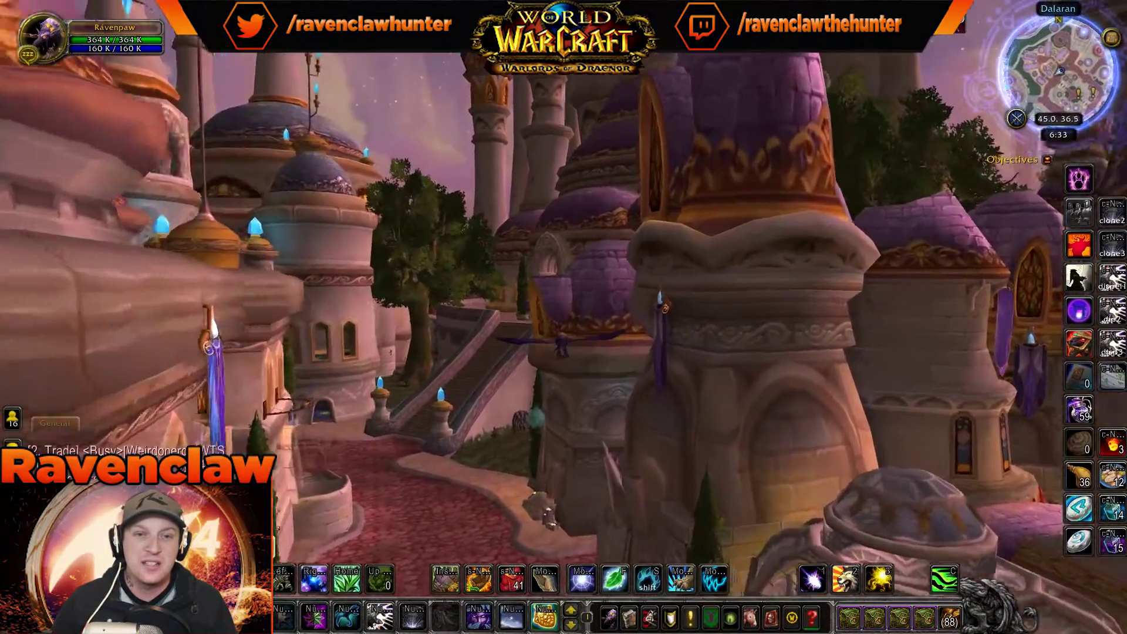
pyautogui.press('w')
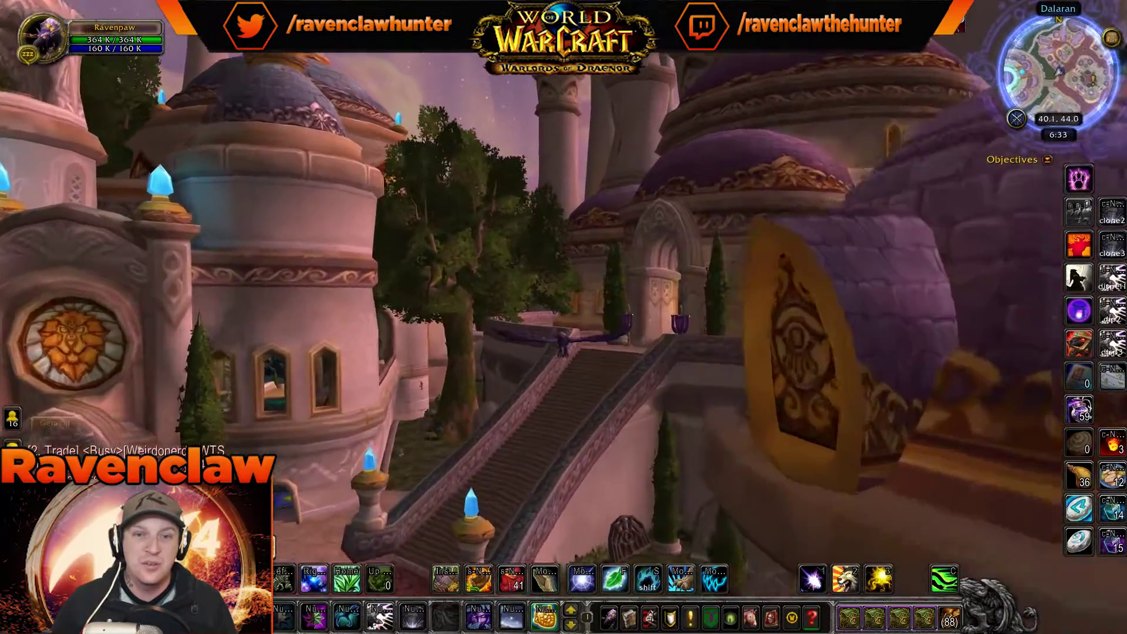
pyautogui.press('w')
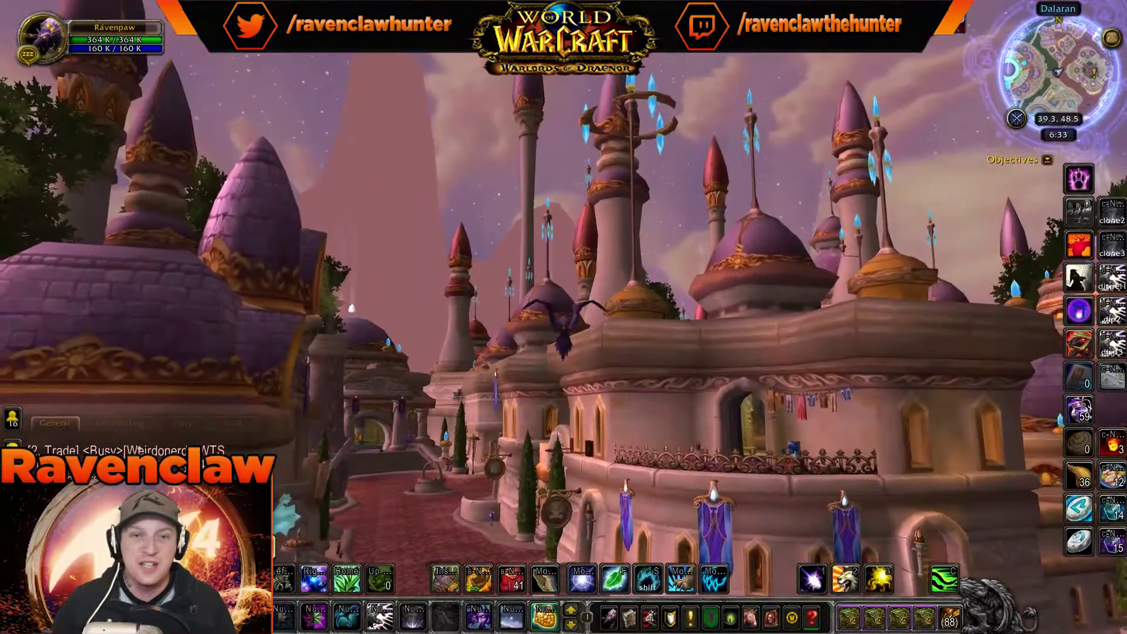
pyautogui.press('w')
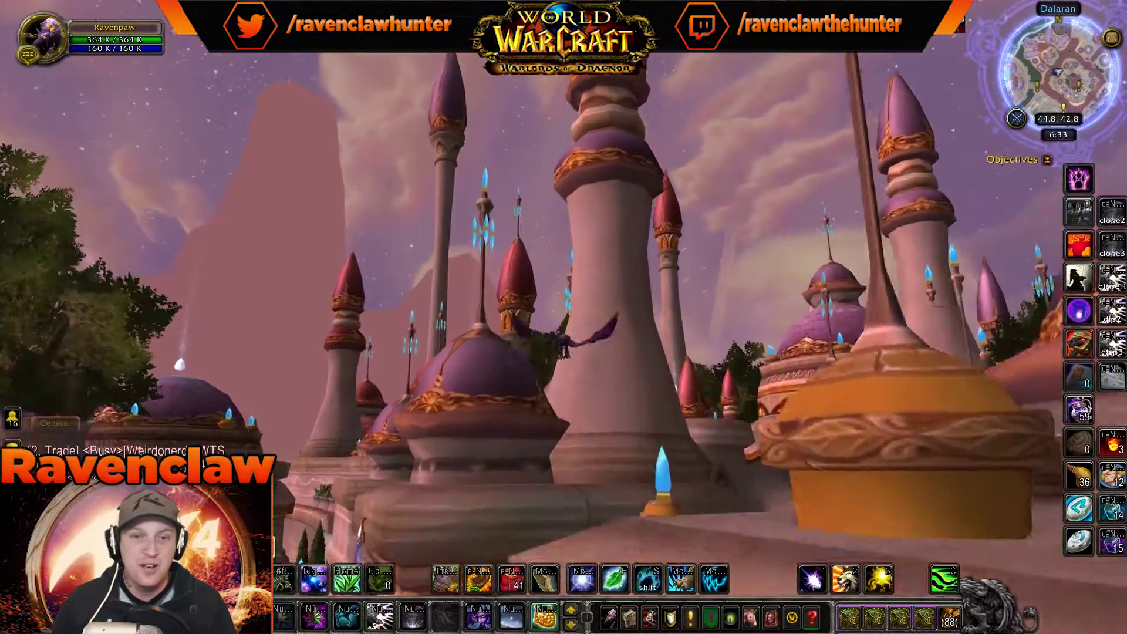
pyautogui.press('w')
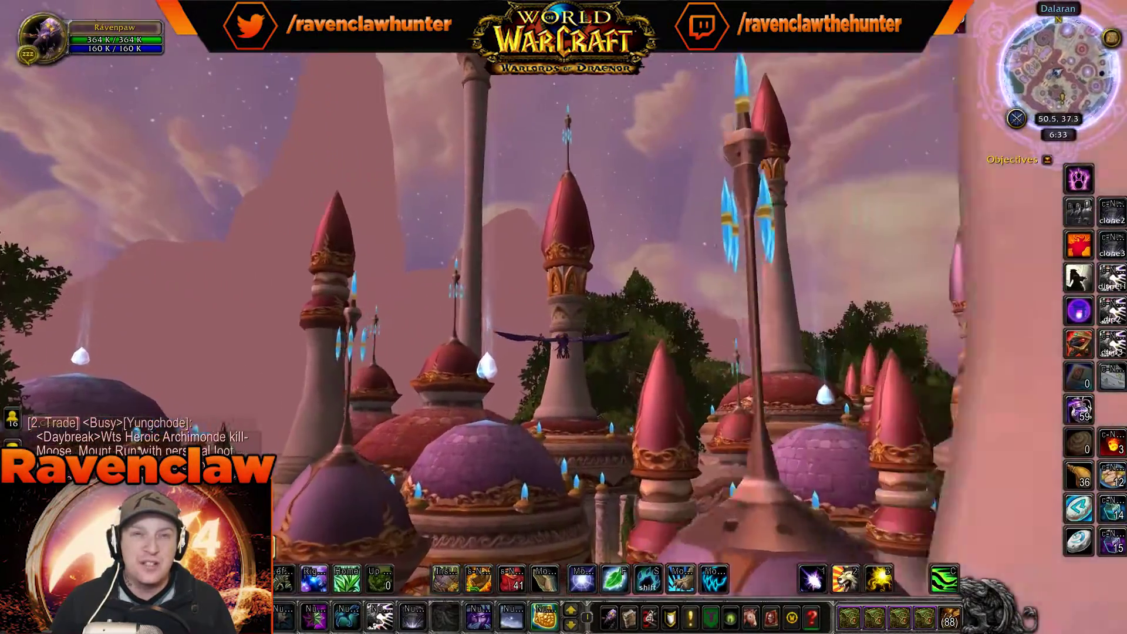
# Fly south between the spires to the plaza with the spiral sculpture and the fountain alcove
pyautogui.press('w')
pyautogui.press('w')
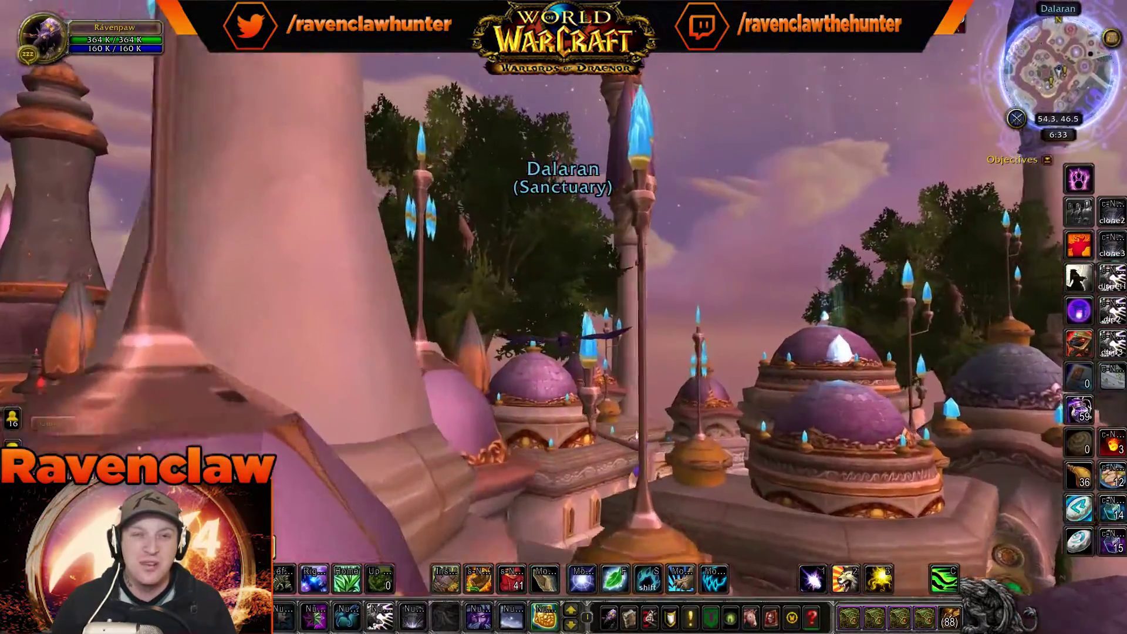
pyautogui.press('w')
pyautogui.press('w')
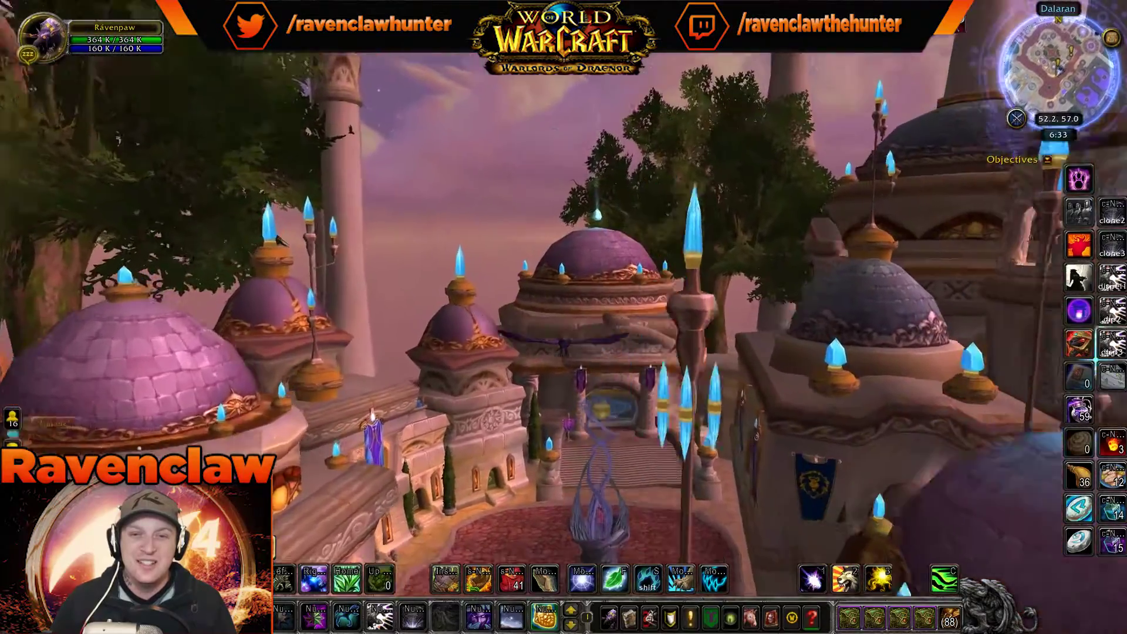
pyautogui.press('w')
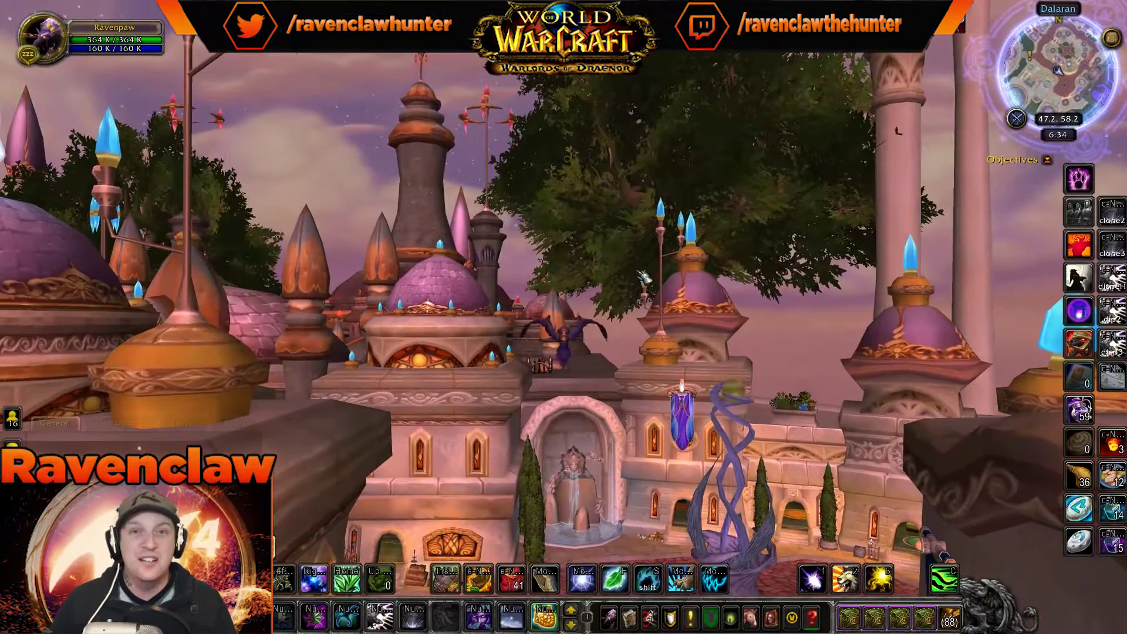
# Fly laps between the main street and the plaza, passing over Runeweaver Square and into The Eventide
pyautogui.press('w')
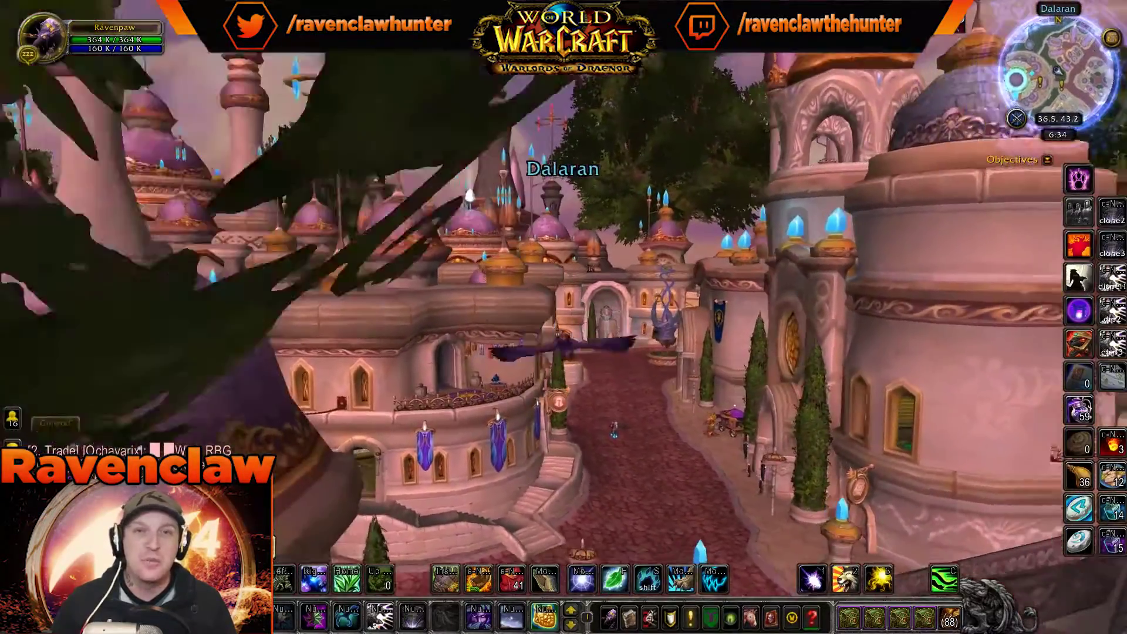
pyautogui.press('w')
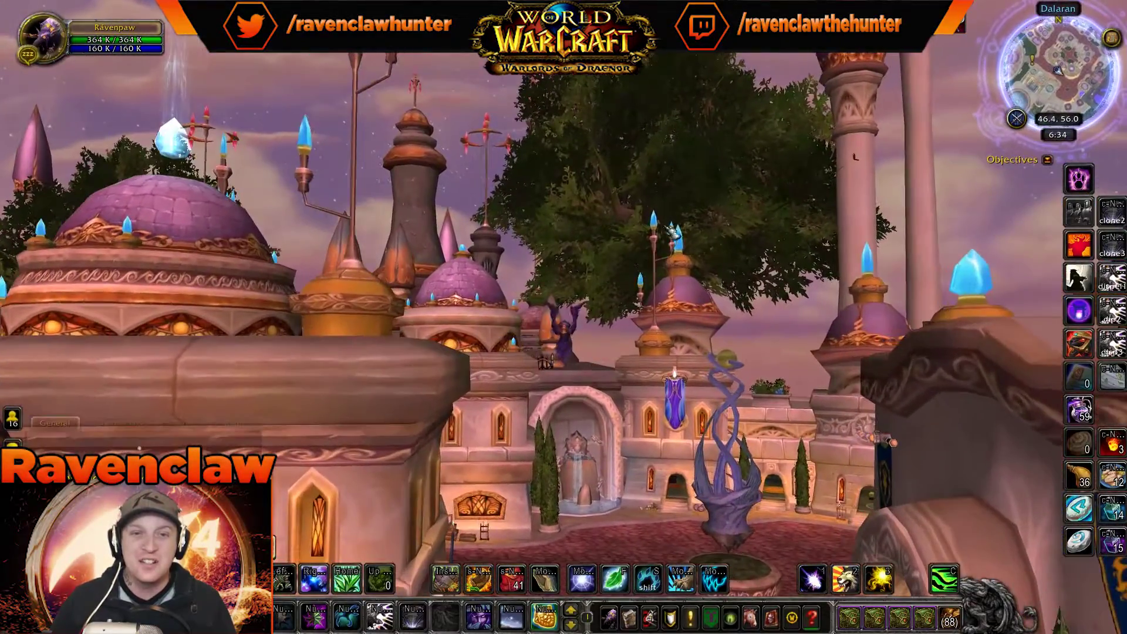
pyautogui.moveTo(672, 232); pyautogui.dragTo(458, 176, button='right')
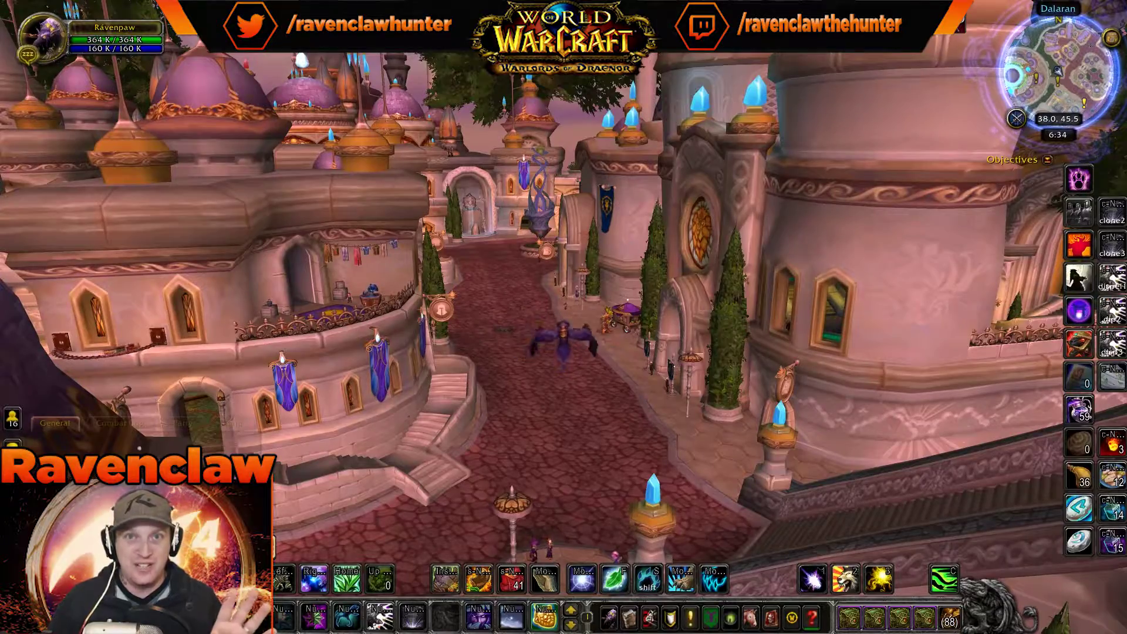
pyautogui.press('w')
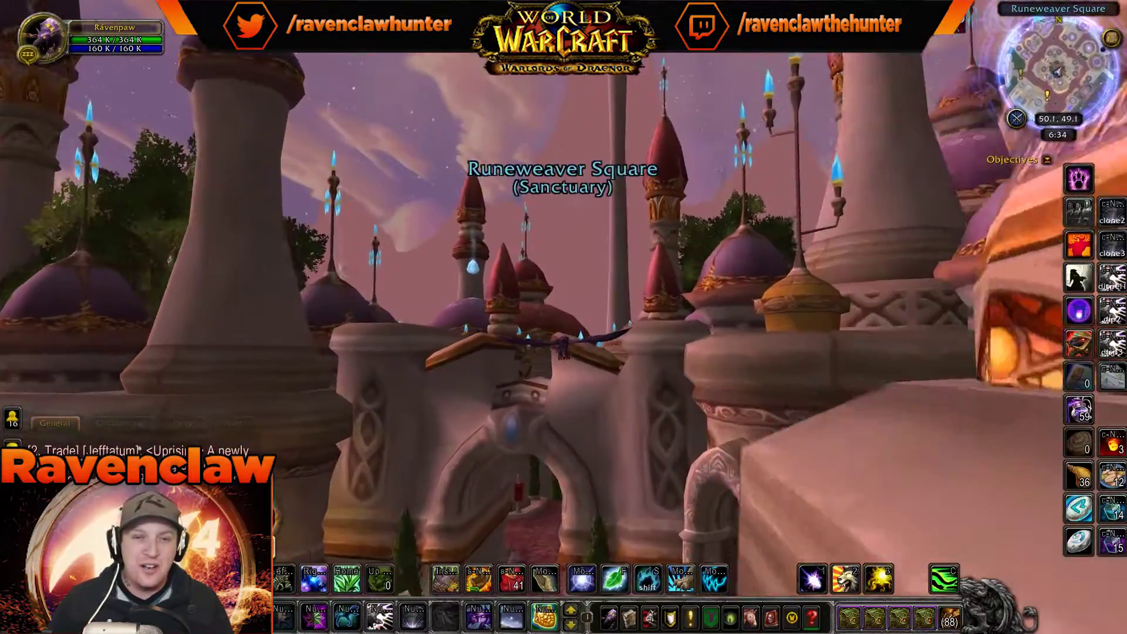
pyautogui.press('w')
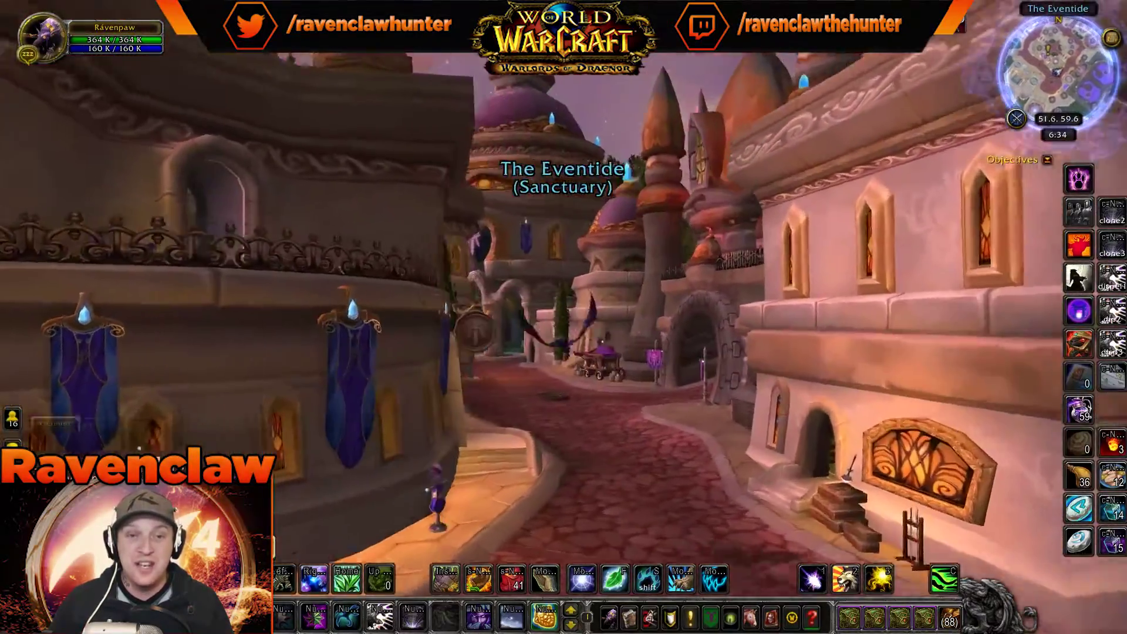
# Fly down to the street with the red banners, leave the flying form and approach Dark Ranger Vorel
pyautogui.press('w')
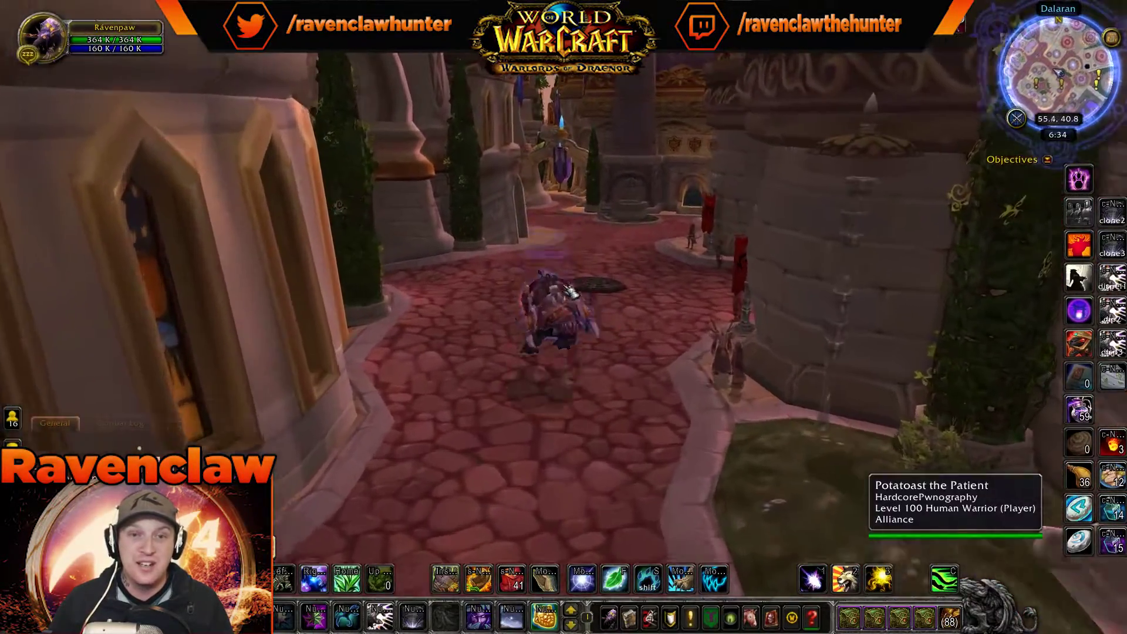
pyautogui.press('w')
pyautogui.press('f')
pyautogui.moveTo(554, 307)
pyautogui.mouseDown(button='right')
pyautogui.moveTo(516, 334)
pyautogui.moveTo(470, 328)
pyautogui.mouseUp(button='right')
pyautogui.press('w')
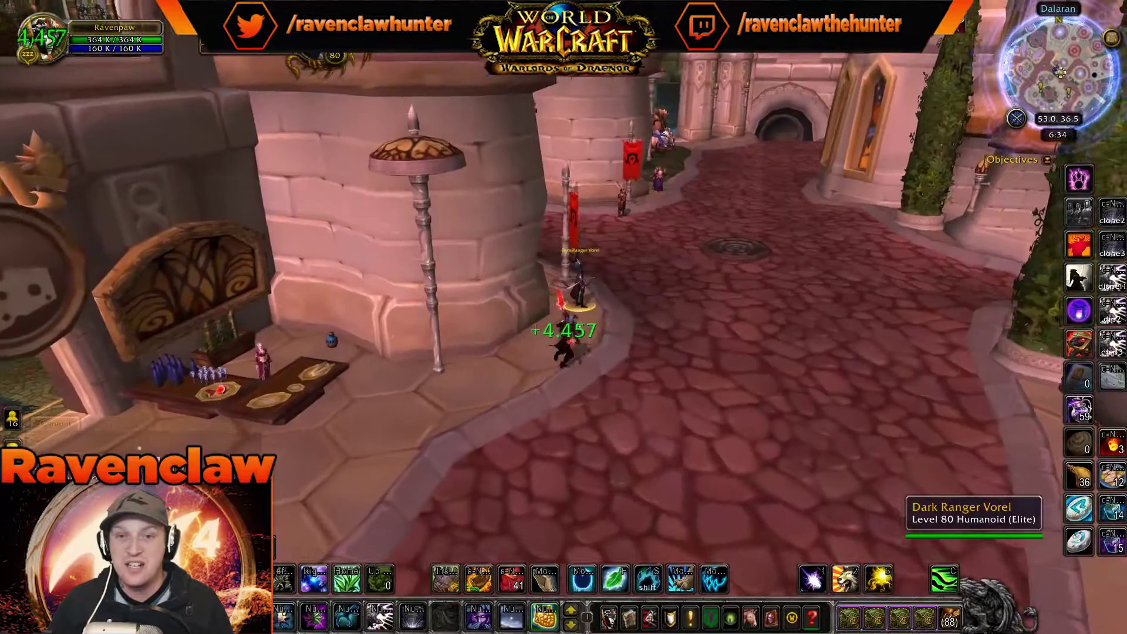
# Circle the street around the round floor grate and run past Dark Ranger Vorel toward the round fountain
pyautogui.press('w')
pyautogui.moveTo(564, 317); pyautogui.dragTo(369, 305, button='right')
pyautogui.press('d')
pyautogui.press('s')
pyautogui.press('space')
pyautogui.press('w')
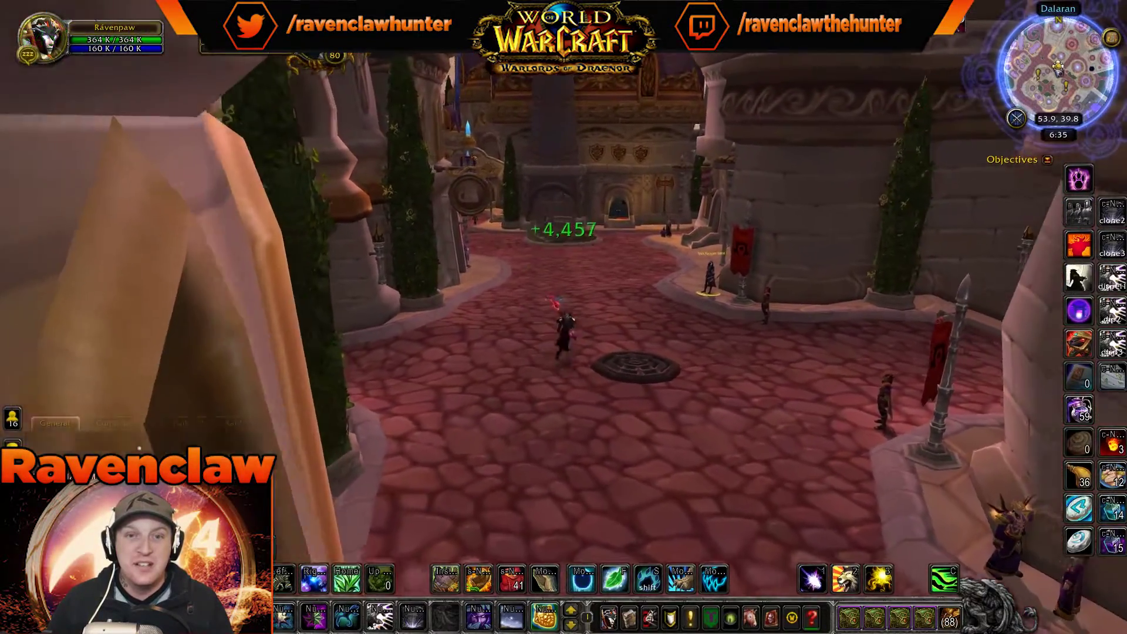
pyautogui.press('w')
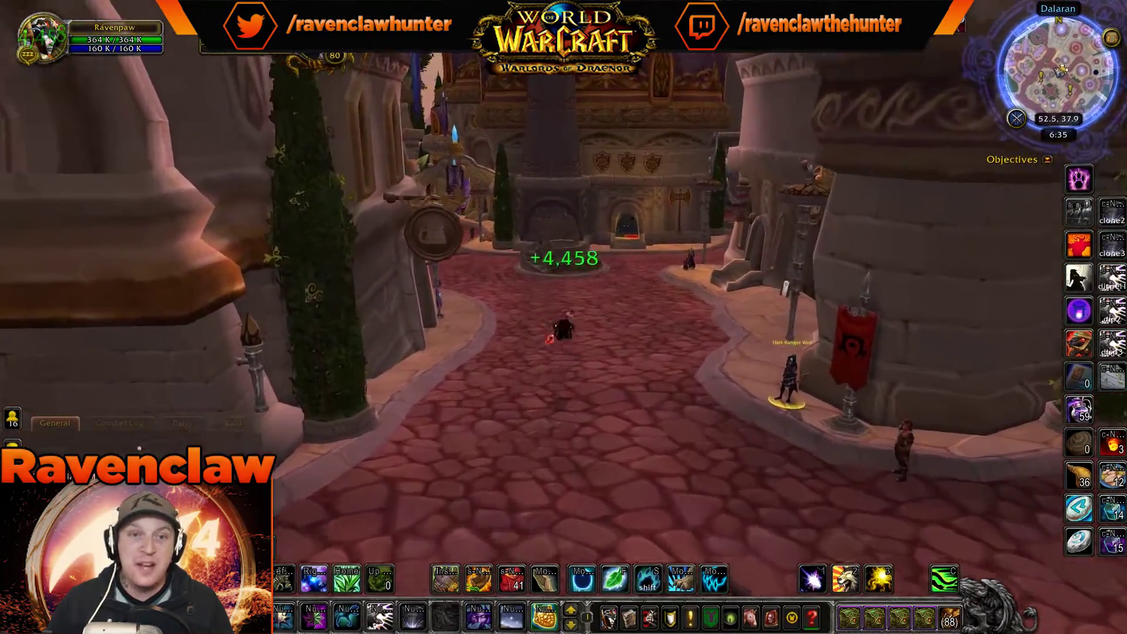
pyautogui.press('w')
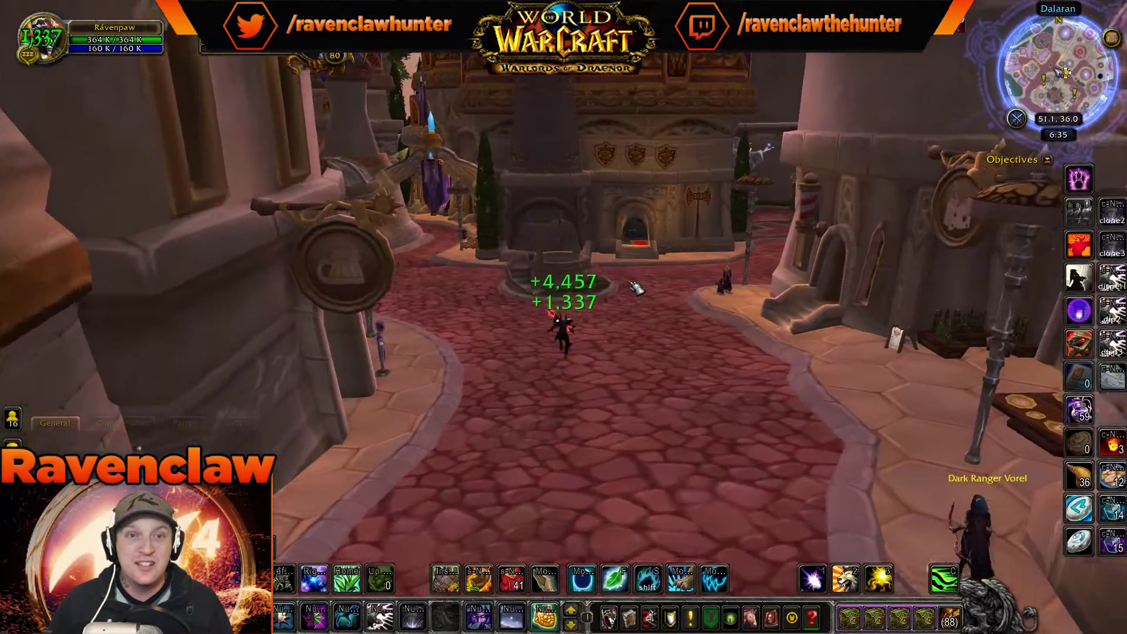
# Run along the red-cobbled street to the stone well and face the glass-domed pavilion
pyautogui.press('w')
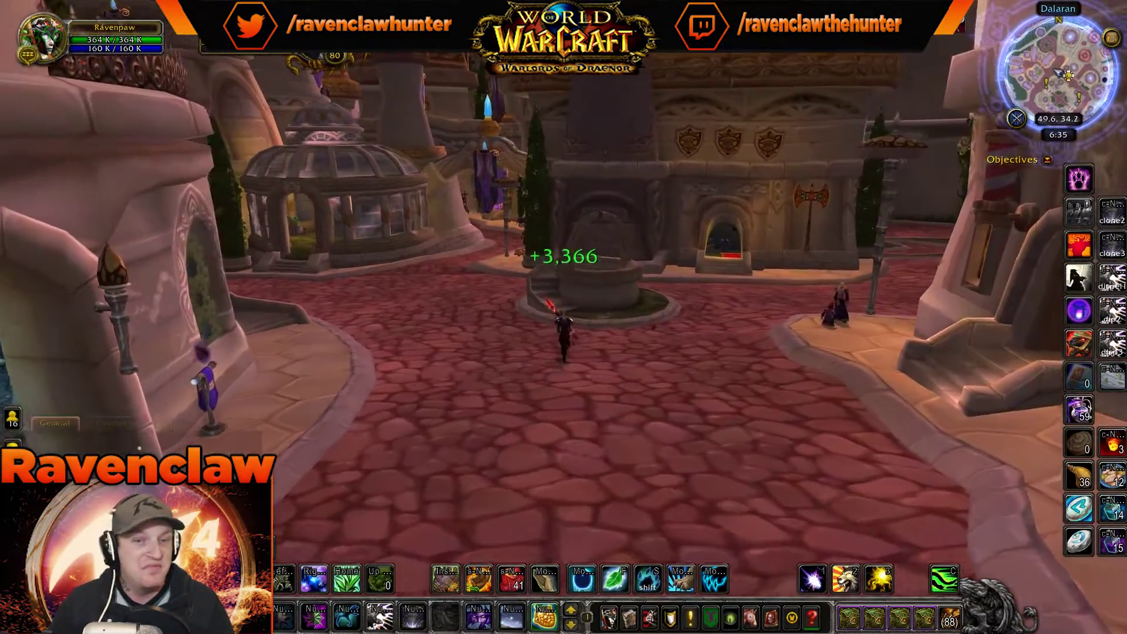
pyautogui.press('w')
pyautogui.press('a')
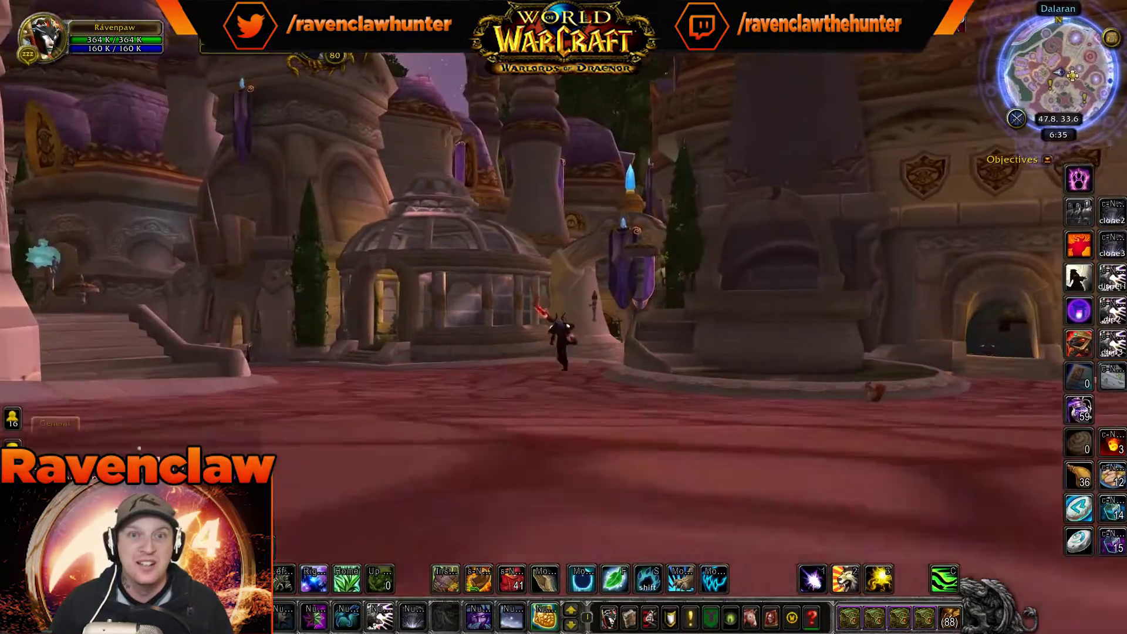
pyautogui.moveTo(563, 317); pyautogui.dragTo(704, 259)
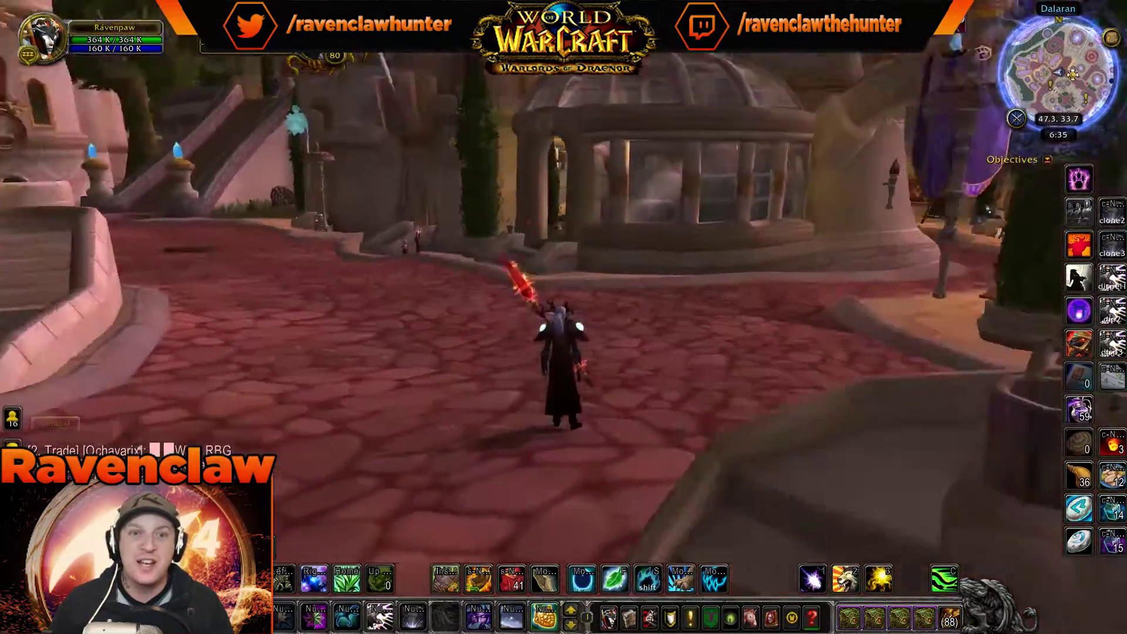
# Turn back from the well and run past the tavern sign and the round floor grate toward the tunnel entrance
pyautogui.press('w')
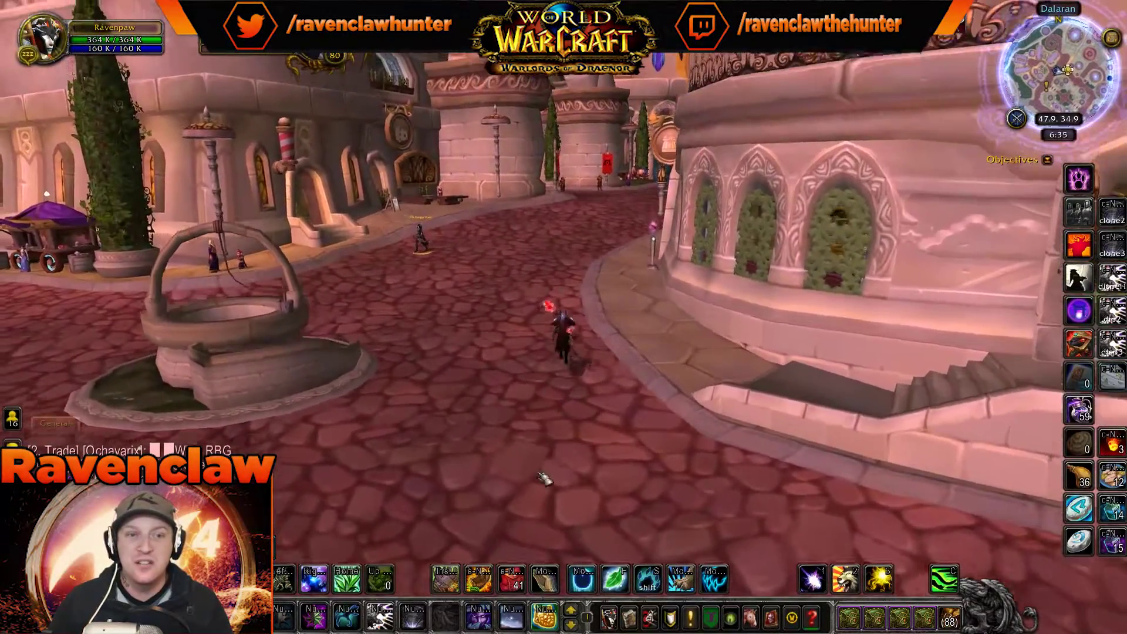
pyautogui.press('w')
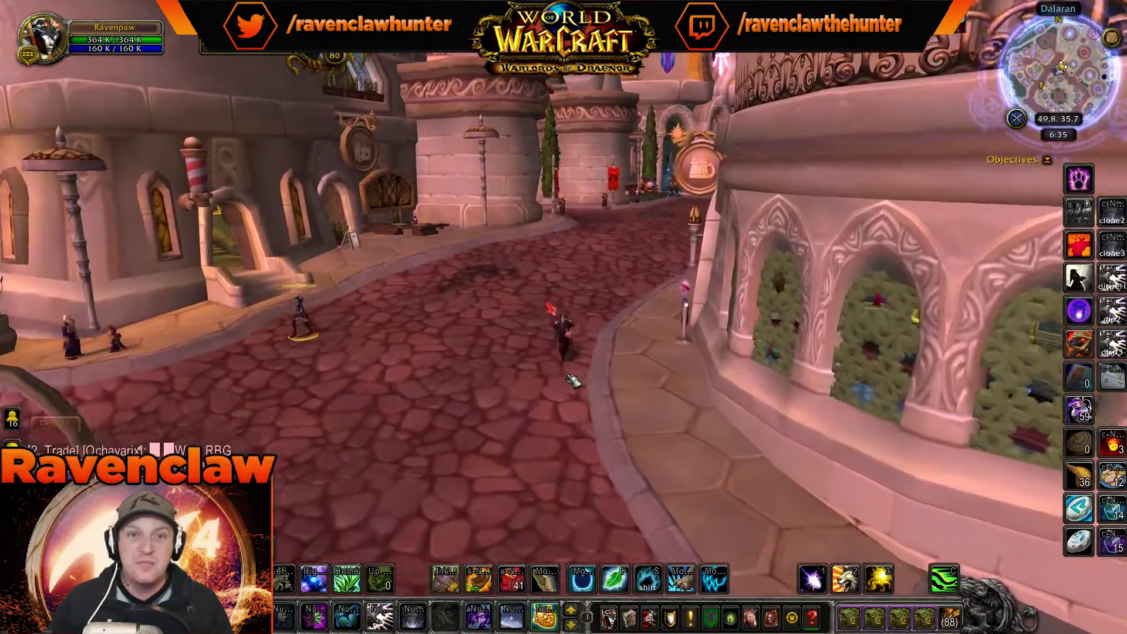
pyautogui.press('w')
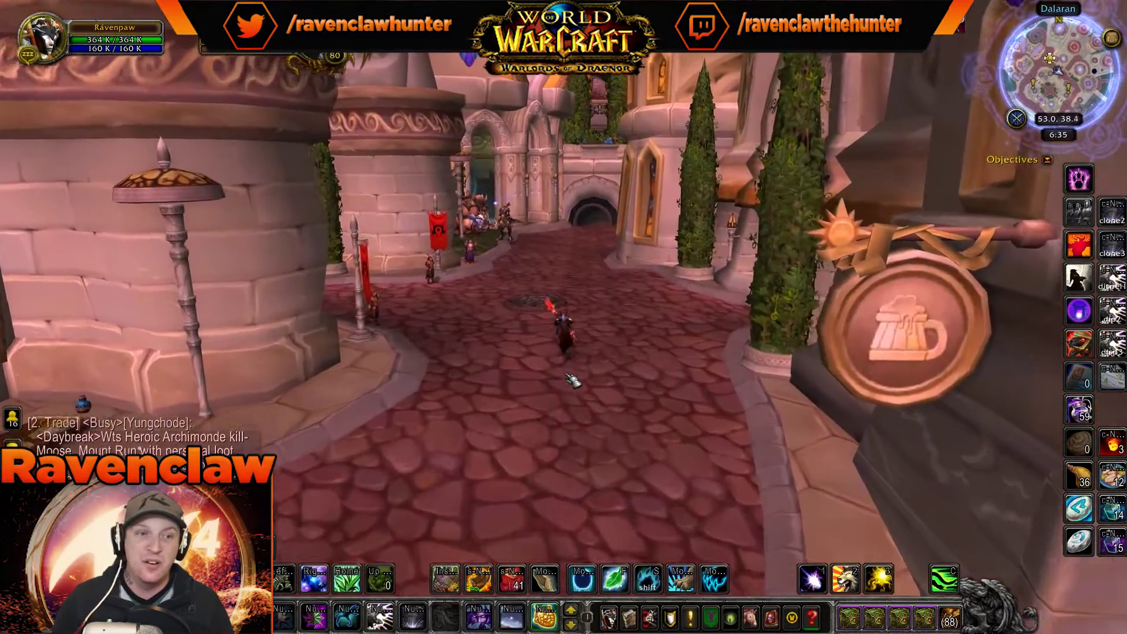
pyautogui.press('w')
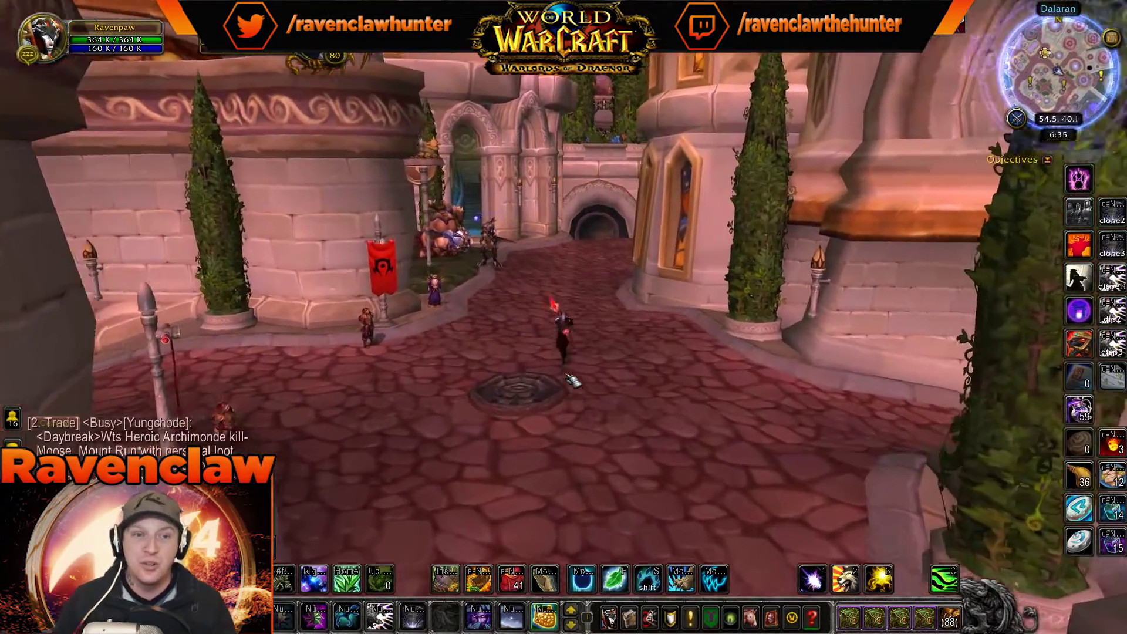
pyautogui.press('w')
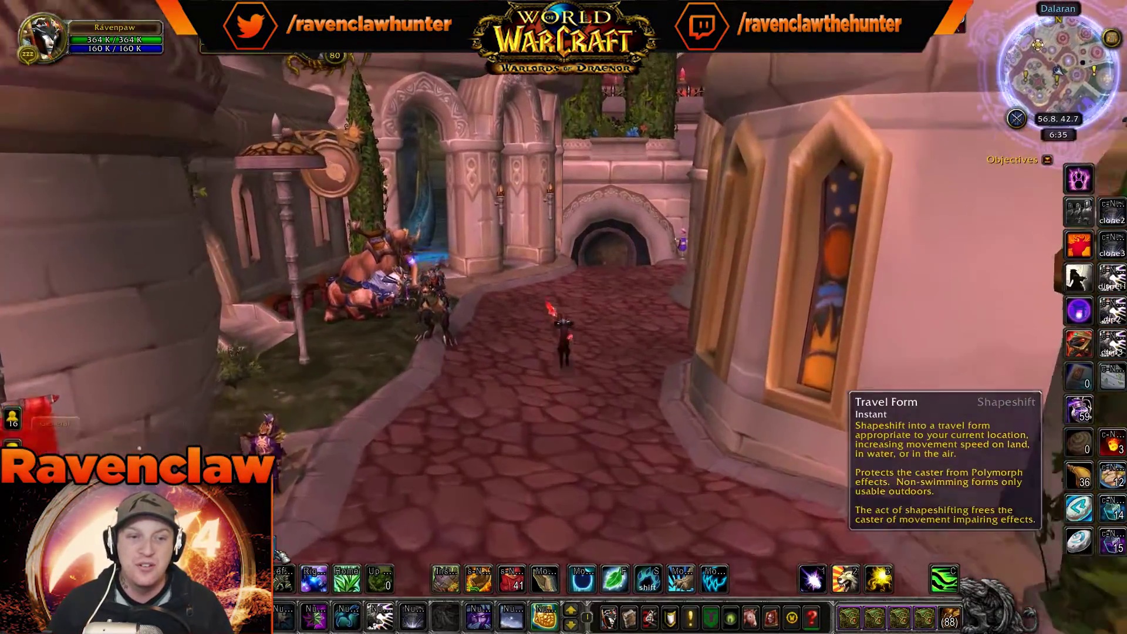
# Take flight in Travel Form near the tunnel entrance and fly to the grassy strip beside the purple-domed building
pyautogui.press('w')
pyautogui.click(276, 550)
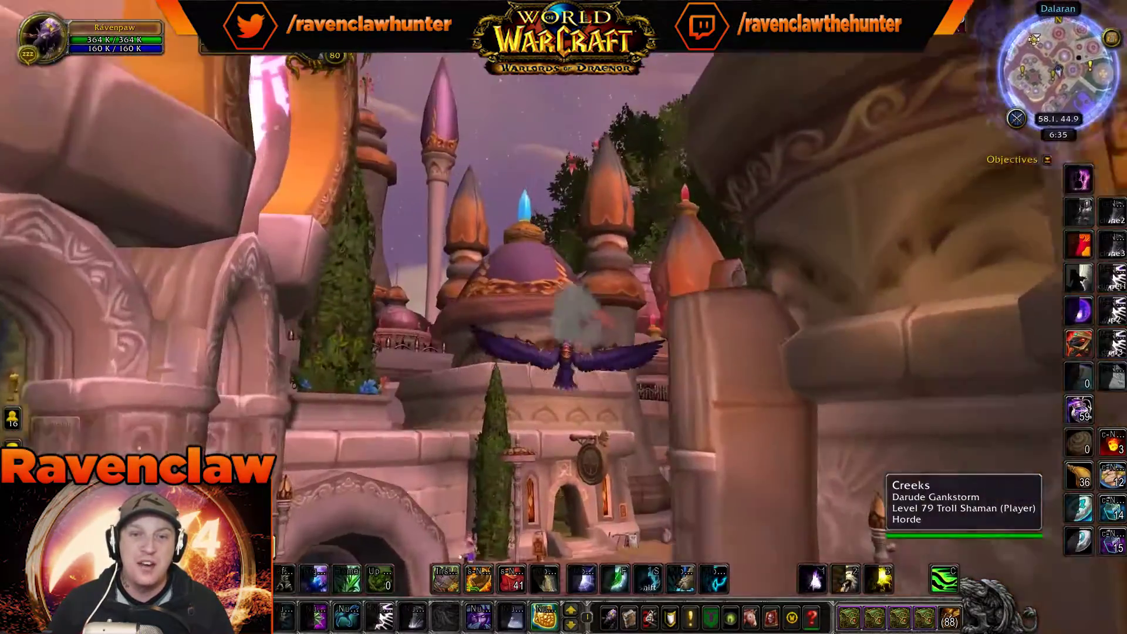
pyautogui.press('w')
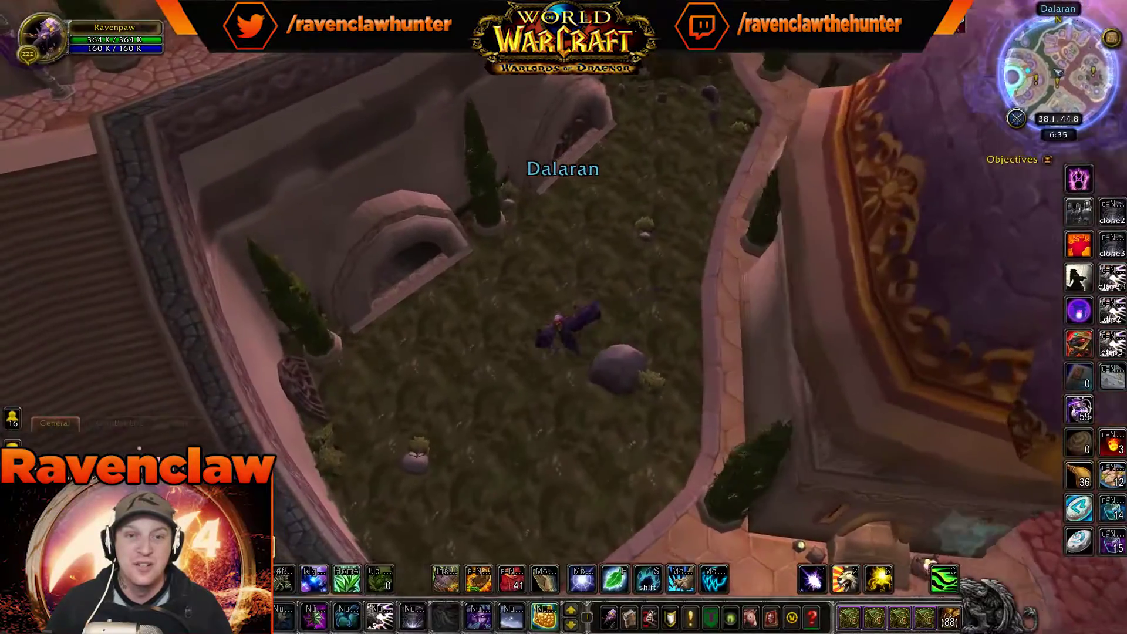
pyautogui.moveTo(563, 317); pyautogui.dragTo(740, 317, button='right')
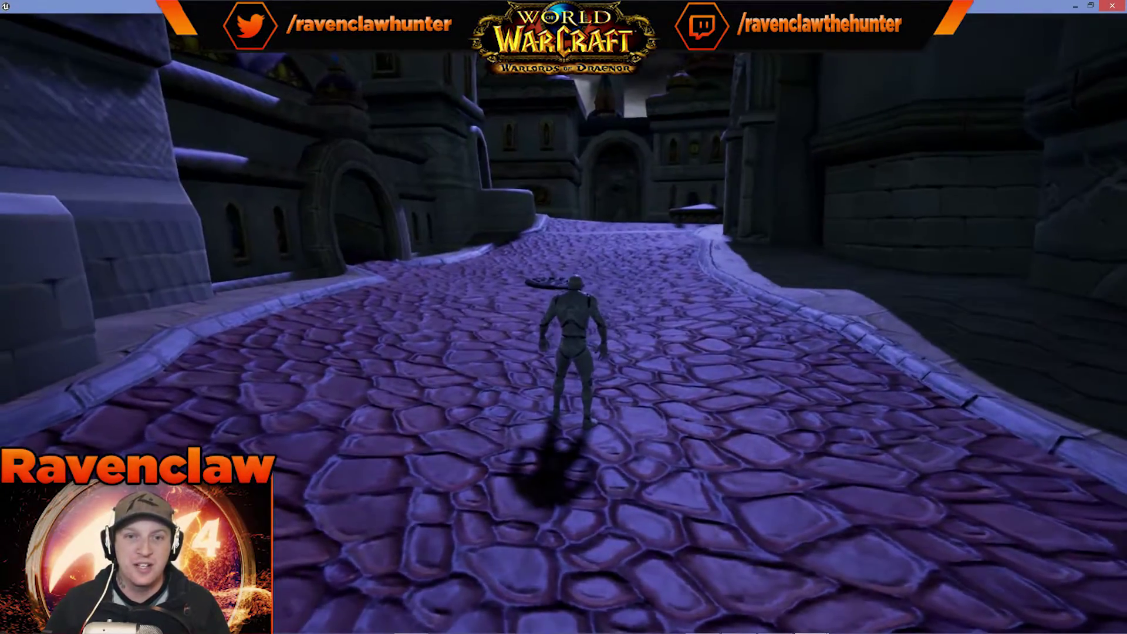
# Stop the play session in Unreal Editor and bring the street with the mannequin character into view
pyautogui.press('Escape')
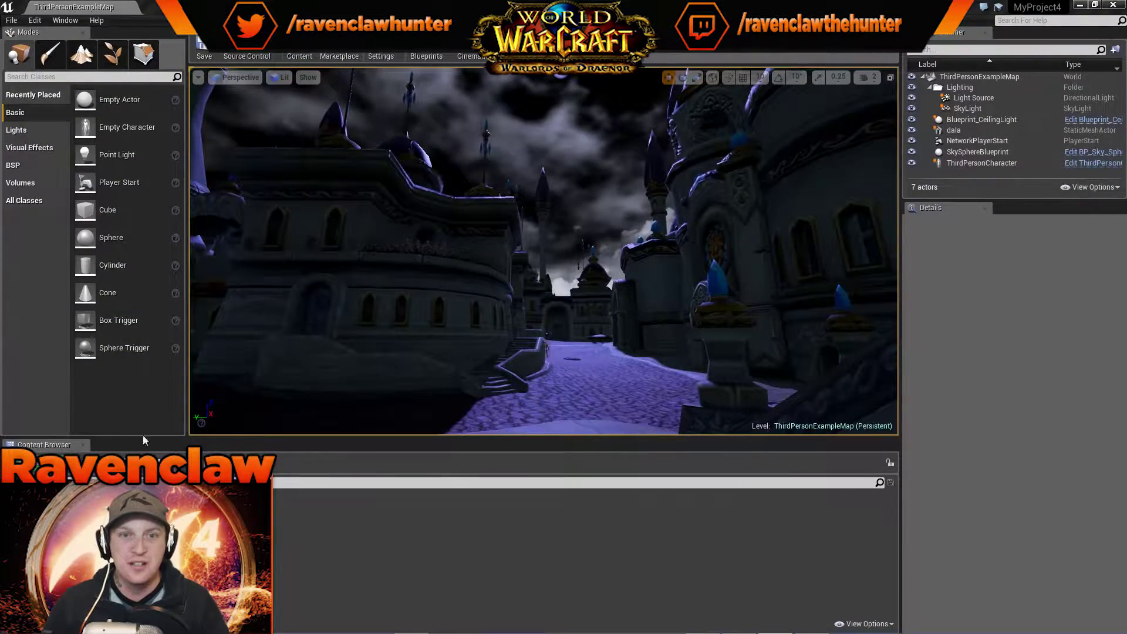
pyautogui.moveTo(551, 269); pyautogui.dragTo(549, 302, button='right')
pyautogui.press('w')
pyautogui.press('w')
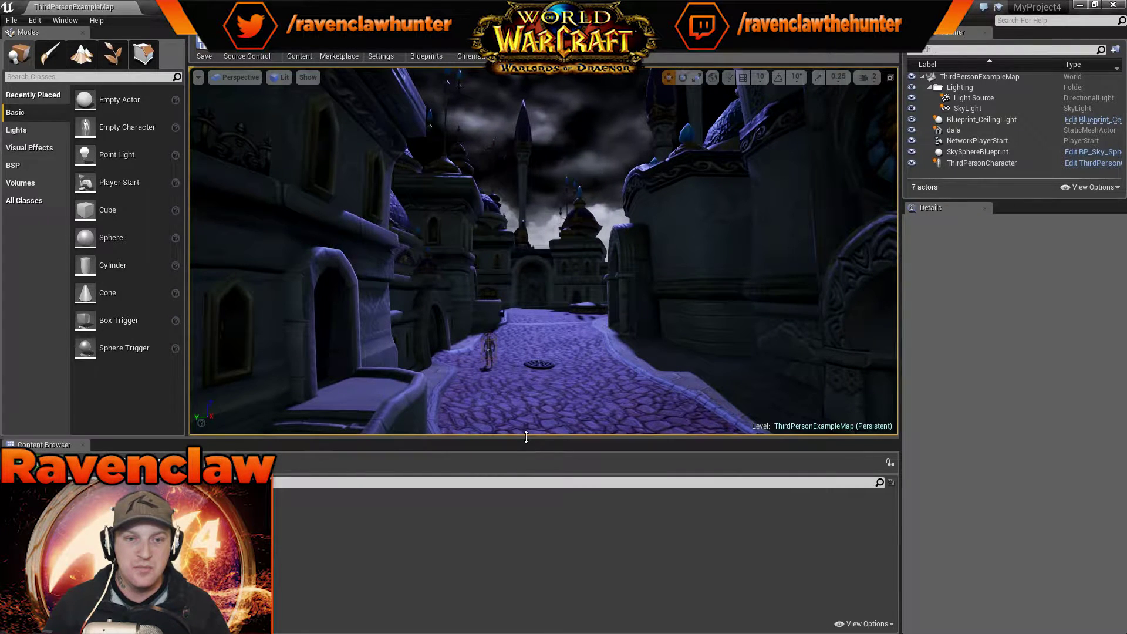
# Enlarge the level viewport by shrinking the Content Browser, the Modes panel and the World Outliner with Details
pyautogui.moveTo(528, 442); pyautogui.dragTo(519, 517)
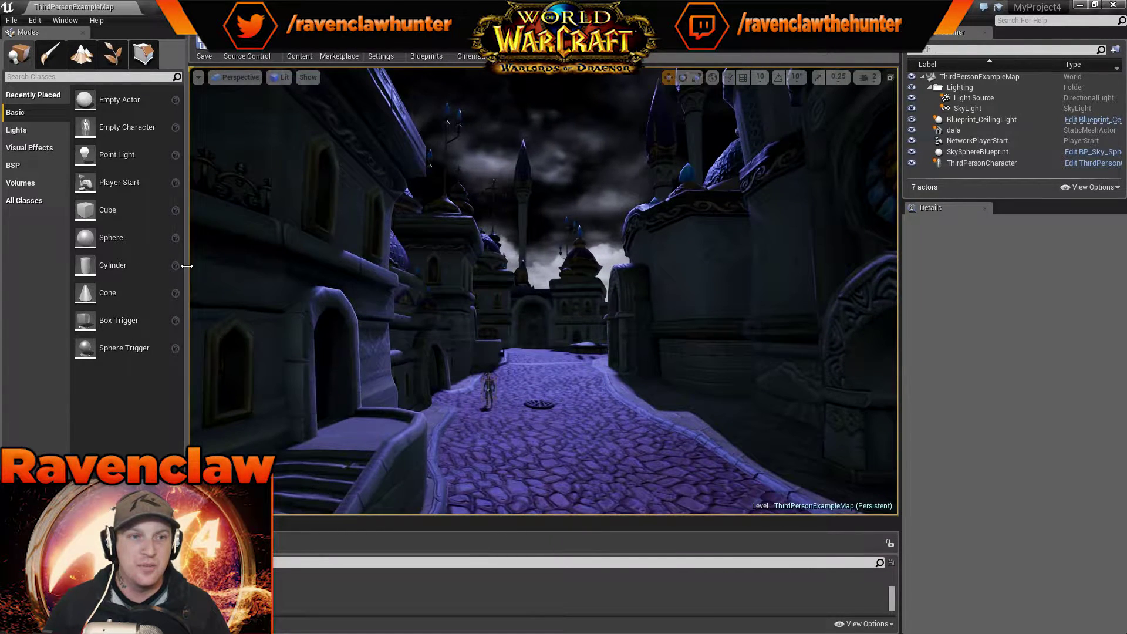
pyautogui.moveTo(187, 268); pyautogui.dragTo(124, 269)
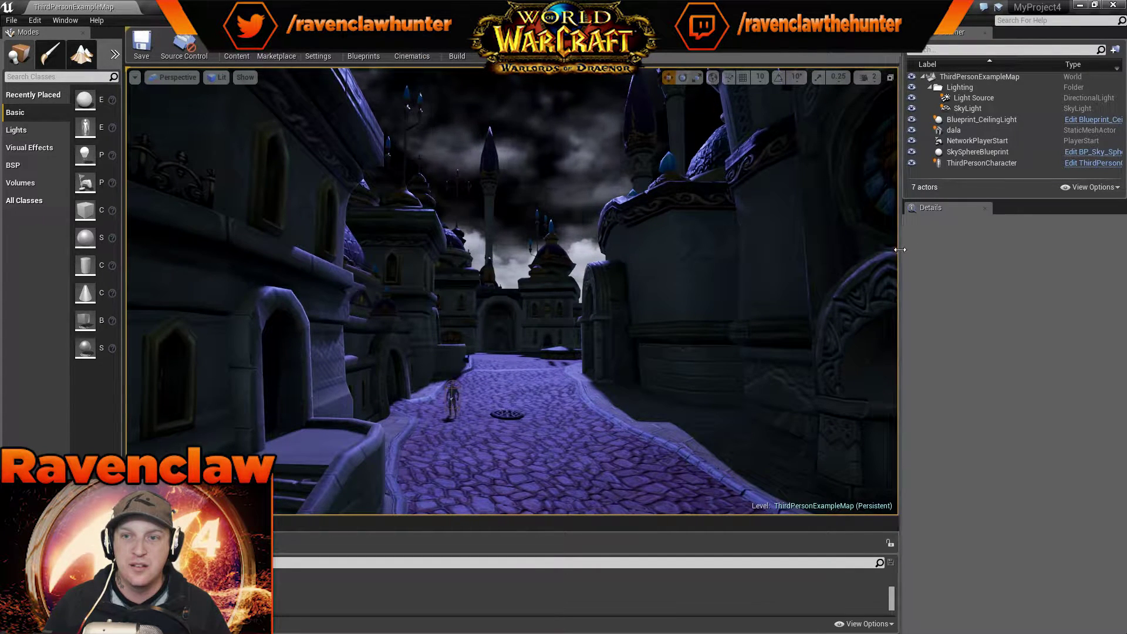
pyautogui.moveTo(902, 254); pyautogui.dragTo(1011, 248)
# Examine the Dalaran model along its streets and from above the spires and rooftops
pyautogui.moveTo(594, 332)
pyautogui.mouseDown(button='right')
pyautogui.moveTo(711, 185)
pyautogui.moveTo(789, 118)
pyautogui.moveTo(638, 408)
pyautogui.moveTo(522, 446)
pyautogui.moveTo(586, 330)
pyautogui.mouseUp(button='right')
pyautogui.press('w')
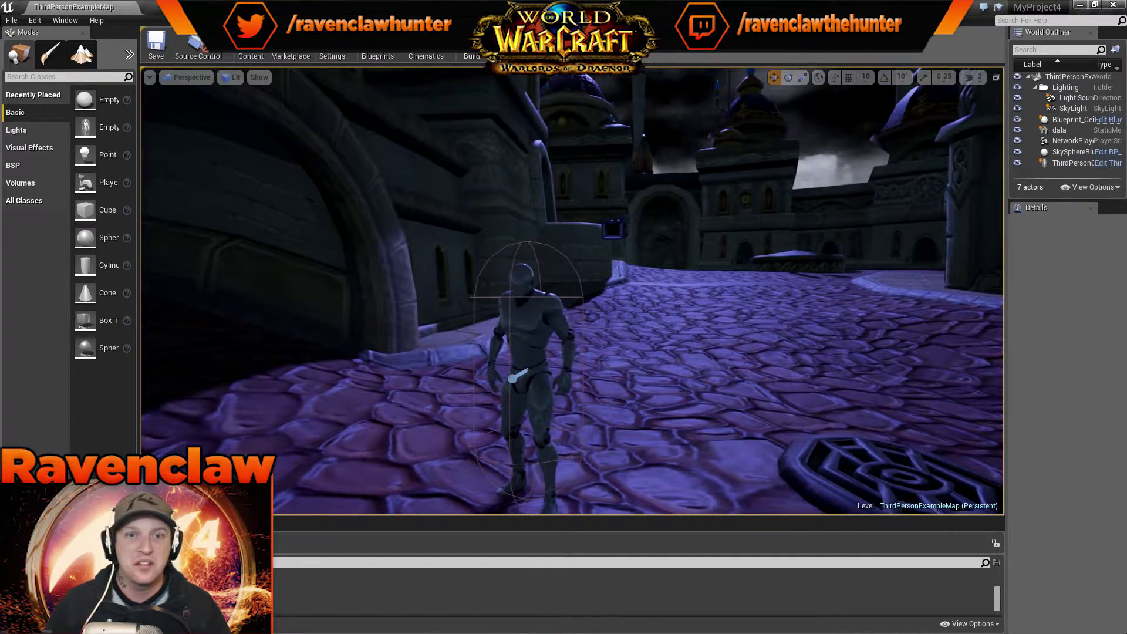
pyautogui.press('w')
pyautogui.moveTo(573, 291); pyautogui.dragTo(829, 264, button='right')
pyautogui.press('w')
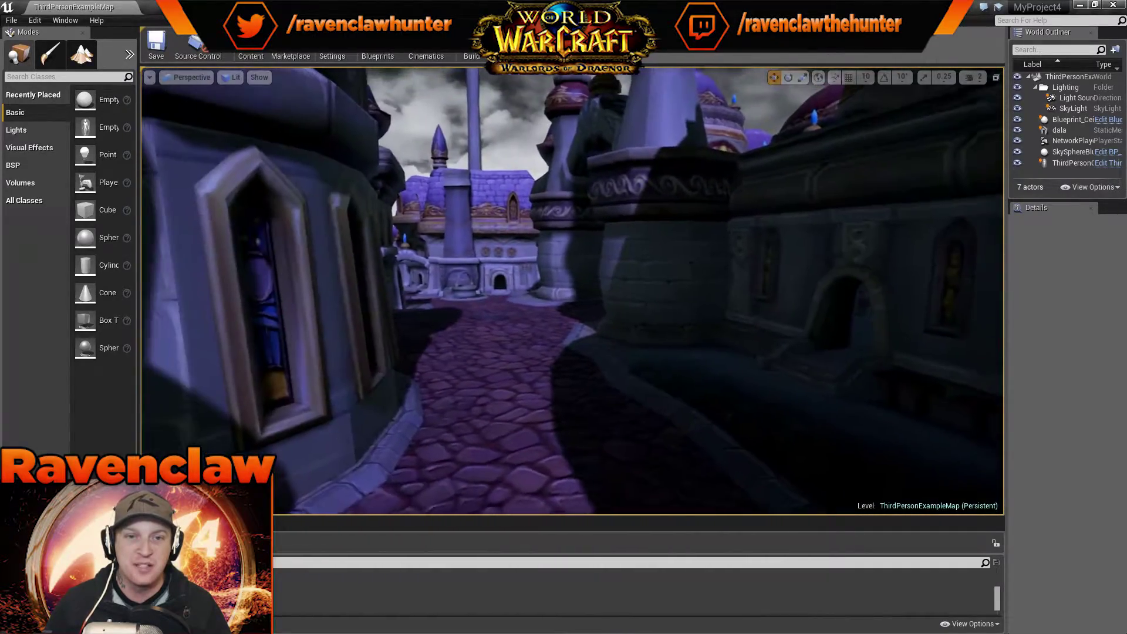
pyautogui.moveTo(572, 290); pyautogui.dragTo(537, 273, button='right')
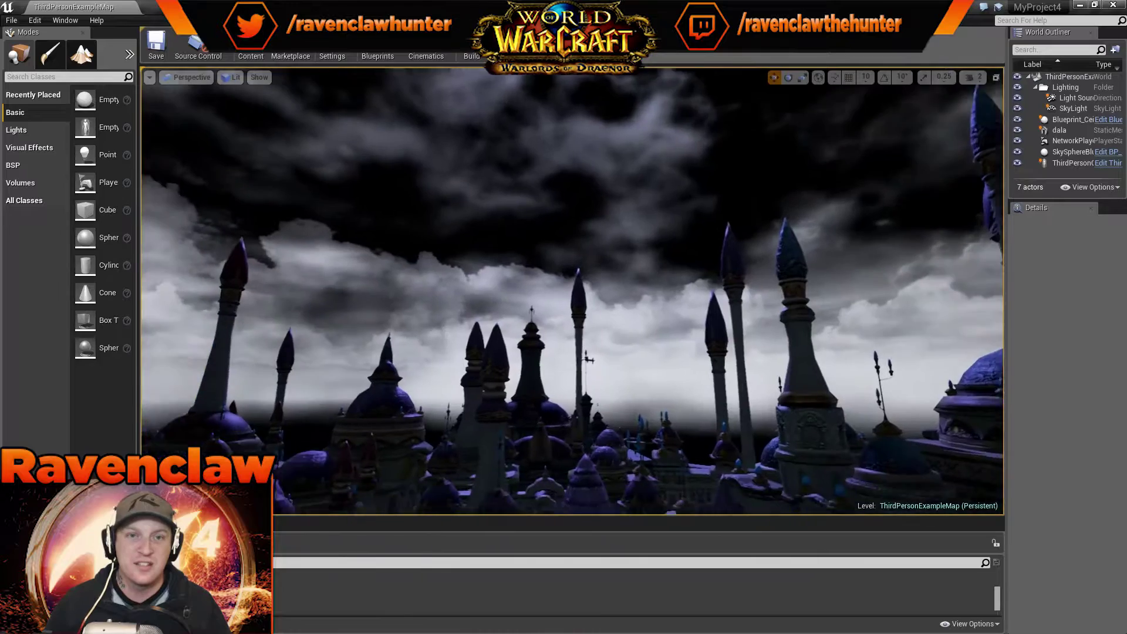
pyautogui.moveTo(572, 290); pyautogui.dragTo(610, 342, button='right')
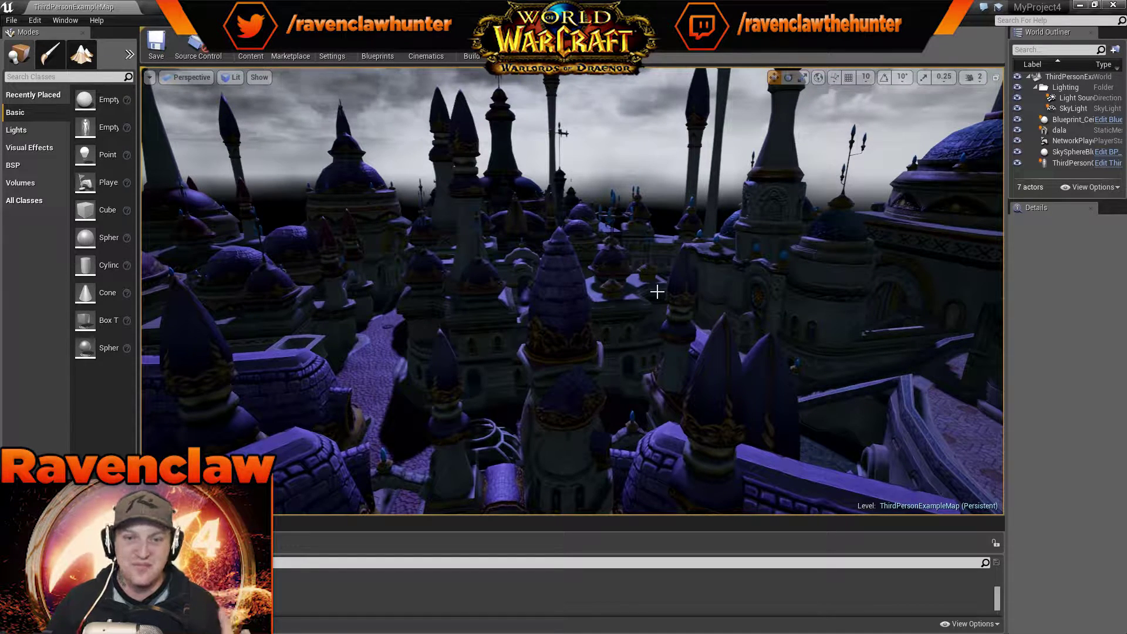
pyautogui.moveTo(649, 287); pyautogui.dragTo(697, 304, button='right')
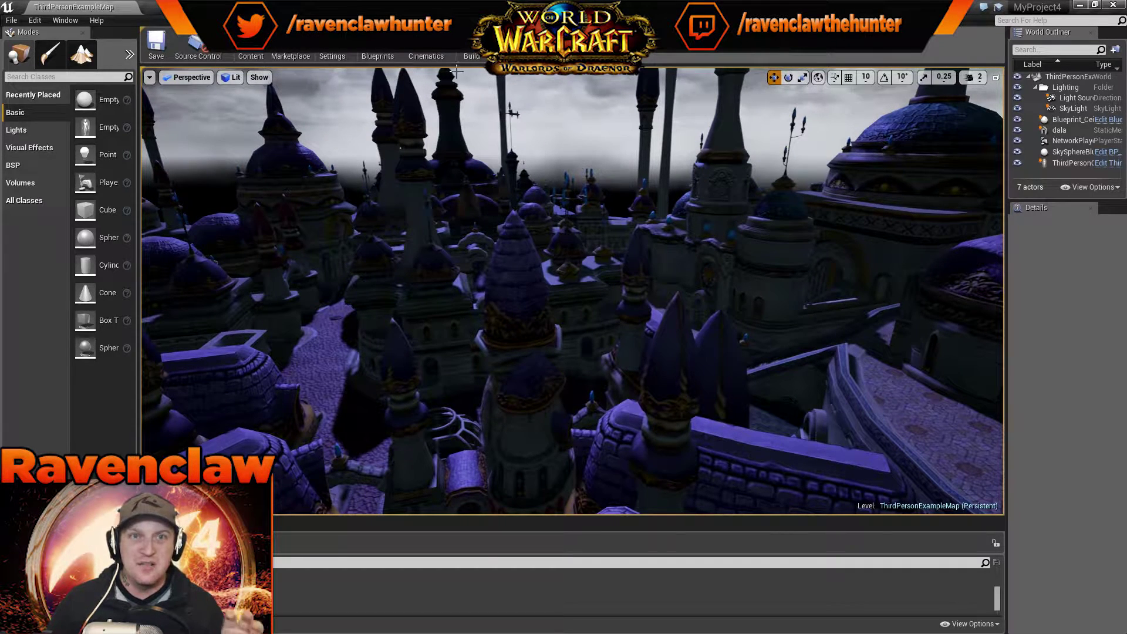
pyautogui.click(440, 56)
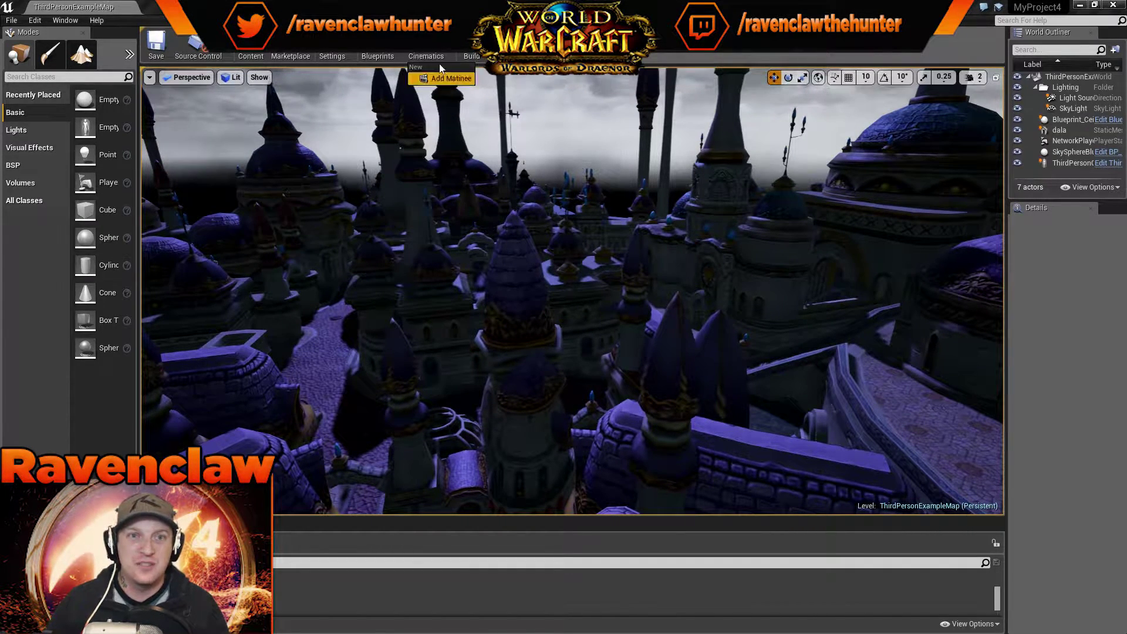
pyautogui.click(679, 244)
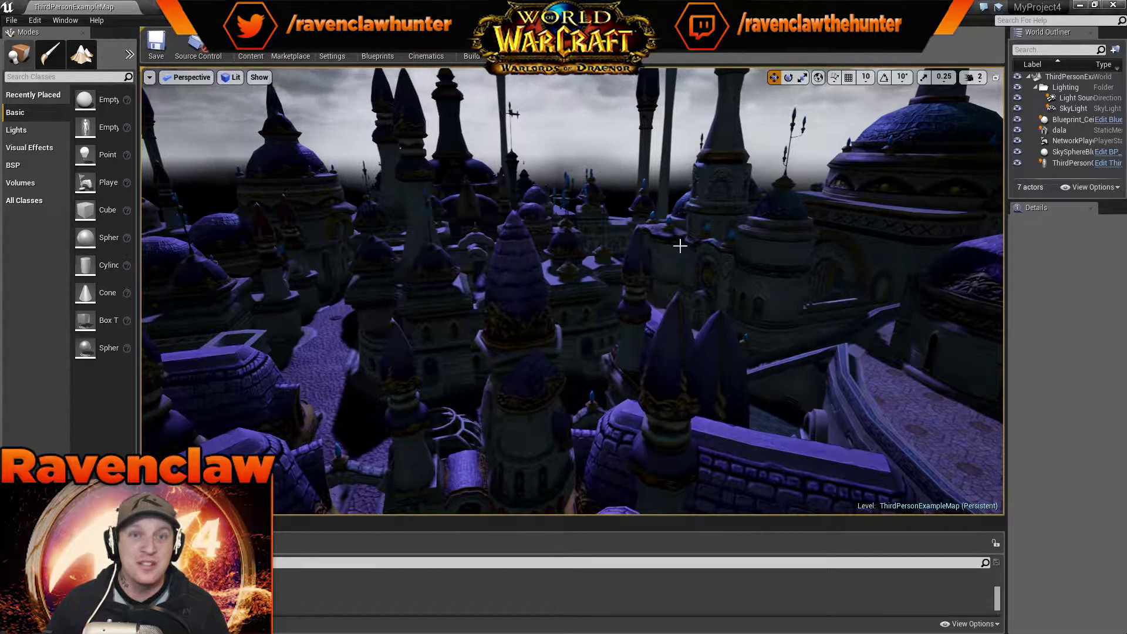
# Place Blueprint_Effect_Fire from the StarterContent Blueprints folder on the wall of the street stairway, enlarging the Content Browser first
pyautogui.moveTo(679, 244)
pyautogui.mouseDown(button='right')
pyautogui.moveTo(653, 234)
pyautogui.moveTo(652, 259)
pyautogui.moveTo(653, 217)
pyautogui.moveTo(679, 244)
pyautogui.mouseUp(button='right')
pyautogui.press('w')
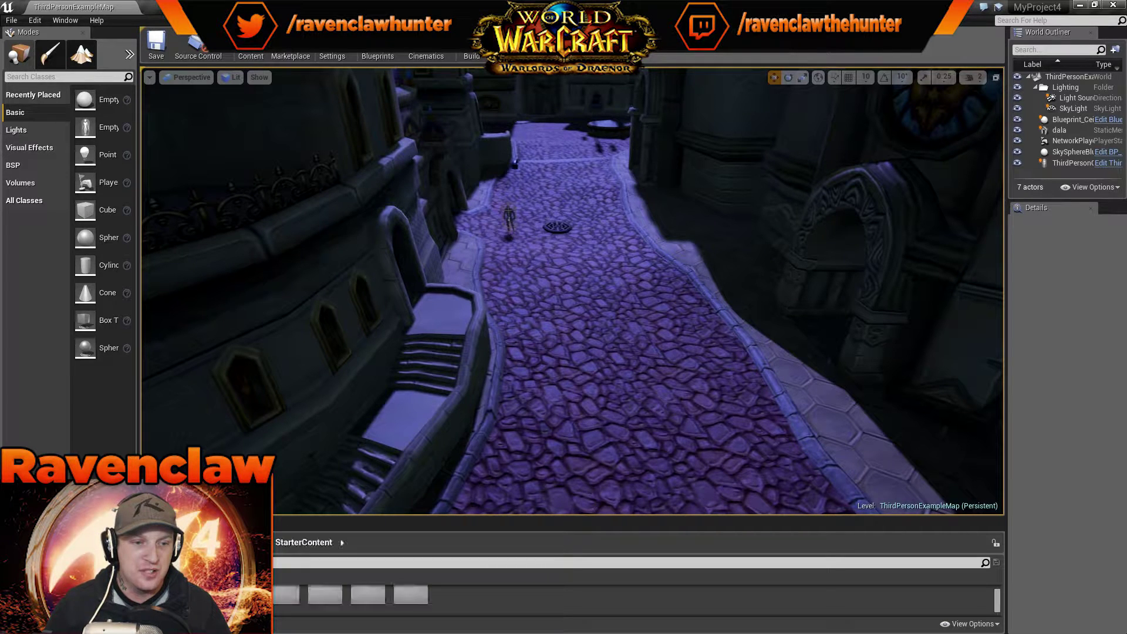
pyautogui.moveTo(373, 517); pyautogui.dragTo(374, 455)
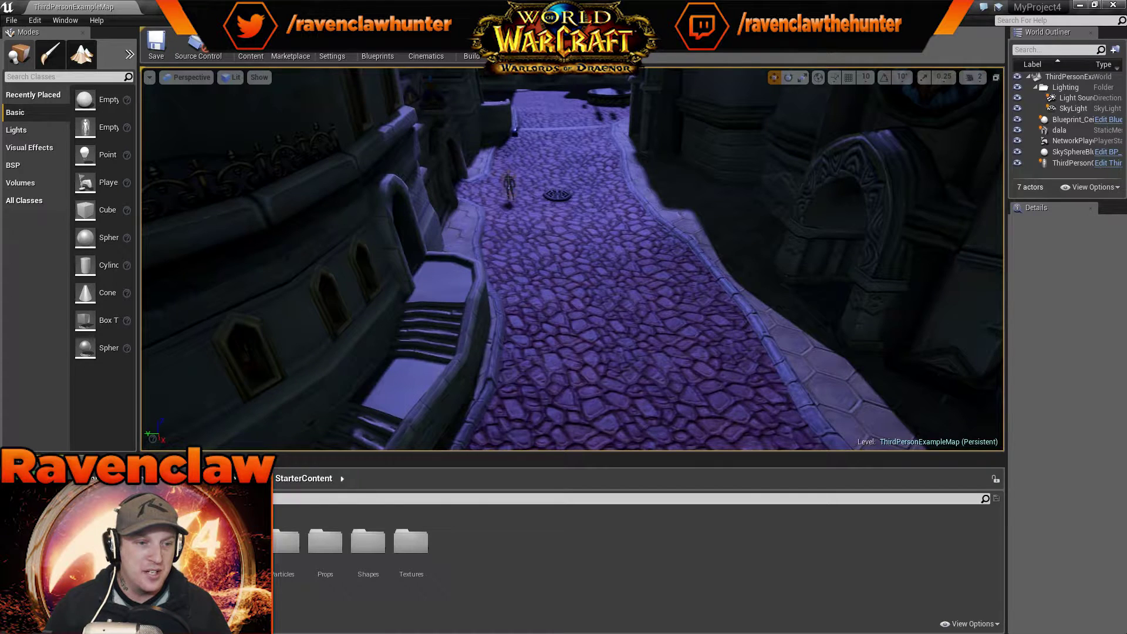
pyautogui.doubleClick(111, 541)
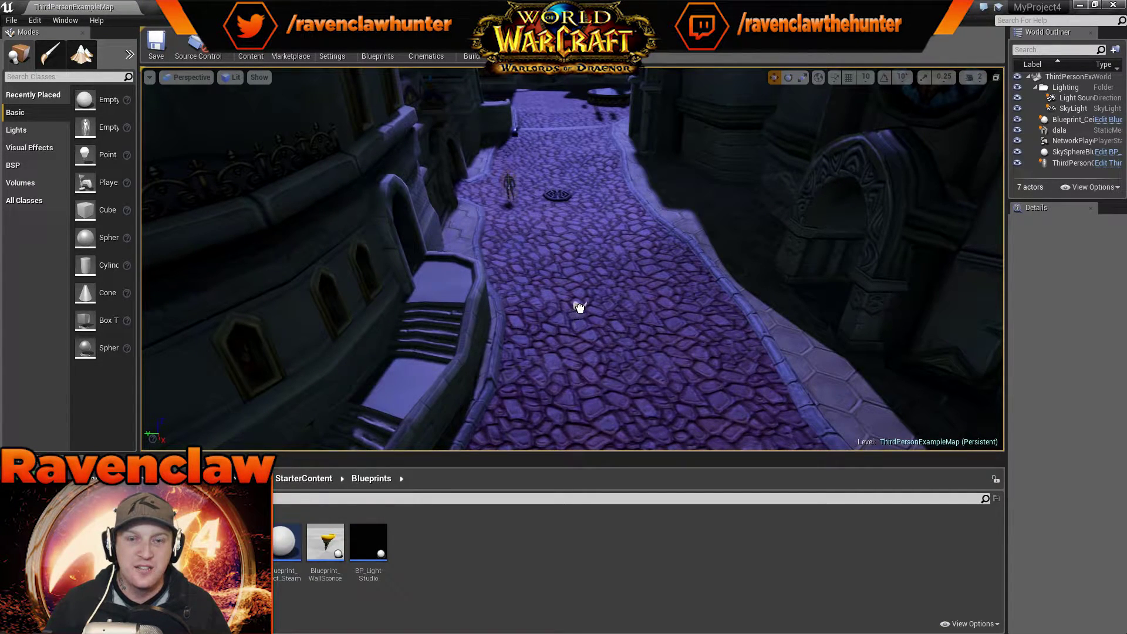
pyautogui.moveTo(465, 291); pyautogui.dragTo(466, 290)
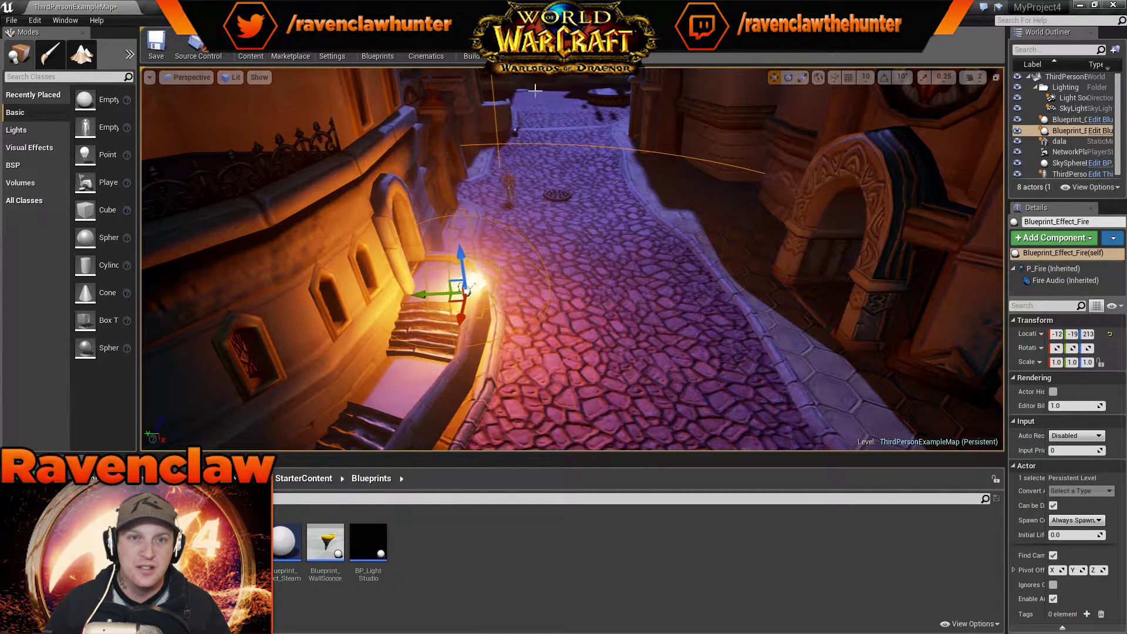
# Start a play session in the viewport and run the character toward the fire on the stairway wall
pyautogui.click(543, 52)
pyautogui.click(578, 79)
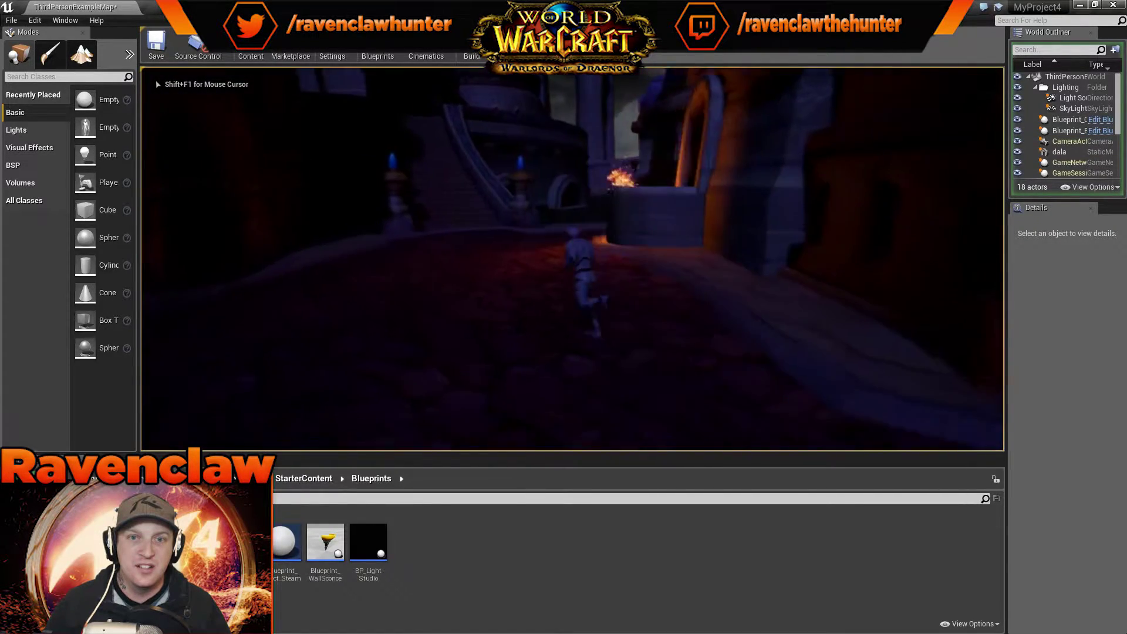
pyautogui.press('a')
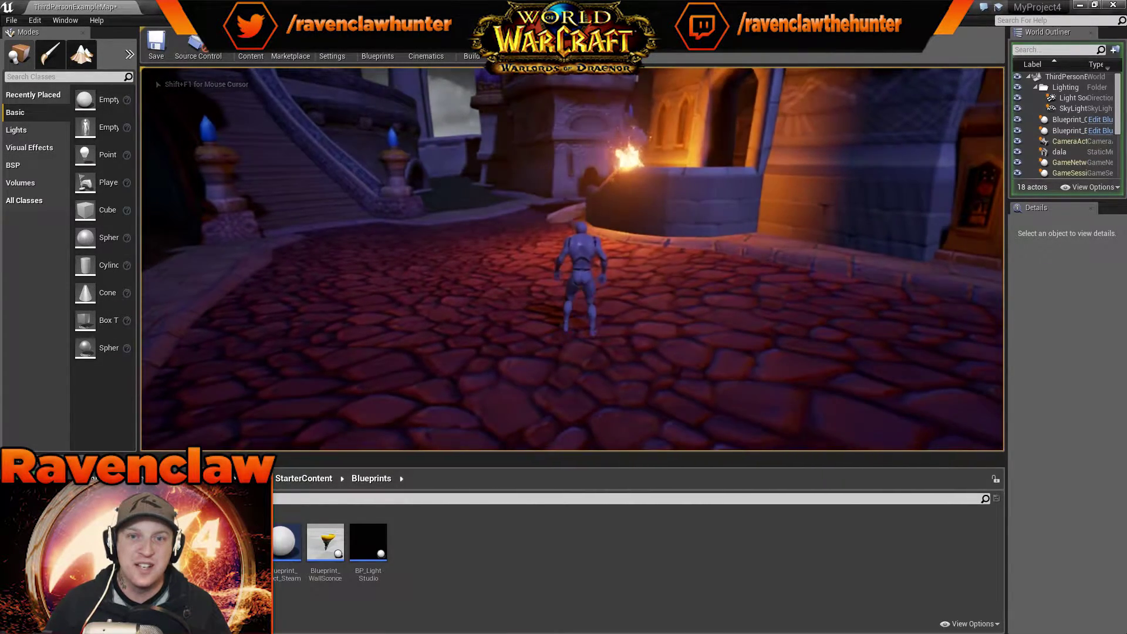
pyautogui.press('w')
pyautogui.press('d')
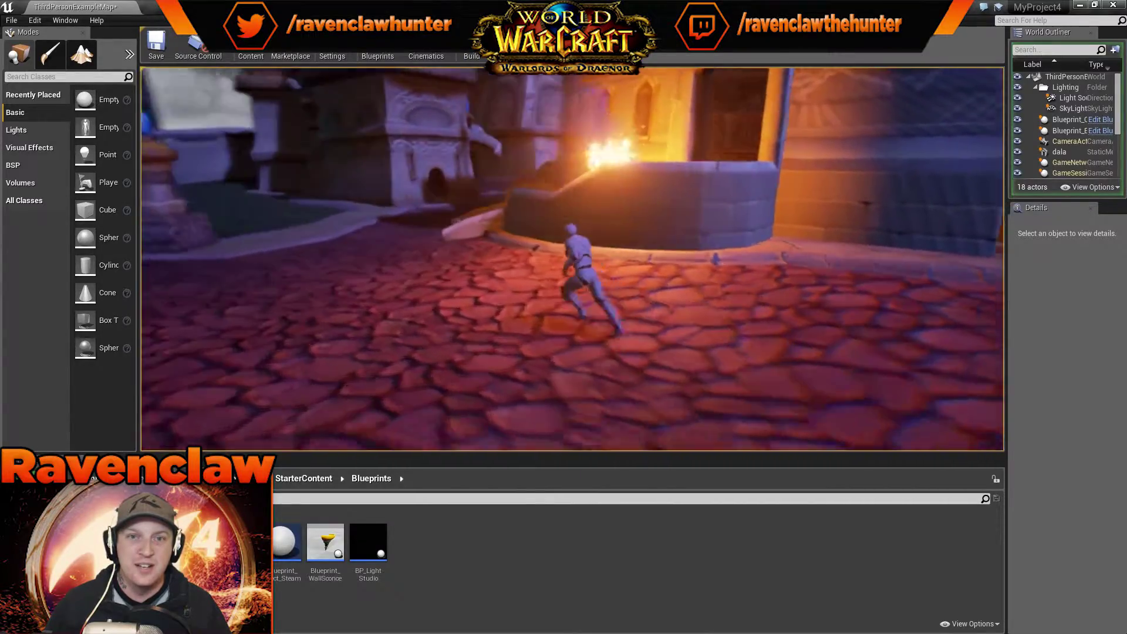
# Run the character around the stairway and the curved building to view the firelight from several sides
pyautogui.press('a')
pyautogui.press('w')
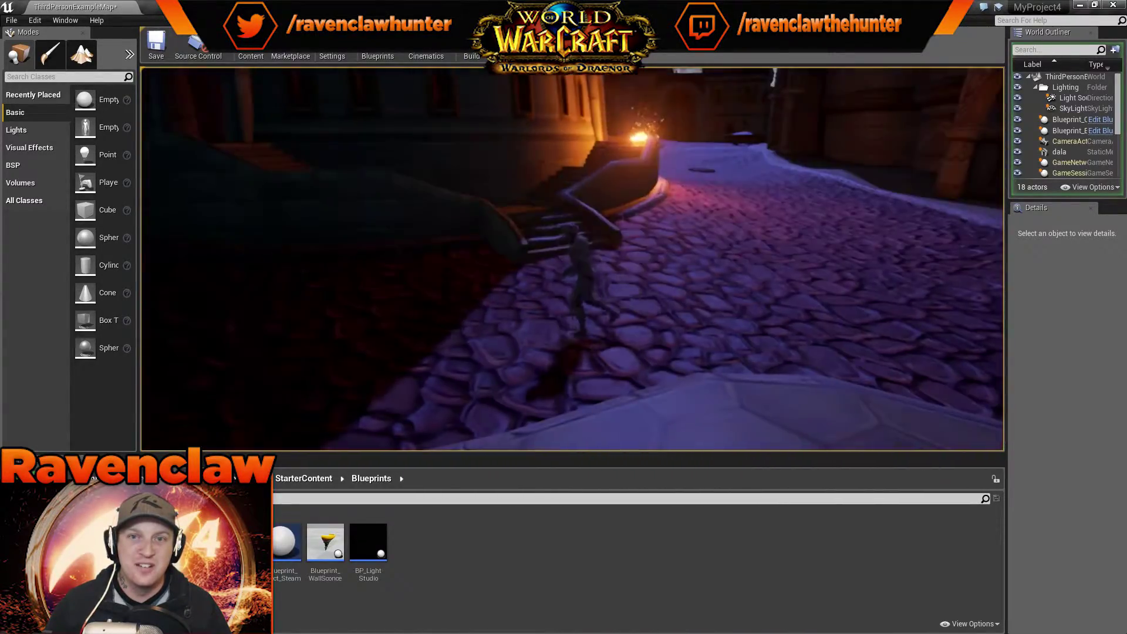
pyautogui.press('w')
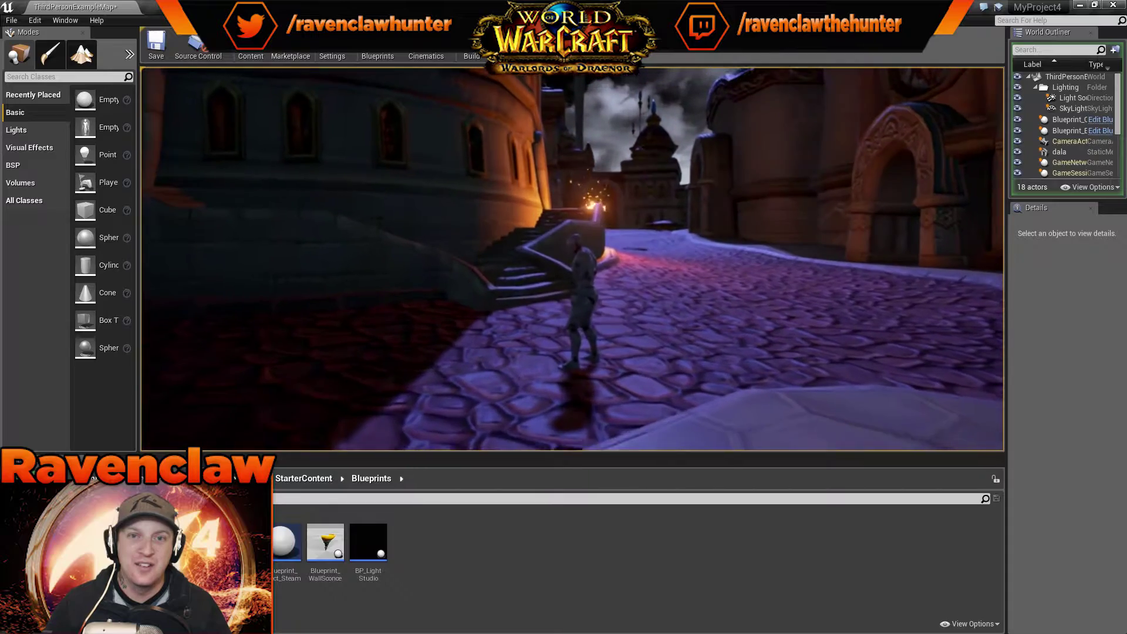
pyautogui.press('w')
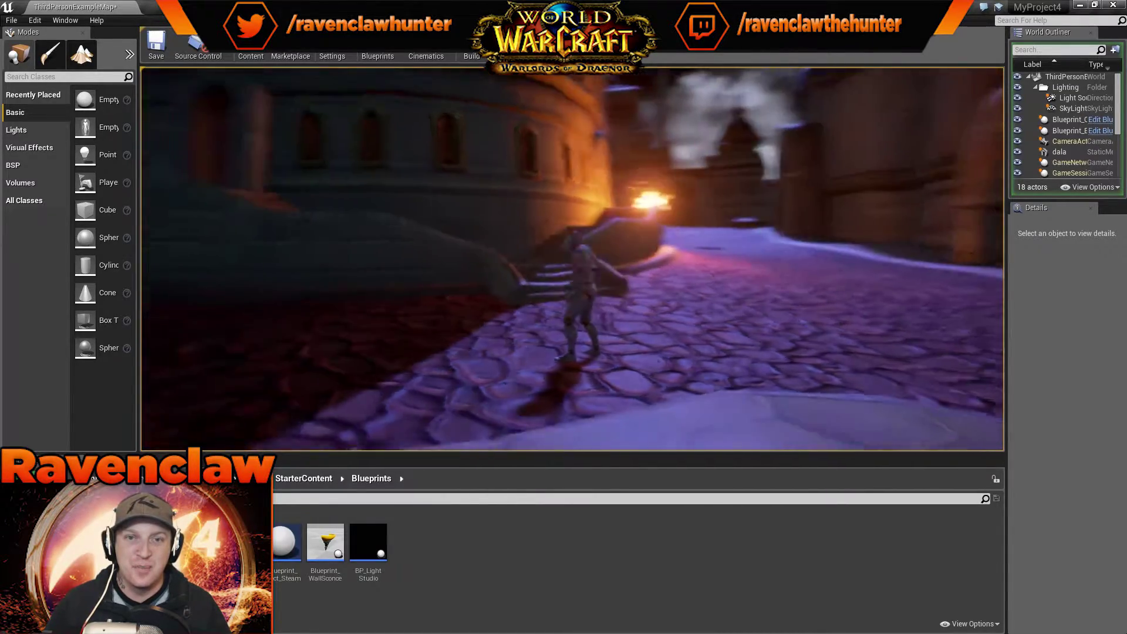
pyautogui.press('w')
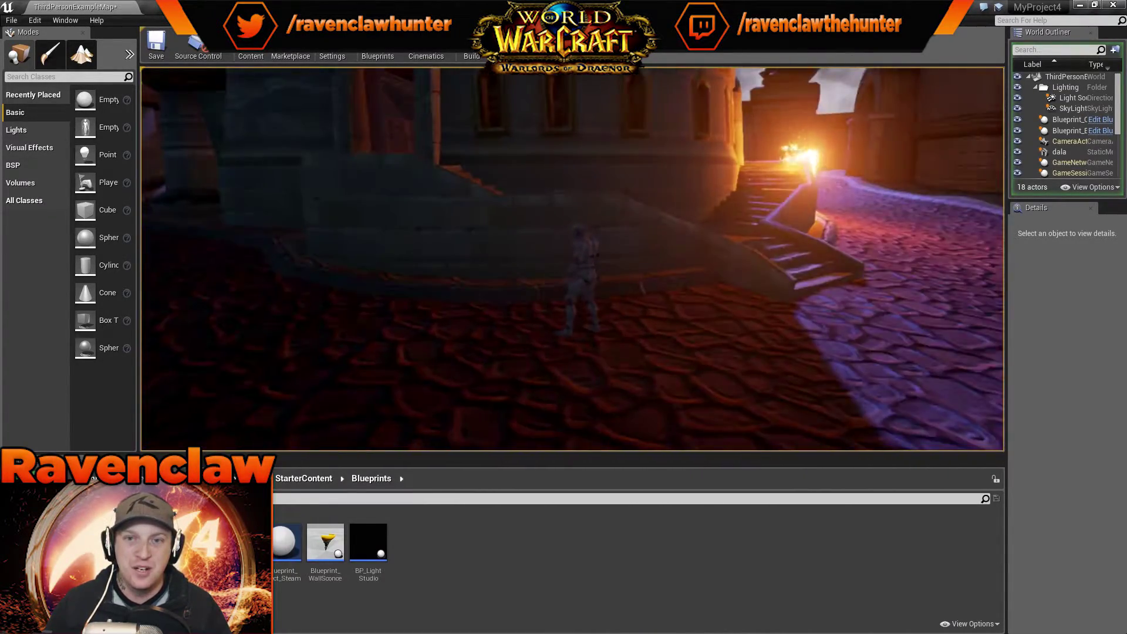
pyautogui.press('w')
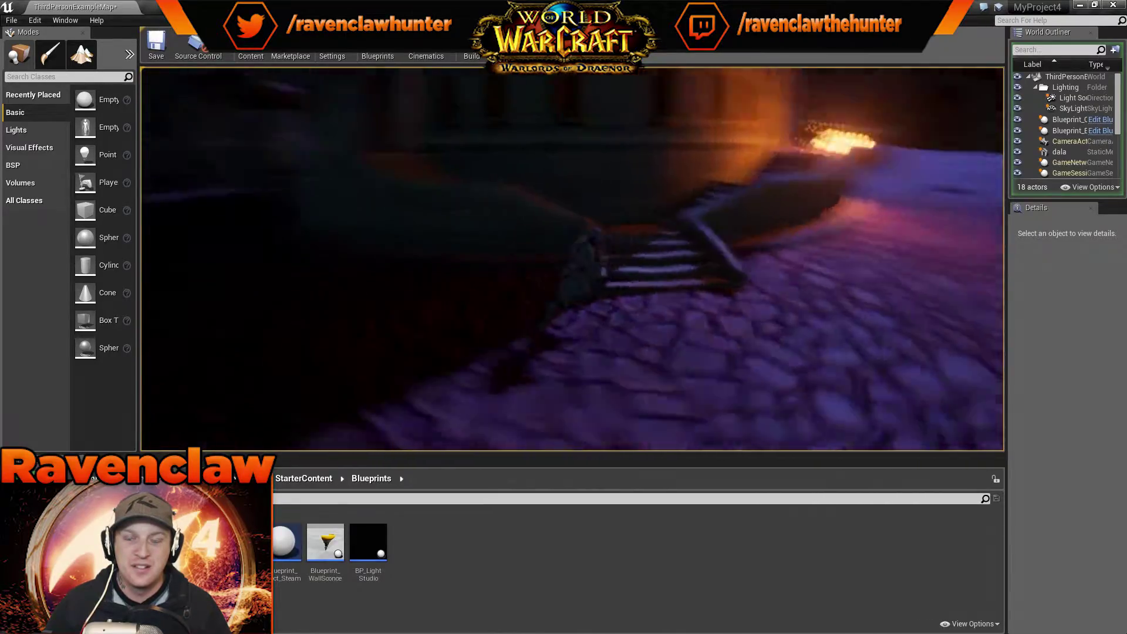
pyautogui.press('d')
pyautogui.press('w')
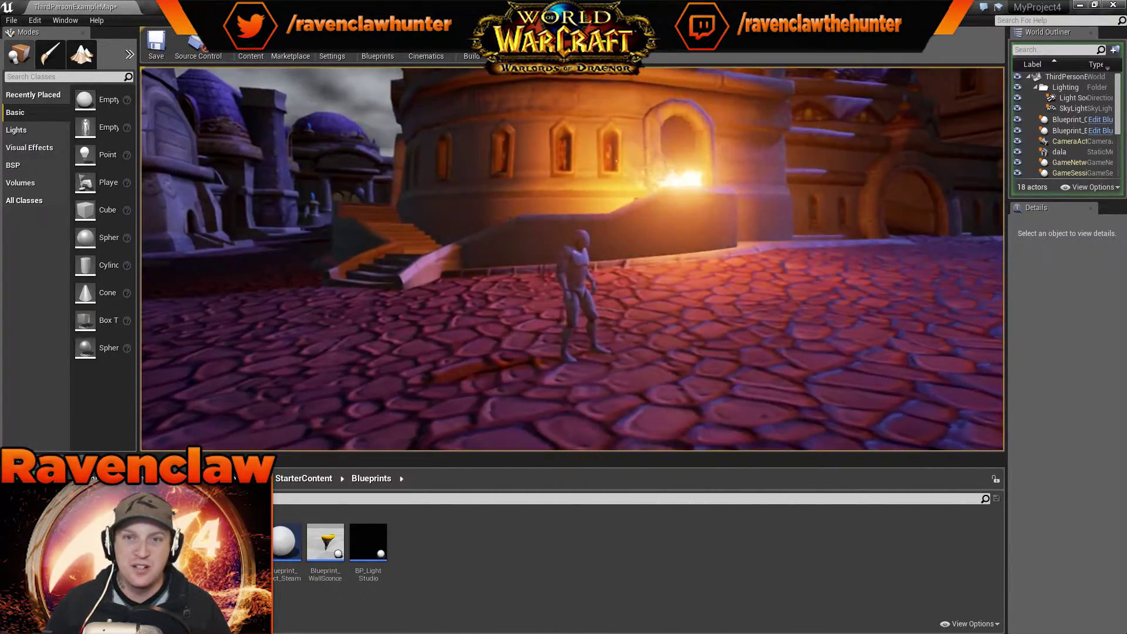
# Run the character down the dark street, end the play session, and inspect the hall's circular floor in the editor view
pyautogui.press('w')
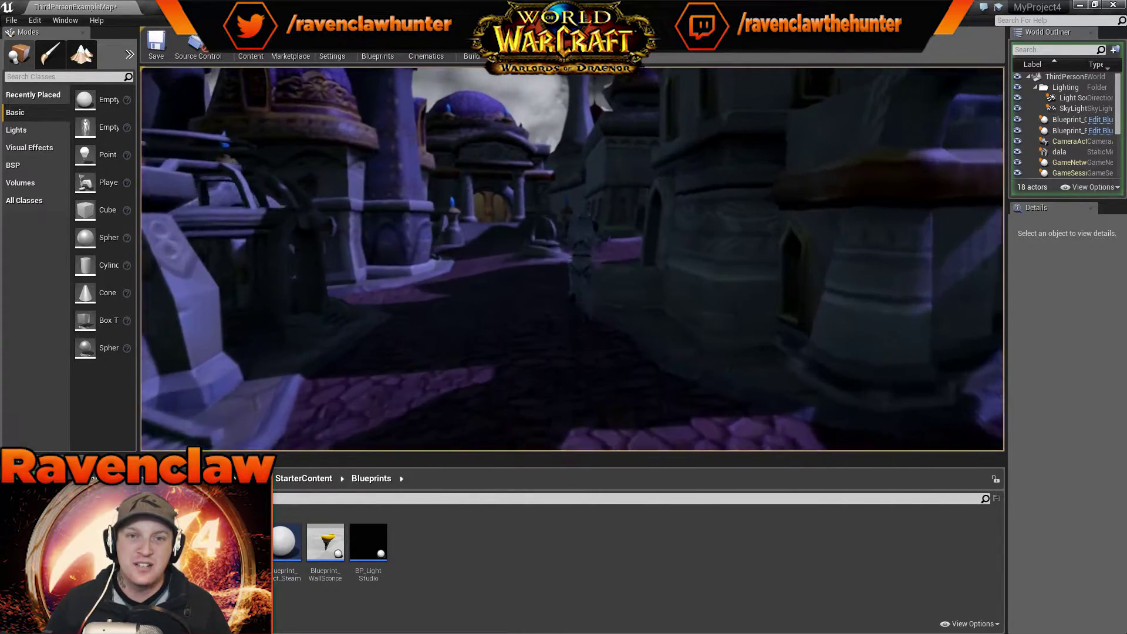
pyautogui.press('Escape')
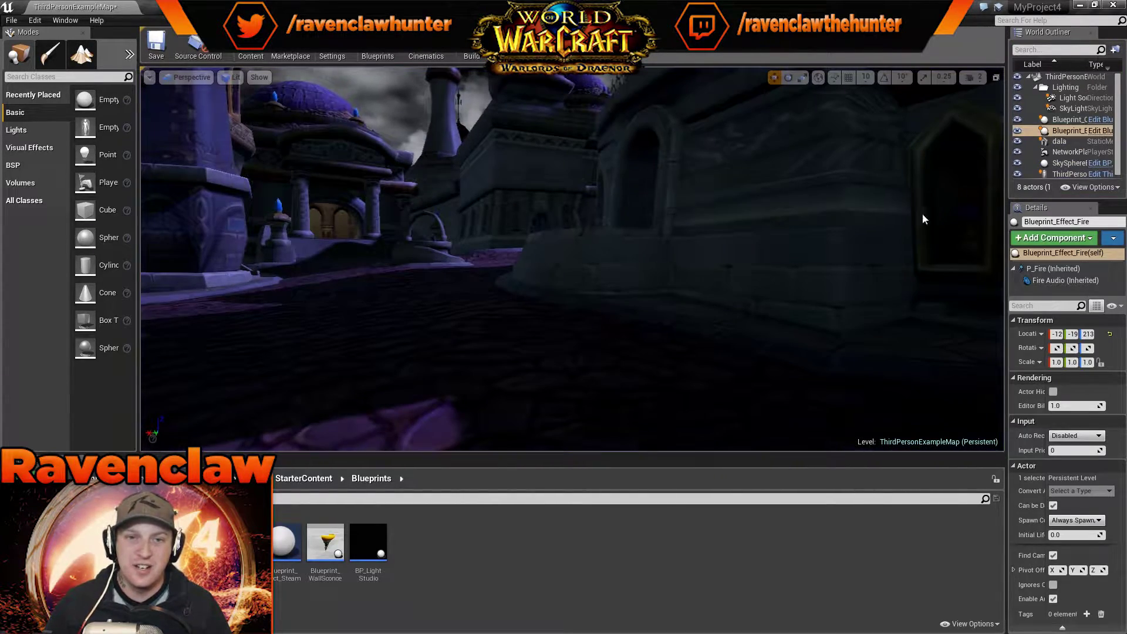
pyautogui.moveTo(922, 214)
pyautogui.mouseDown(button='right')
pyautogui.moveTo(974, 206)
pyautogui.moveTo(991, 182)
pyautogui.moveTo(997, 217)
pyautogui.moveTo(923, 218)
pyautogui.mouseUp(button='right')
pyautogui.moveTo(521, 196); pyautogui.dragTo(522, 196, button='right')
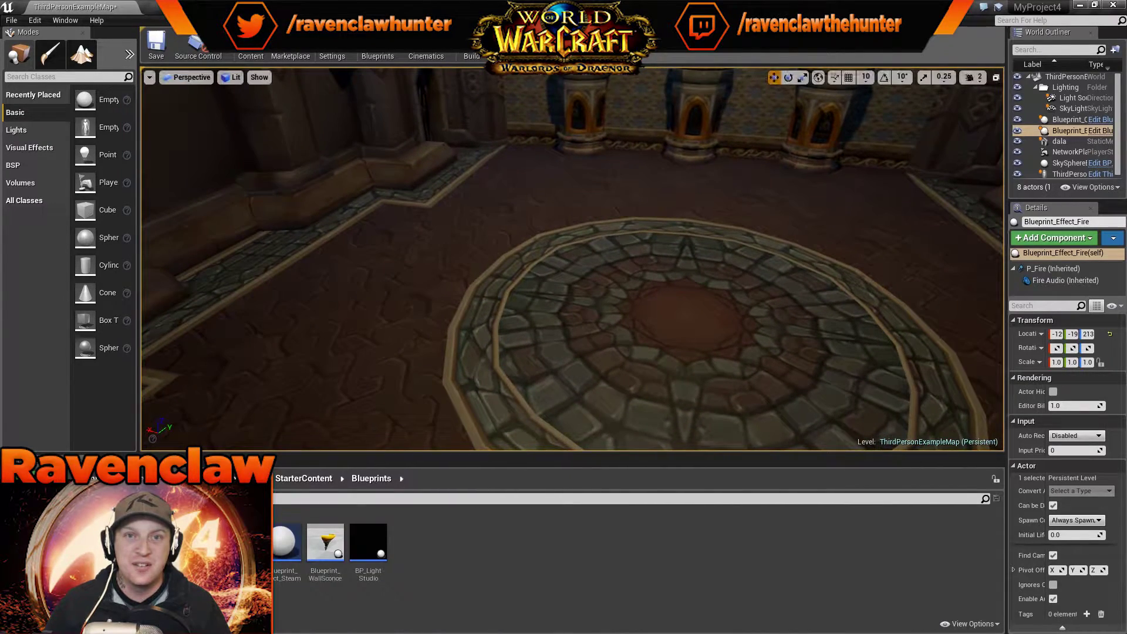
# Start a new play session and run the character from the fire through the dark street into the columned building's hall
pyautogui.hotkey('alt', 'p')
pyautogui.press('w')
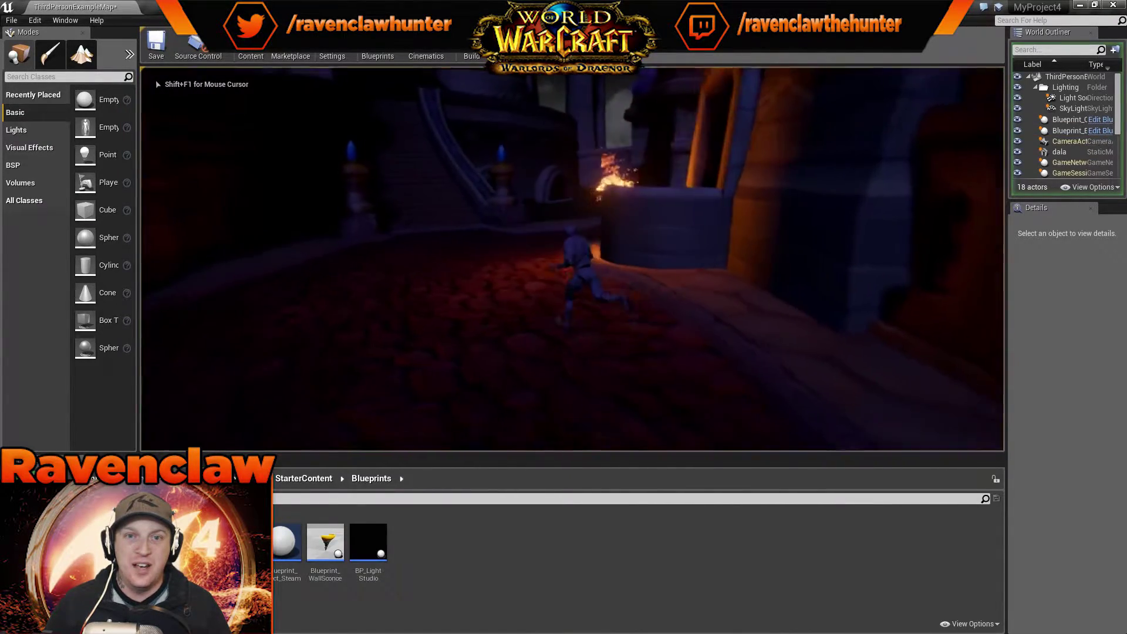
pyautogui.press('w')
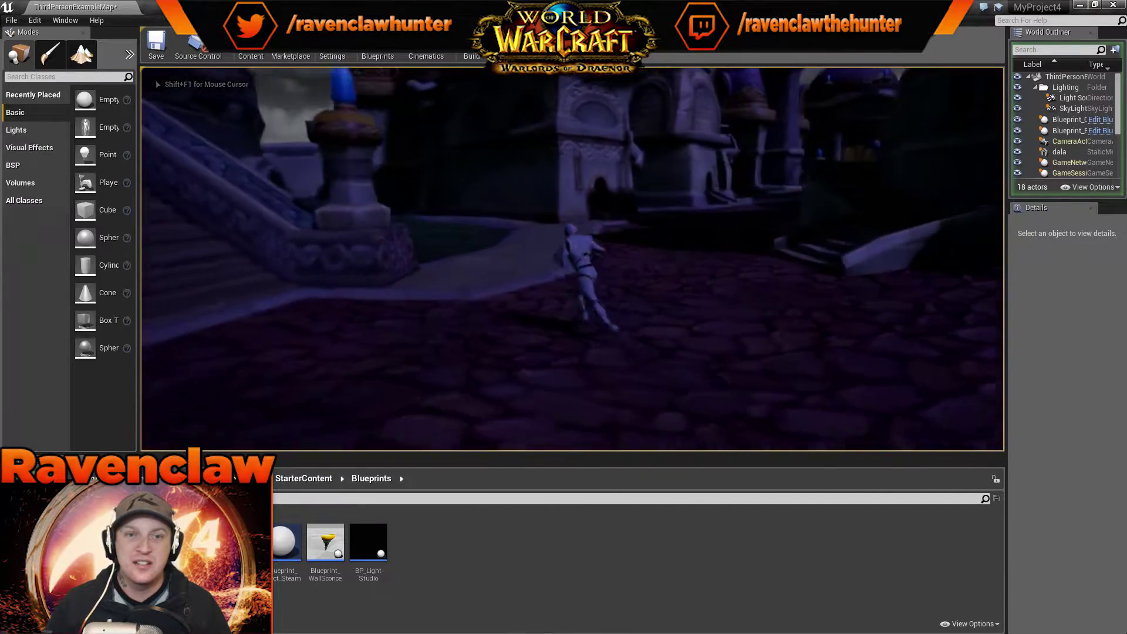
pyautogui.press('w')
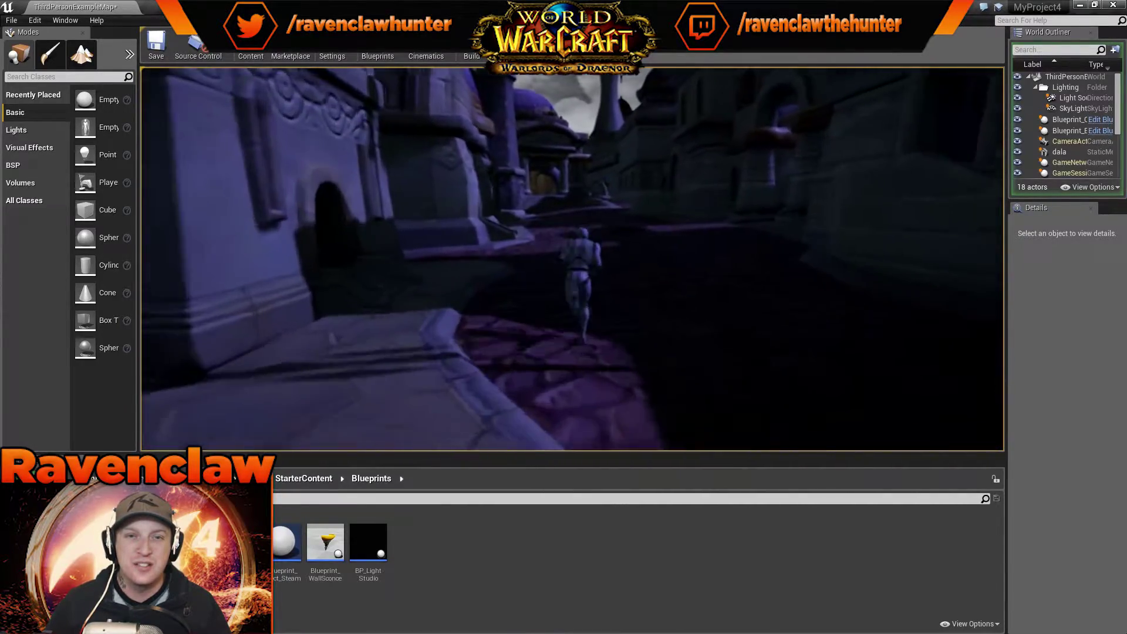
pyautogui.press('w')
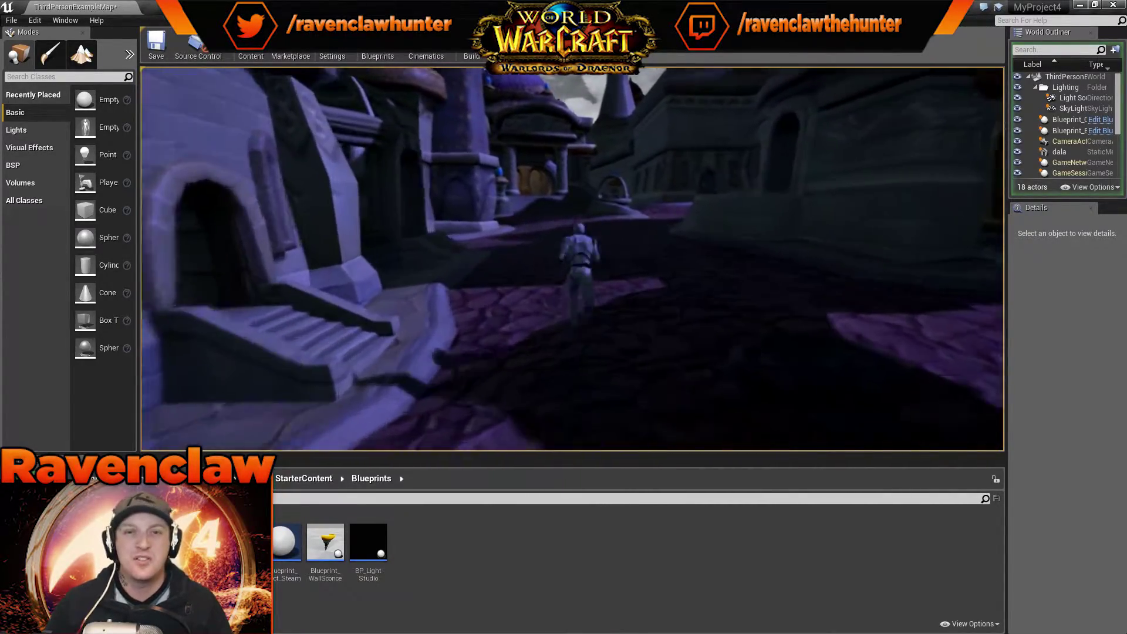
pyautogui.press('w')
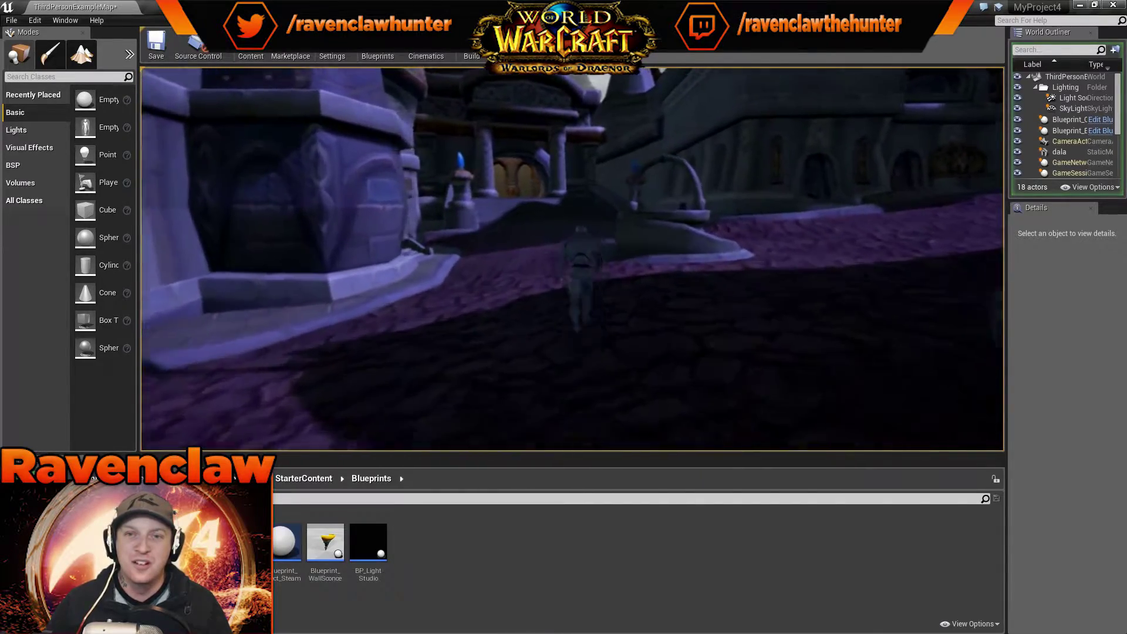
pyautogui.press('w')
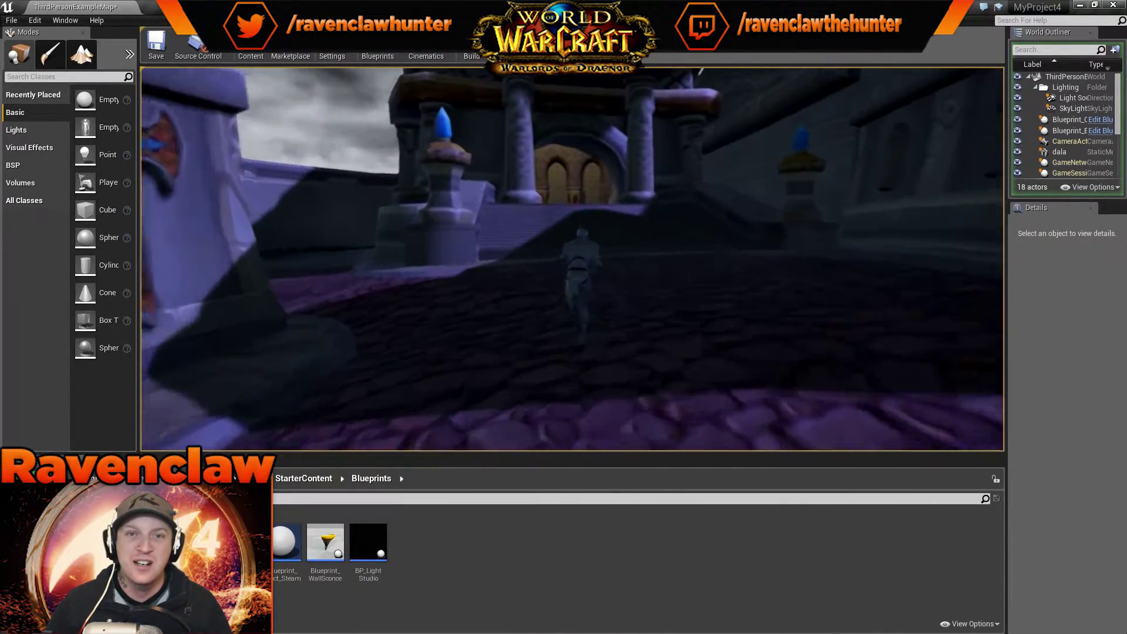
pyautogui.press('w')
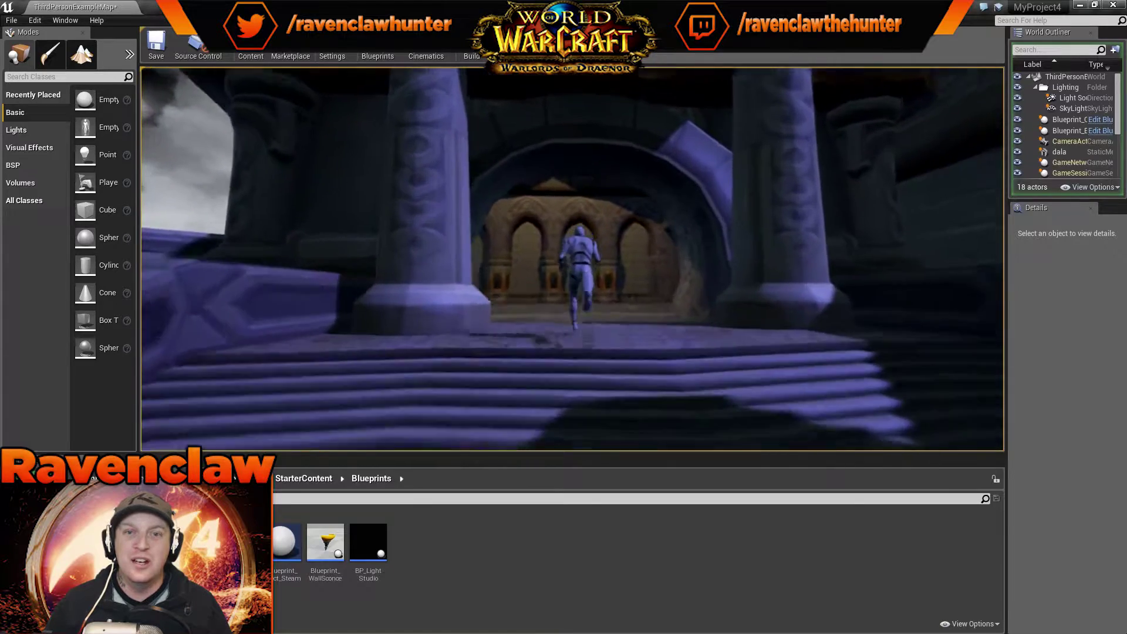
pyautogui.press('w')
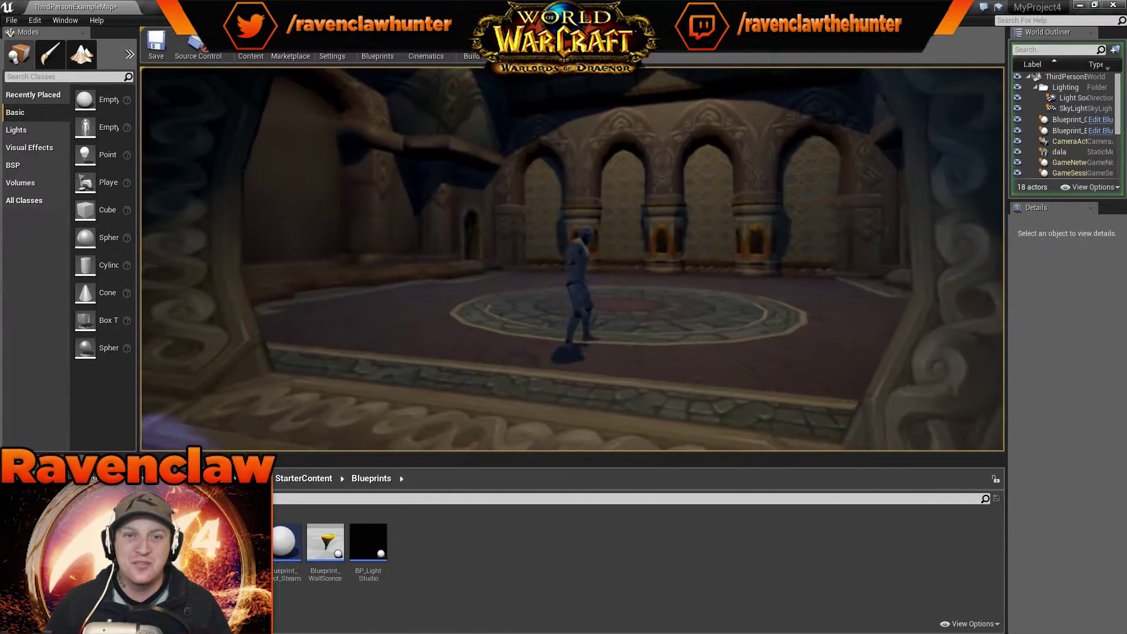
# Run the character back through the streets to the burning stairway wall and view its firelight on the round building
pyautogui.press('w')
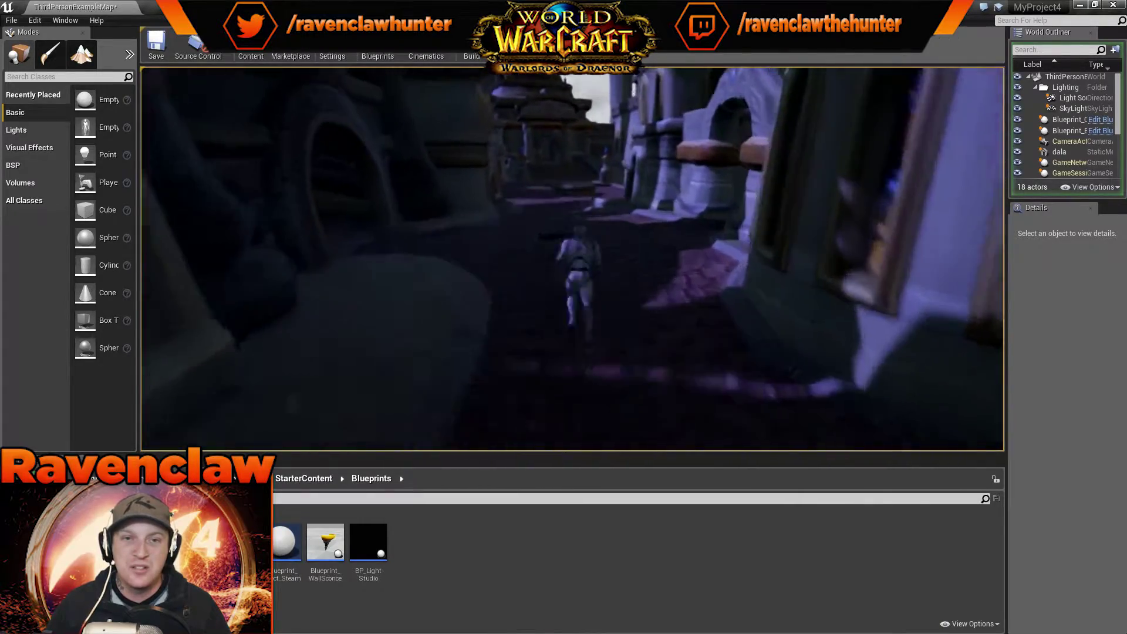
pyautogui.press('w')
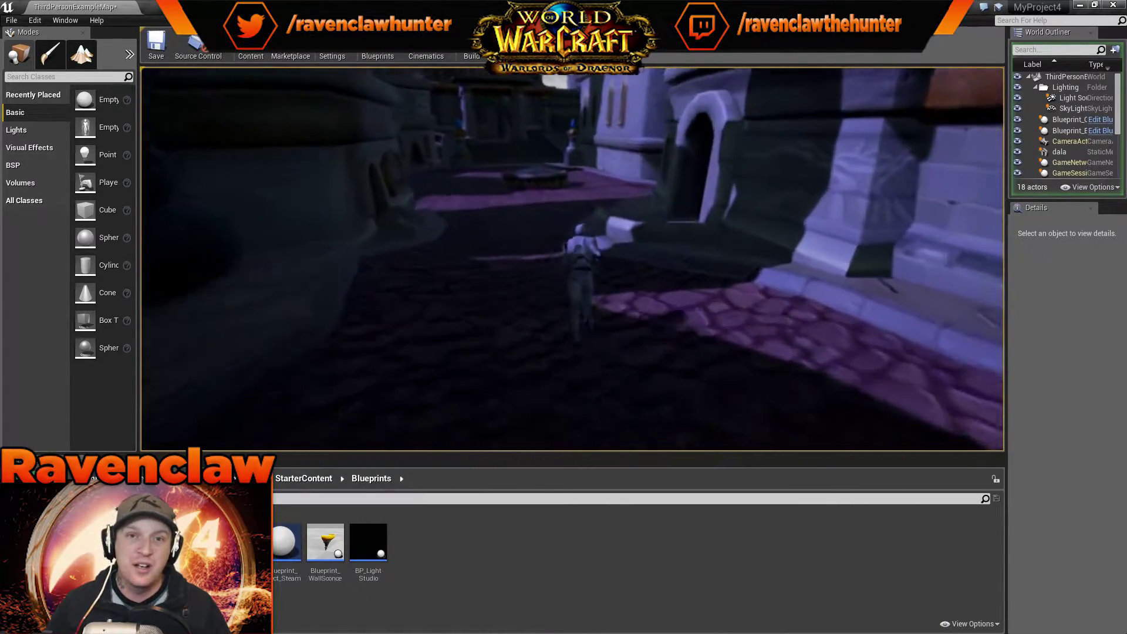
pyautogui.press('w')
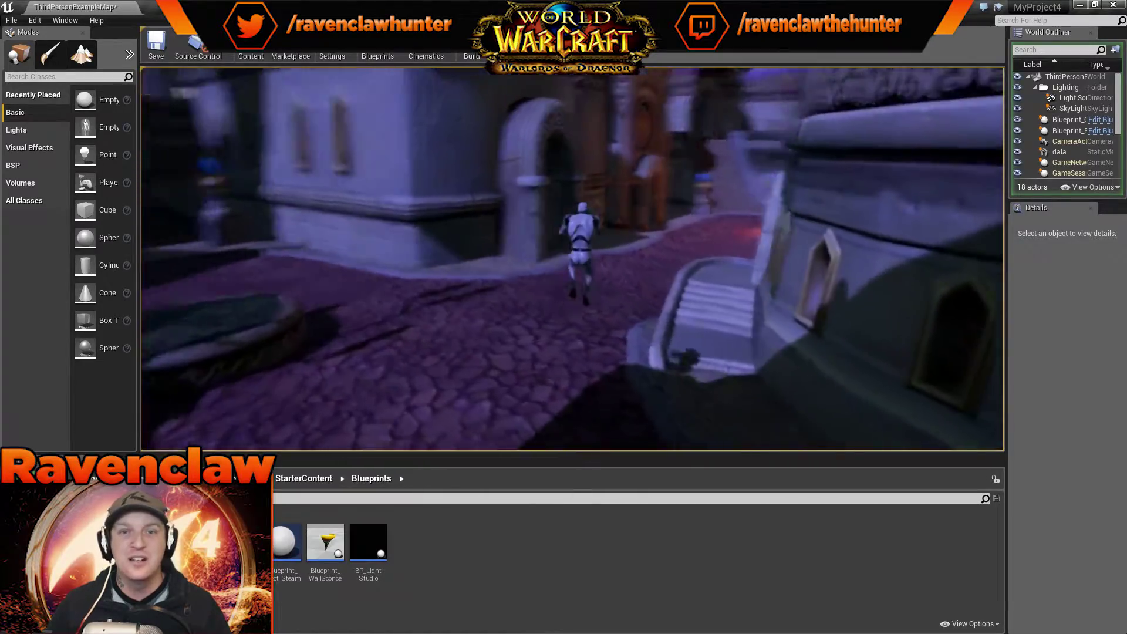
pyautogui.press('space')
pyautogui.press('w')
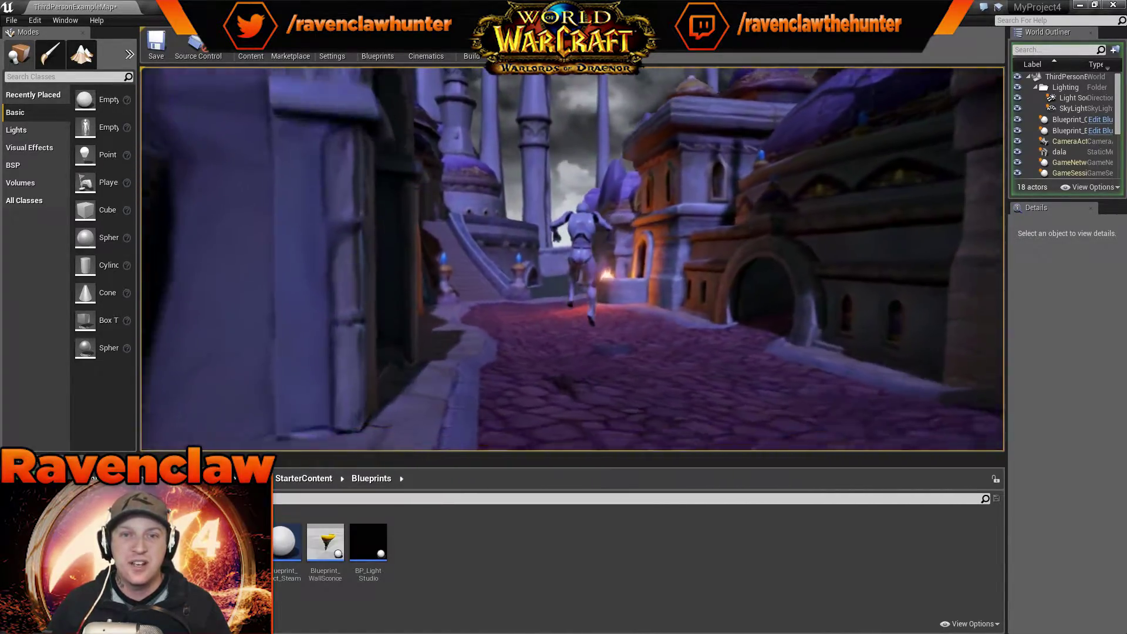
pyautogui.press('w')
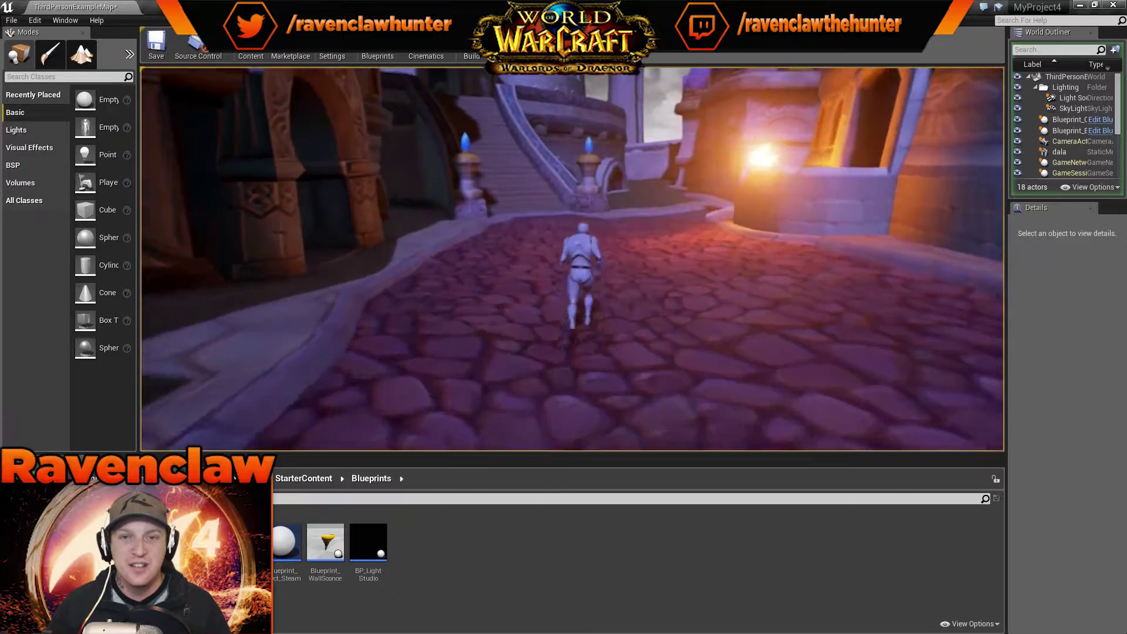
pyautogui.press('w')
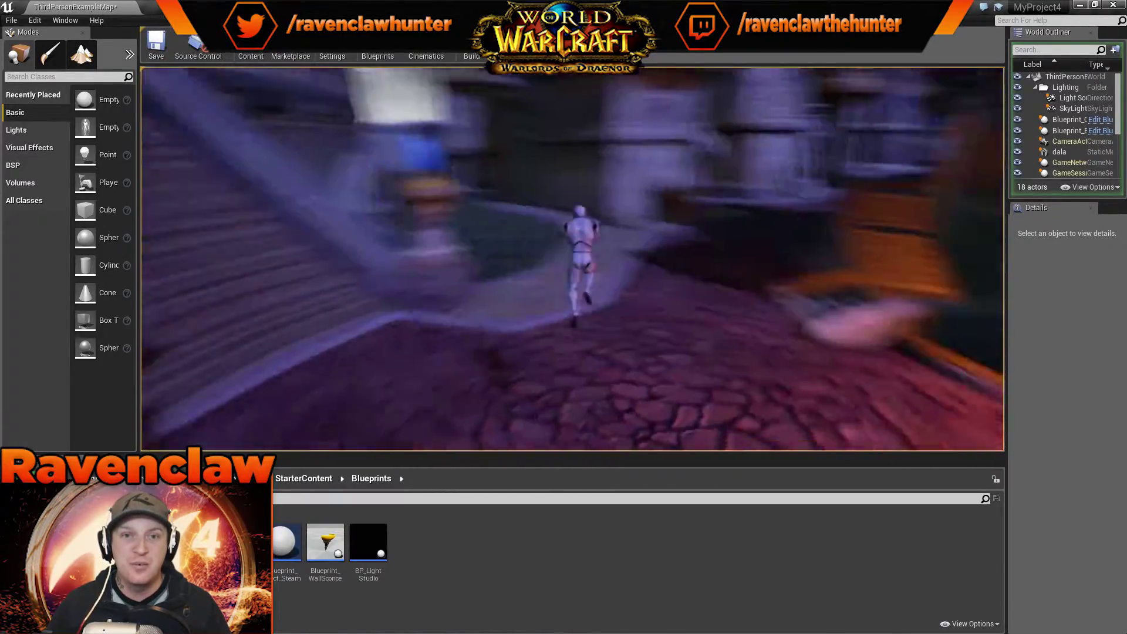
pyautogui.press('w')
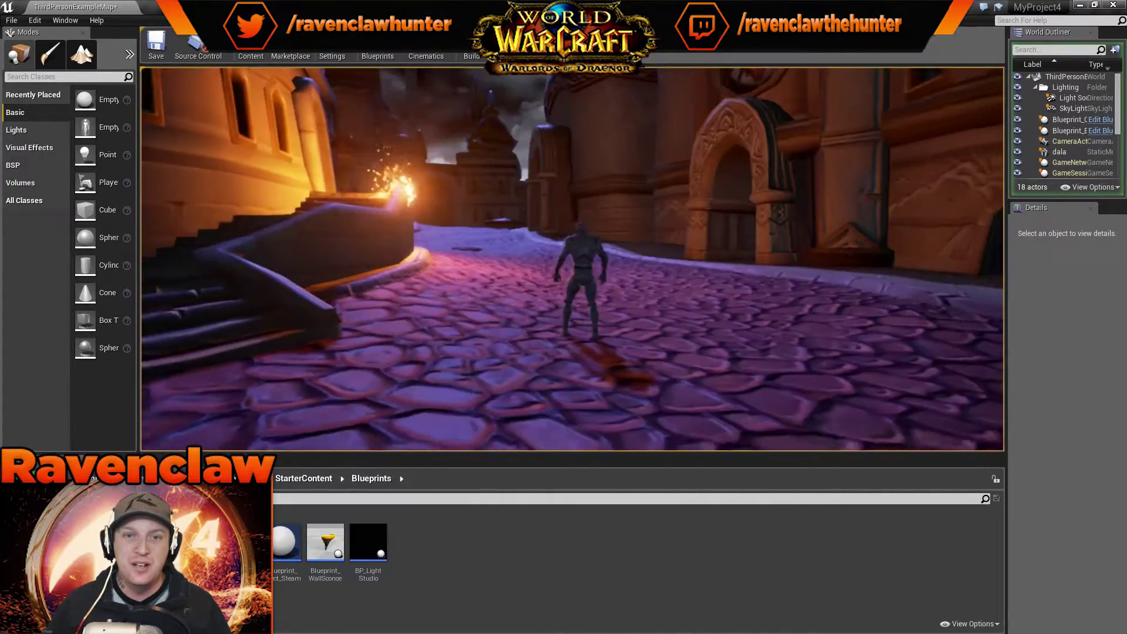
pyautogui.press('w')
pyautogui.press('w')
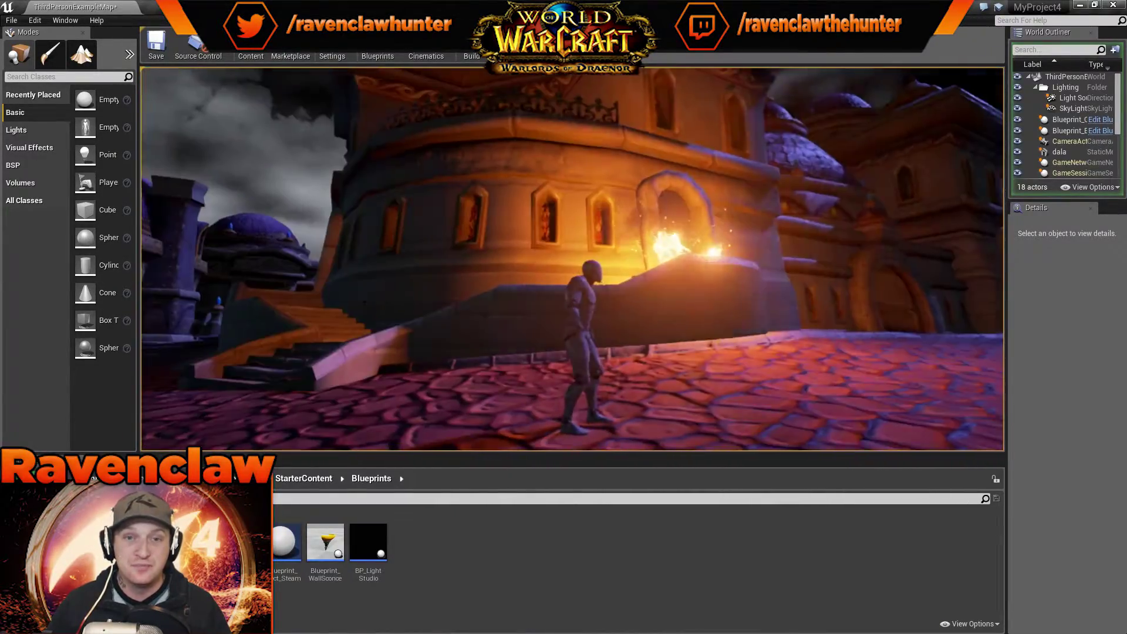
# End the play session and examine the spires, rooftops and fire-lit round building from above
pyautogui.press('Escape')
pyautogui.moveTo(455, 327)
pyautogui.mouseDown(button='right')
pyautogui.moveTo(808, 328)
pyautogui.moveTo(825, 322)
pyautogui.moveTo(842, 280)
pyautogui.moveTo(456, 327)
pyautogui.mouseUp(button='right')
pyautogui.press('w')
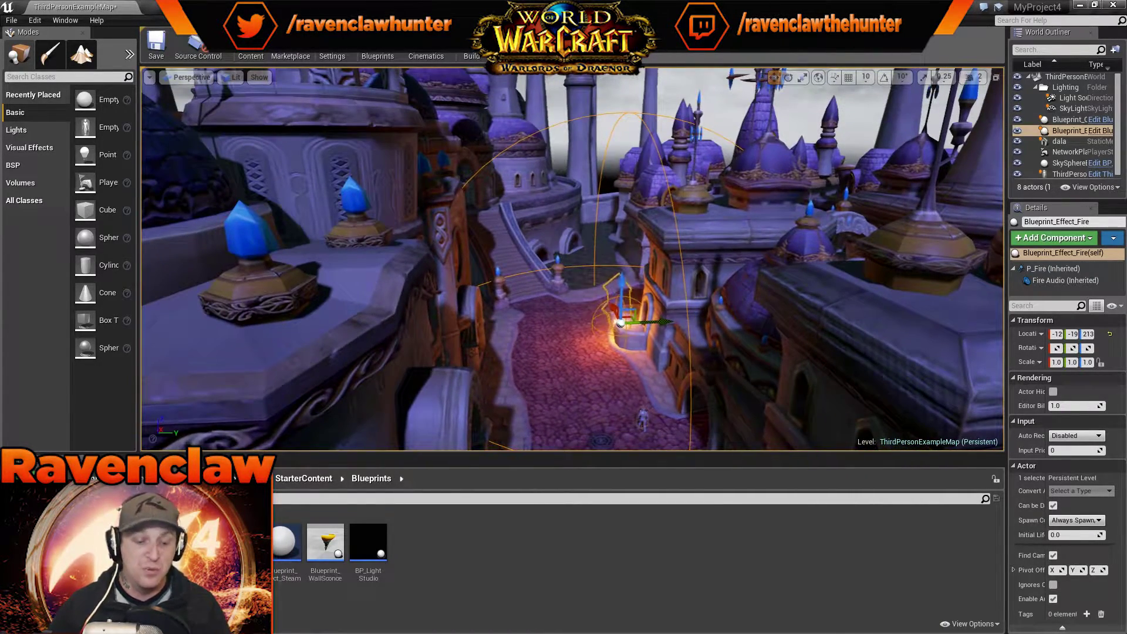
pyautogui.scroll(1, 532, 380)
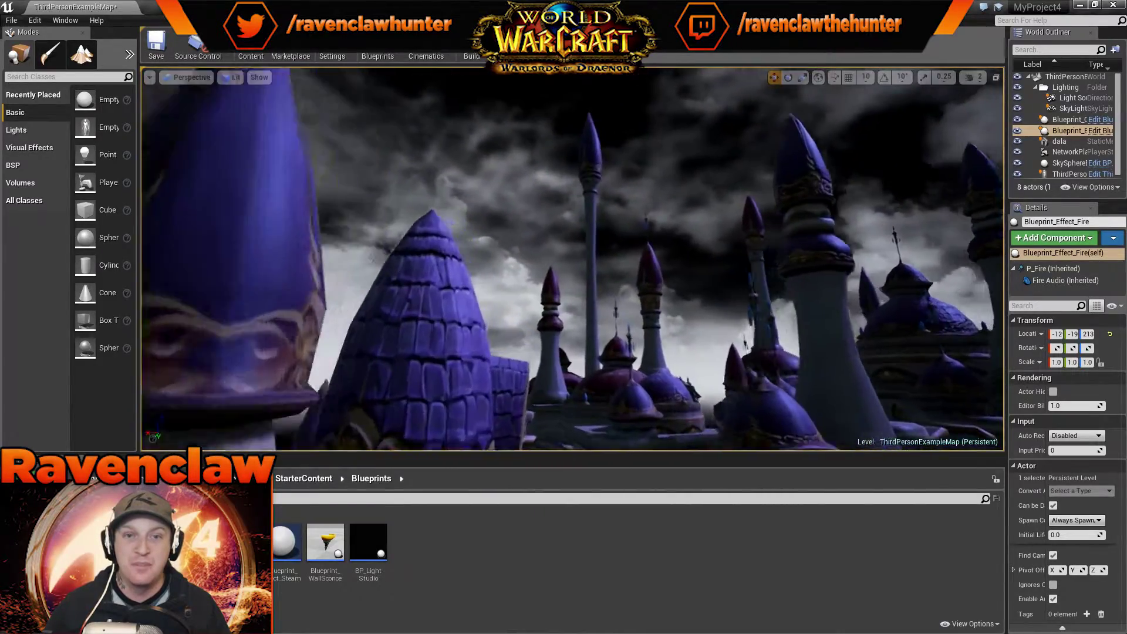
pyautogui.moveTo(572, 258); pyautogui.dragTo(686, 358, button='right')
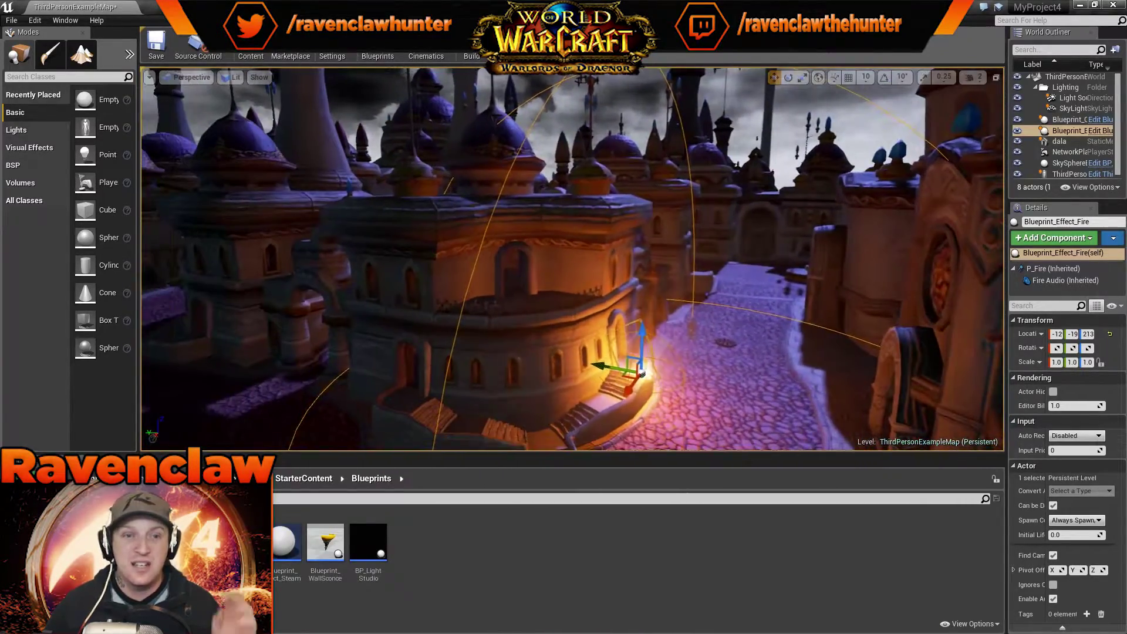
pyautogui.moveTo(595, 302); pyautogui.dragTo(963, 352, button='right')
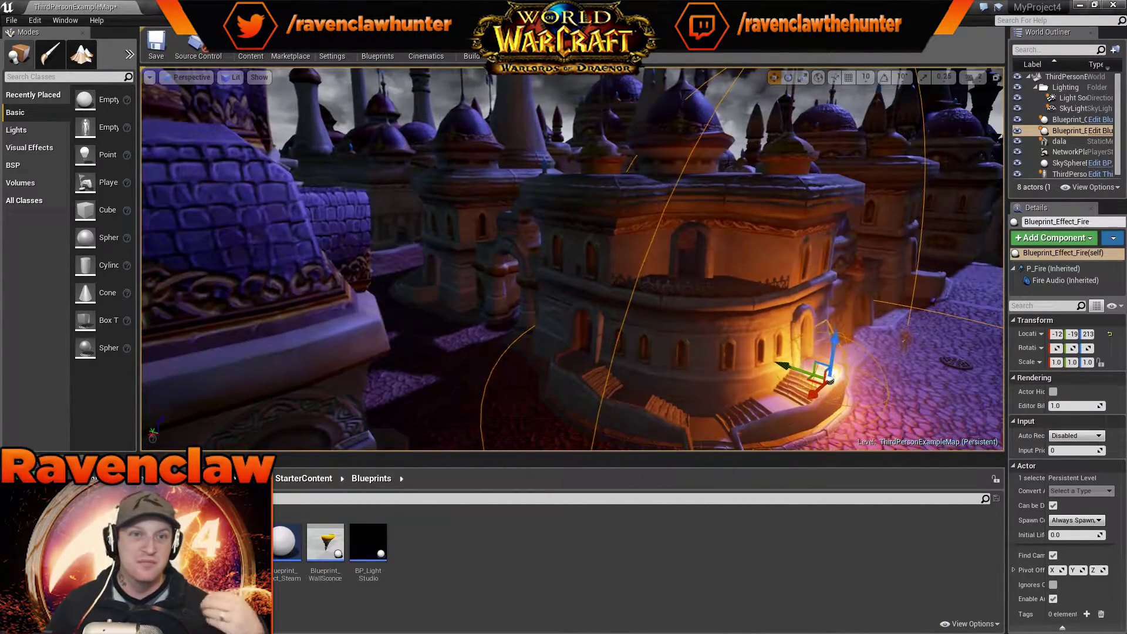
pyautogui.moveTo(573, 259); pyautogui.dragTo(741, 299, button='right')
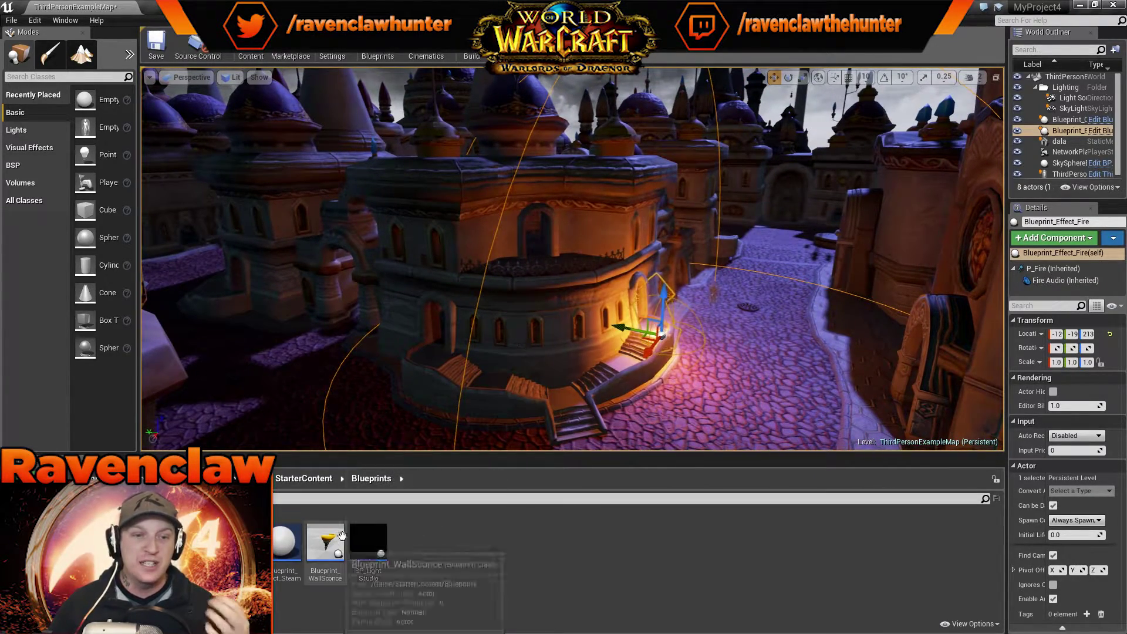
# Place Blueprint_Effect_Sparks from the StarterContent Blueprints folder above the unlit staircase on the round building's wall
pyautogui.moveTo(526, 347); pyautogui.dragTo(487, 388, button='right')
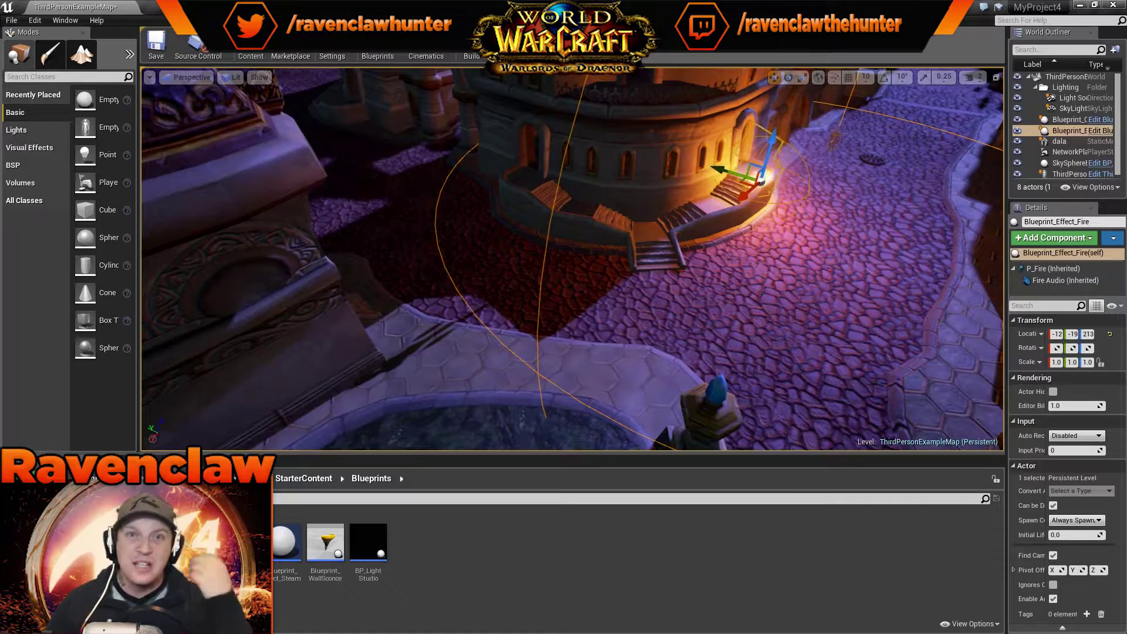
pyautogui.moveTo(572, 258); pyautogui.dragTo(740, 170, button='right')
pyautogui.moveTo(477, 336); pyautogui.dragTo(448, 394, button='right')
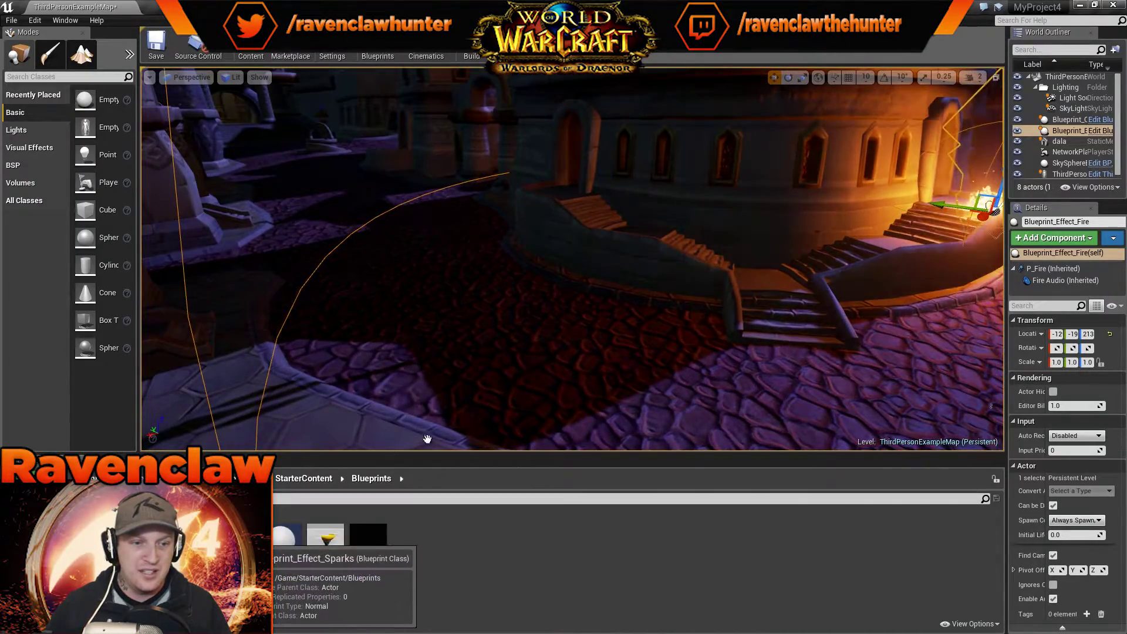
pyautogui.moveTo(284, 541); pyautogui.dragTo(576, 374)
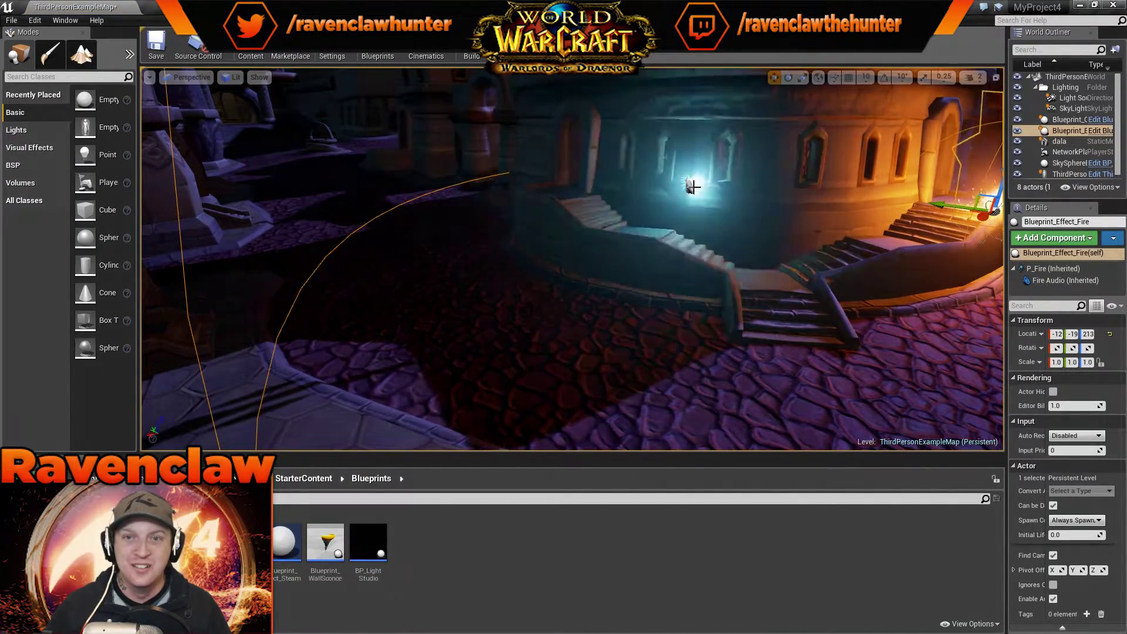
pyautogui.moveTo(692, 186); pyautogui.dragTo(691, 186)
pyautogui.moveTo(734, 280); pyautogui.dragTo(817, 276, button='right')
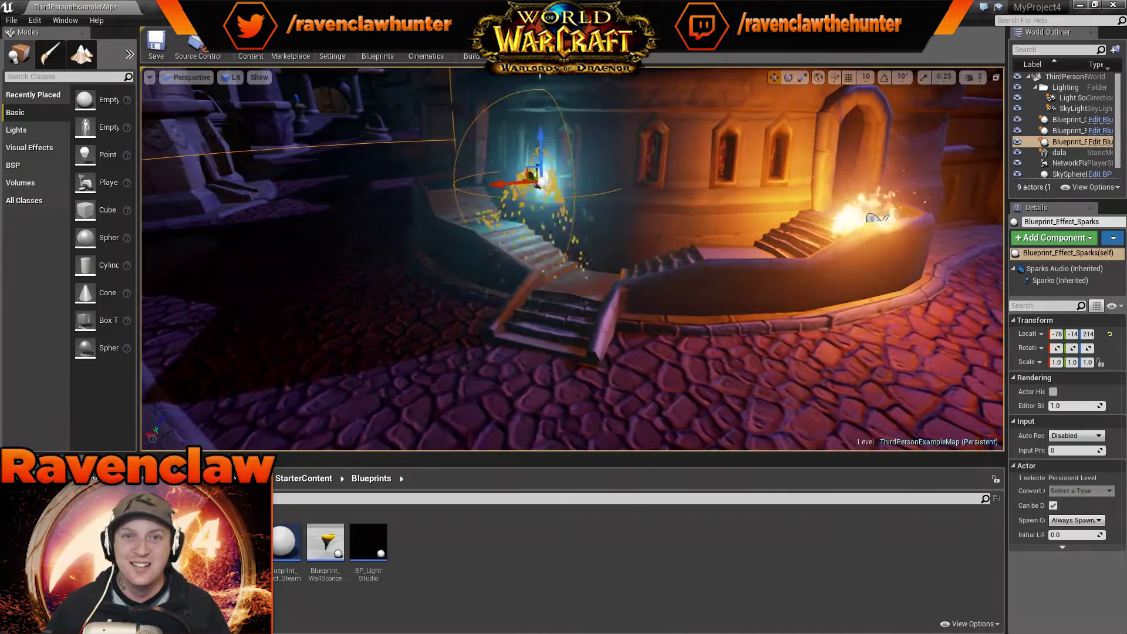
# Start a play session and run the character up the staircase to the sparks effect
pyautogui.click(512, 48)
pyautogui.press('w')
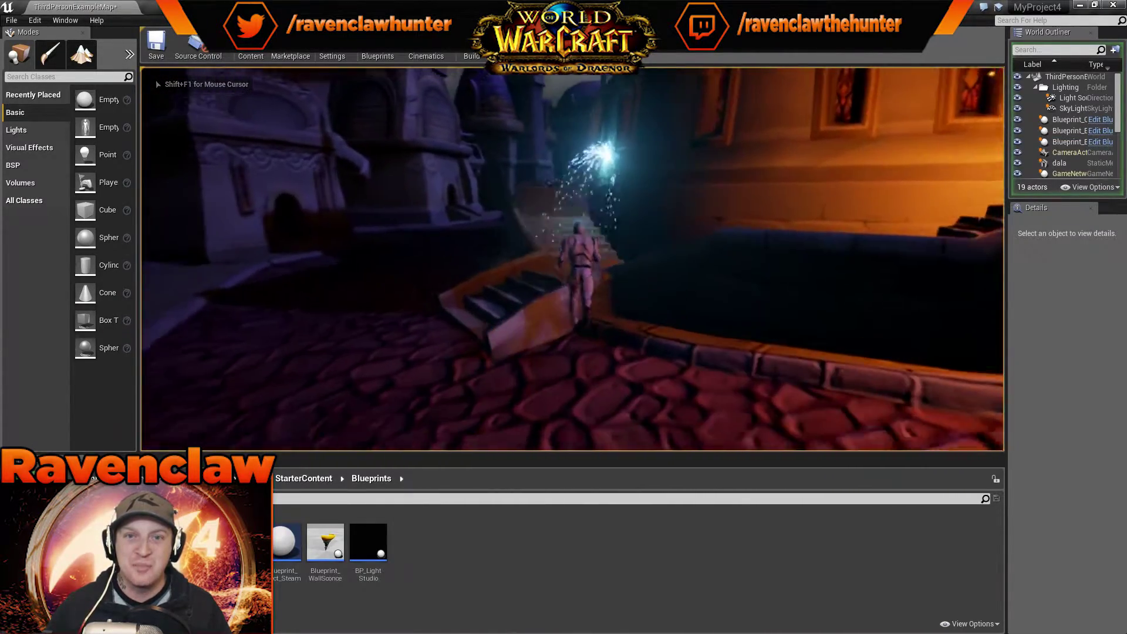
pyautogui.press('space')
pyautogui.press('w')
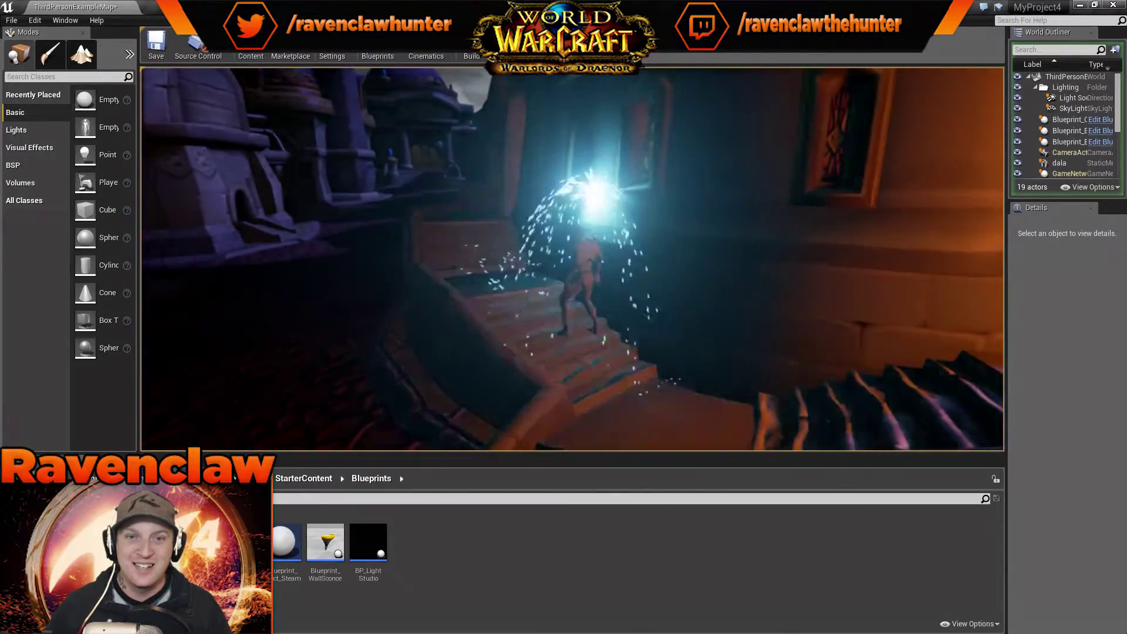
# Run the character along the dark street to the square with the stone well, and end the play session
pyautogui.press('w')
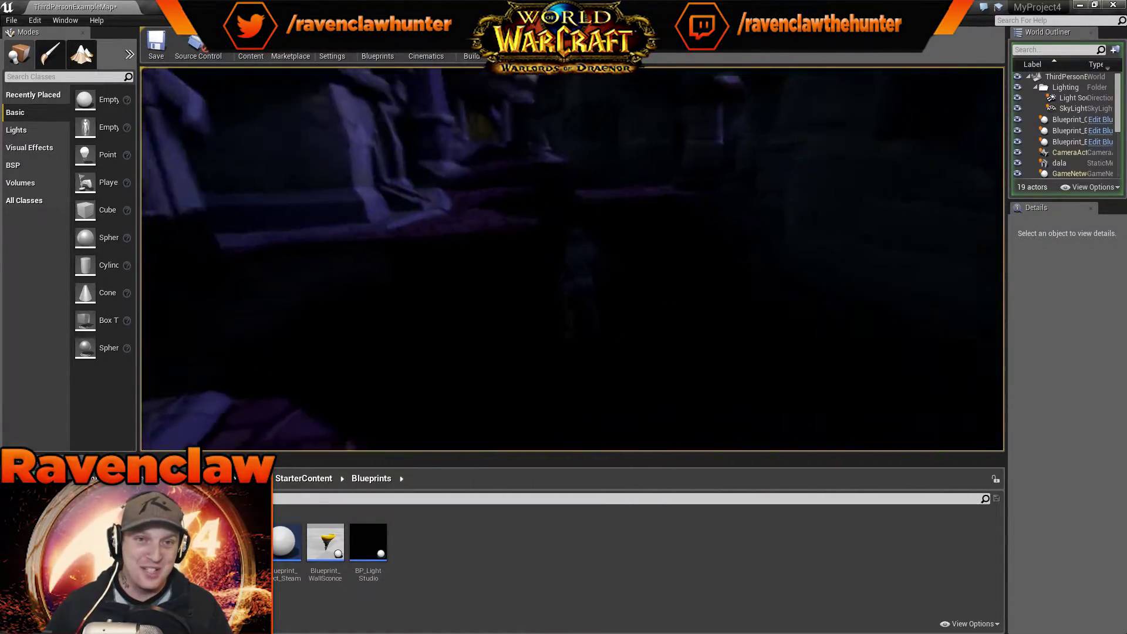
pyautogui.press('w')
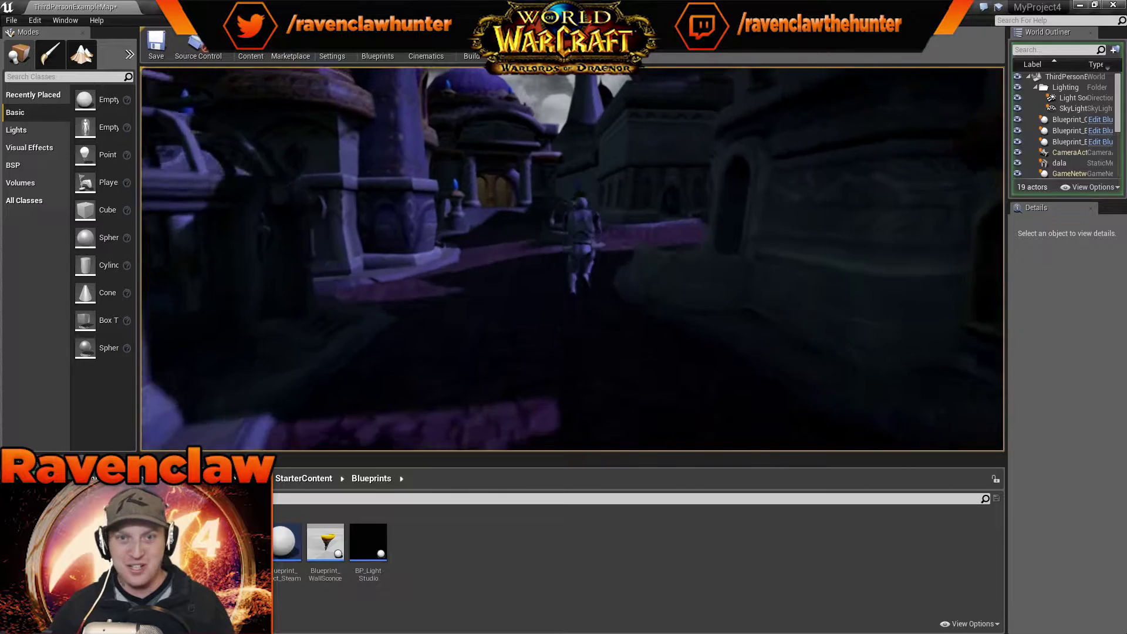
pyautogui.press('w')
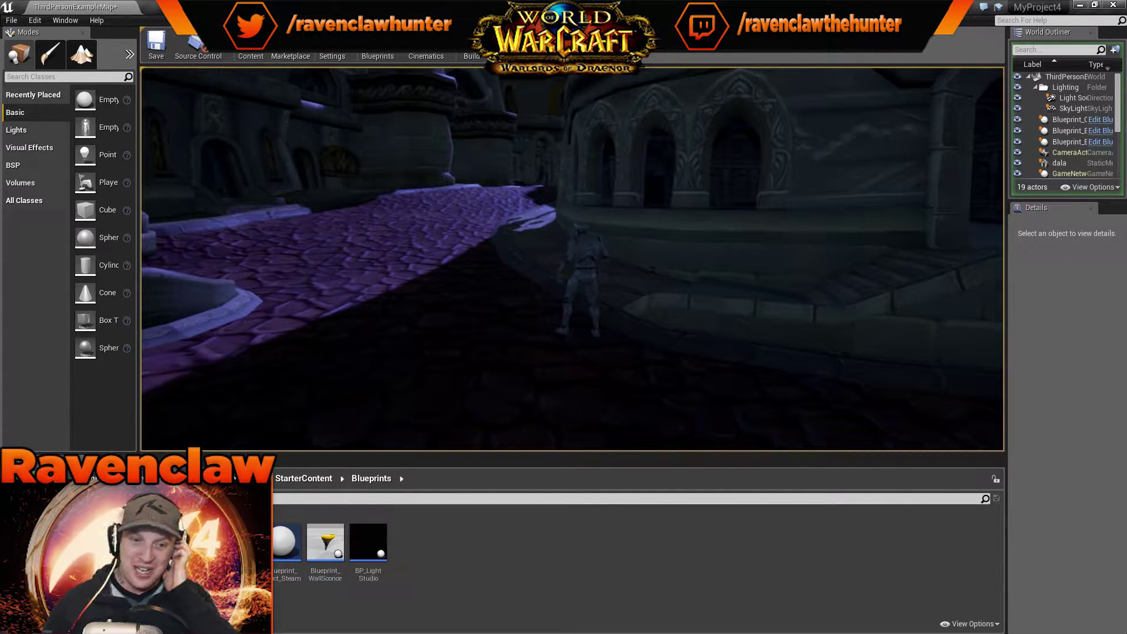
pyautogui.press('w')
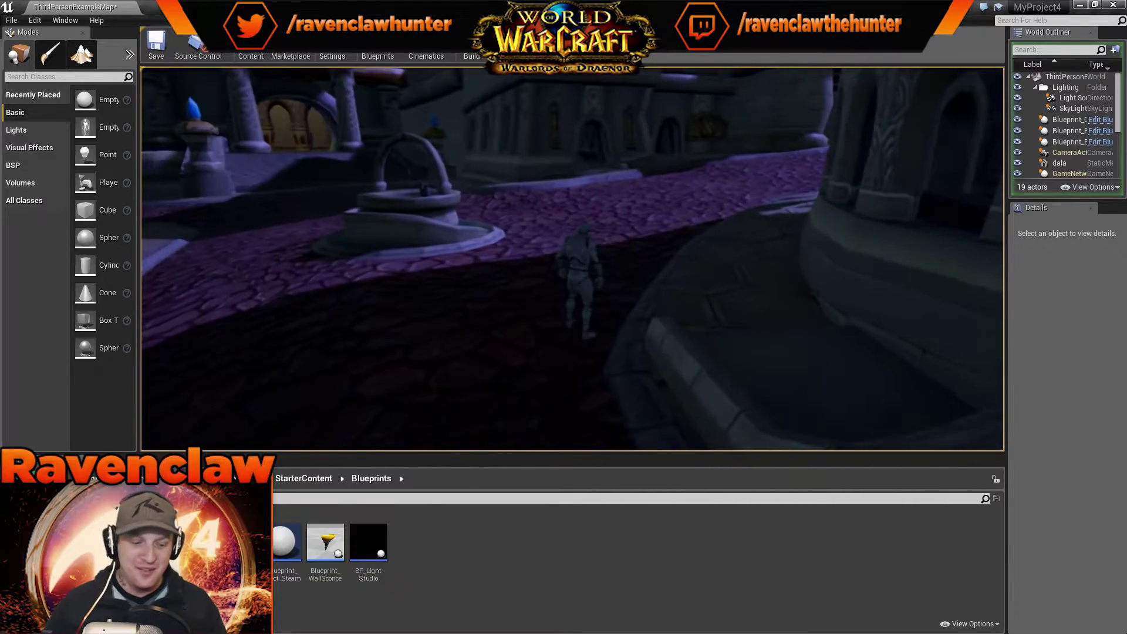
pyautogui.press('Escape')
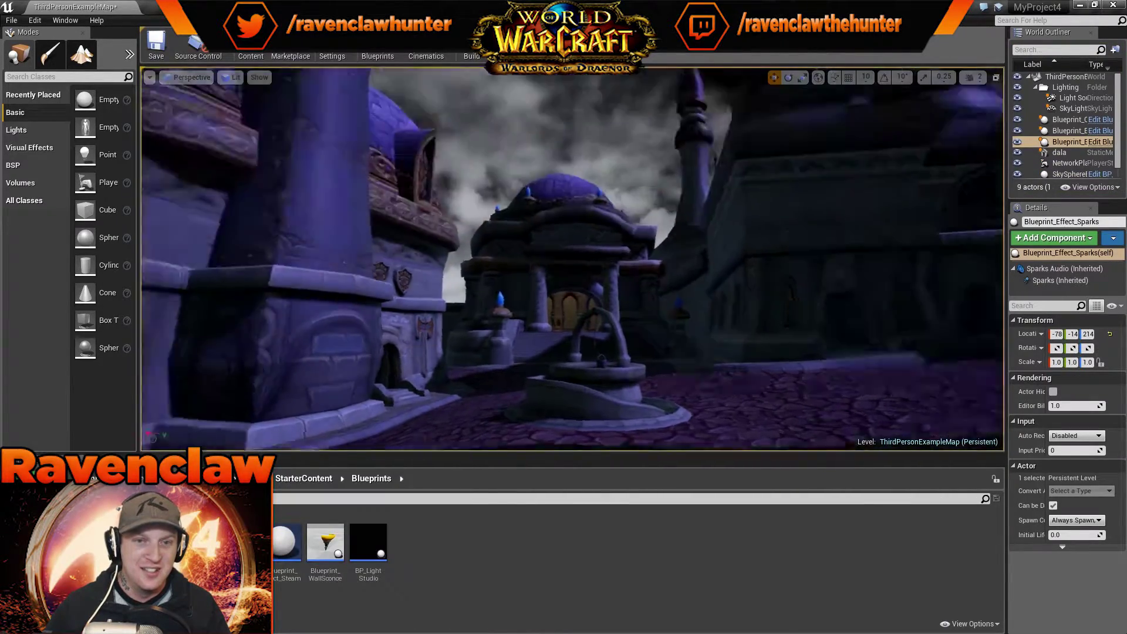
# Place Blueprint_Effect_Steam from the StarterContent Blueprints folder at the opening of the stone well in the square
pyautogui.moveTo(651, 347)
pyautogui.mouseDown(button='right')
pyautogui.moveTo(610, 246)
pyautogui.moveTo(652, 346)
pyautogui.mouseUp(button='right')
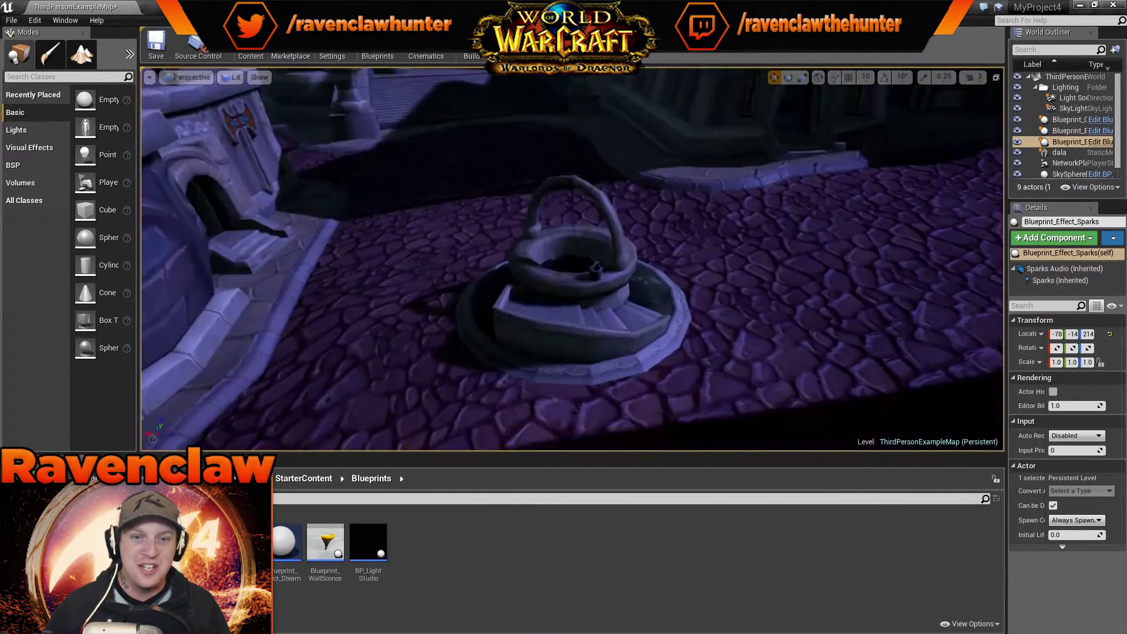
pyautogui.moveTo(286, 544); pyautogui.dragTo(574, 266)
# Start a play session, run the character past the fire and along the street to the steam at the stone well, and end the session
pyautogui.hotkey('alt', 'p')
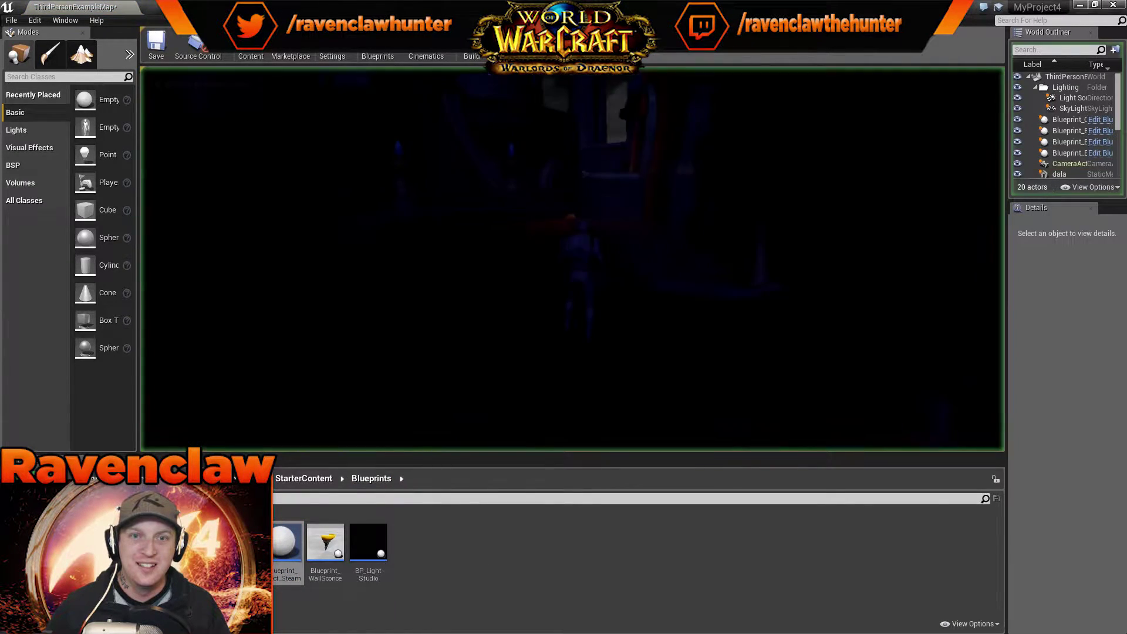
pyautogui.press('w')
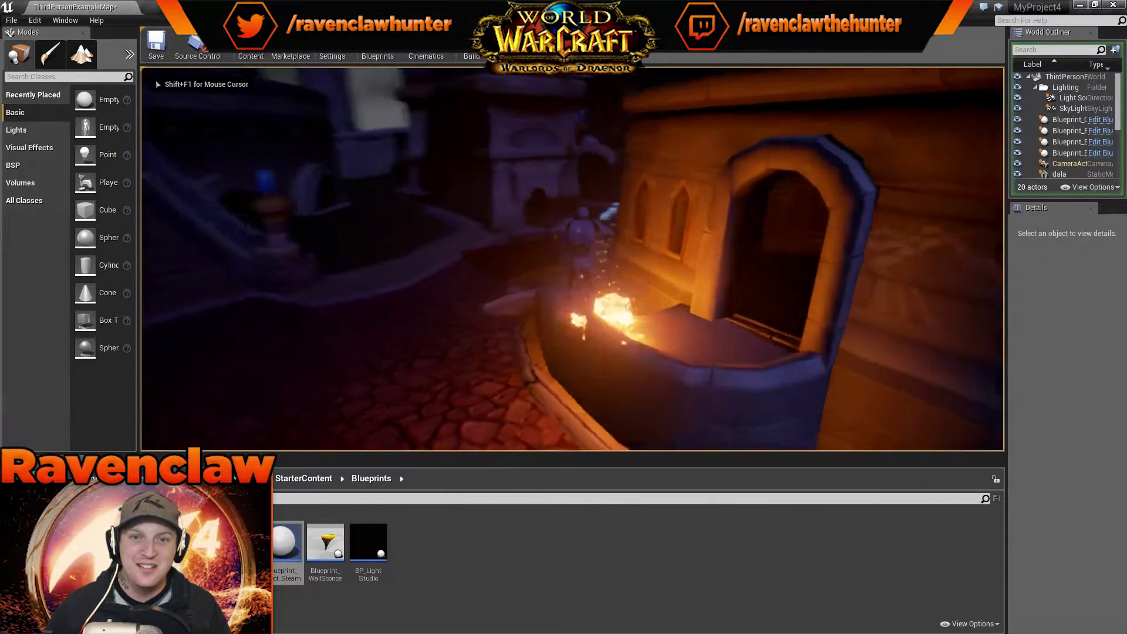
pyautogui.press('w')
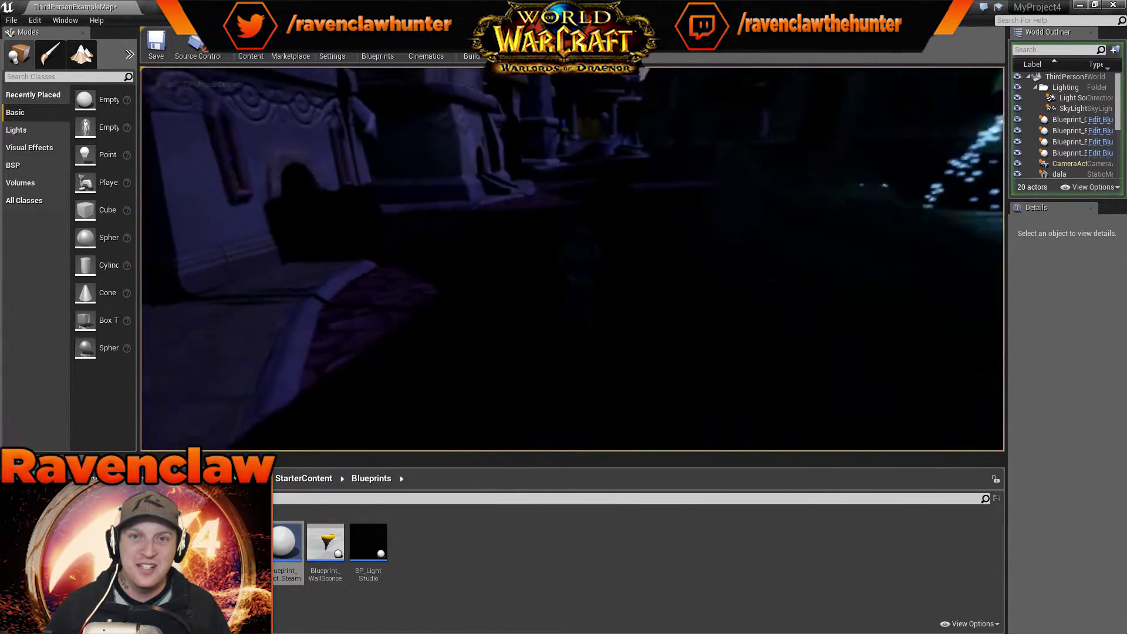
pyautogui.press('w')
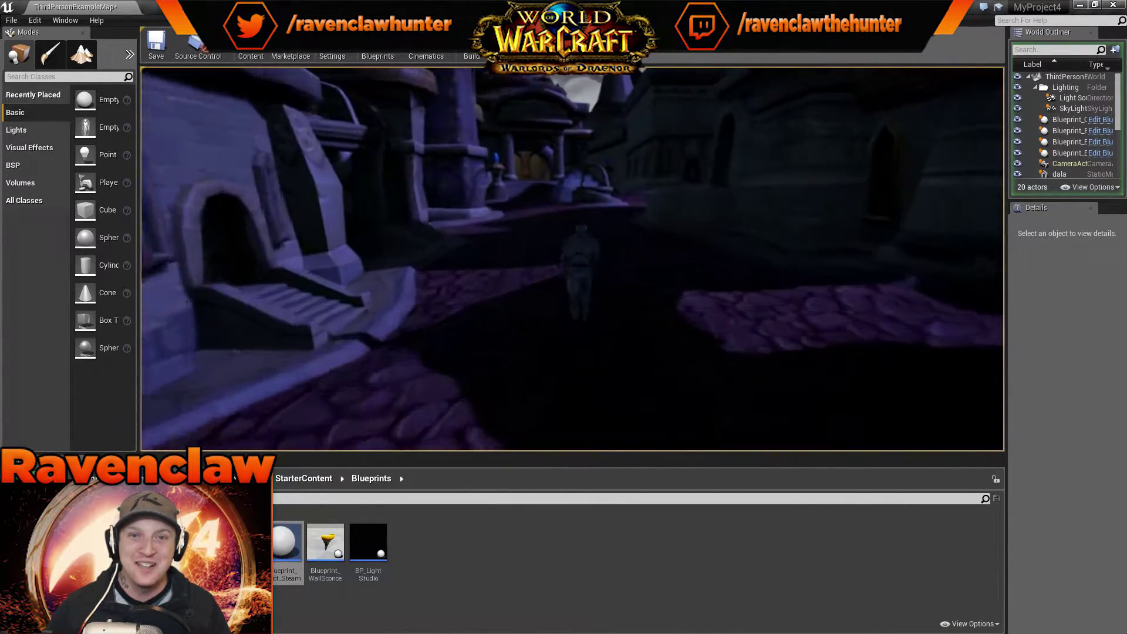
pyautogui.press('w')
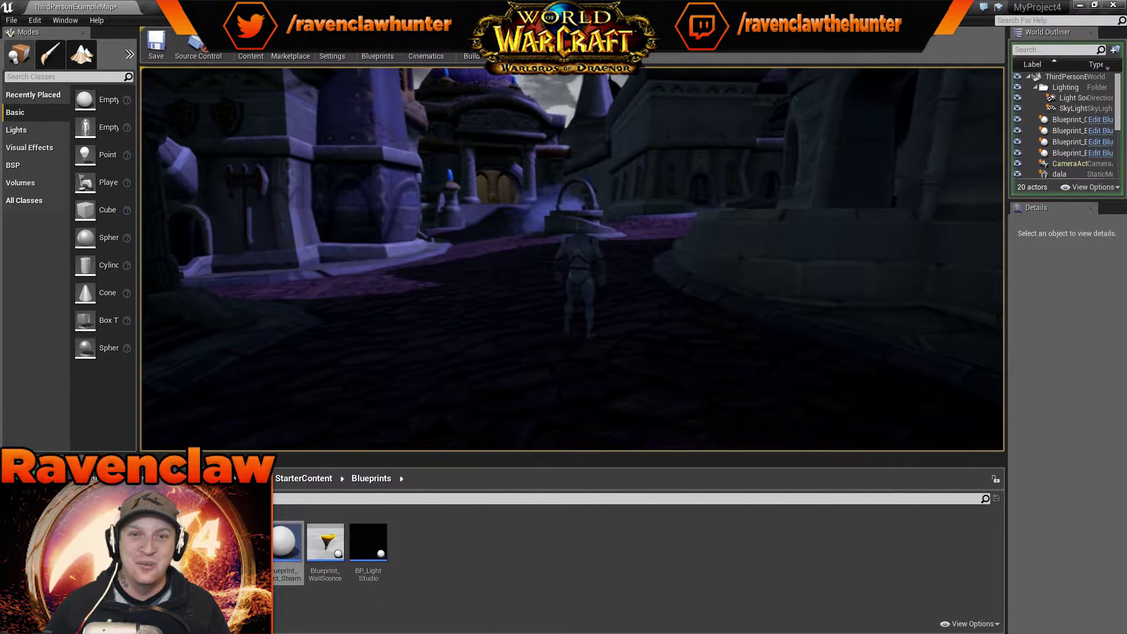
pyautogui.press('w')
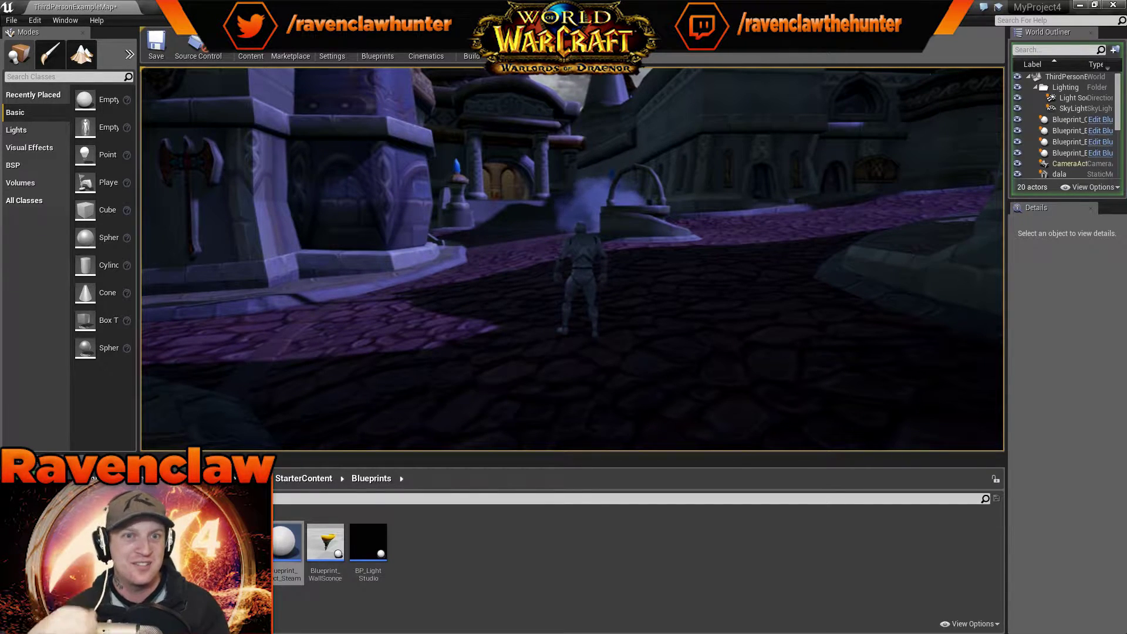
pyautogui.press('Escape')
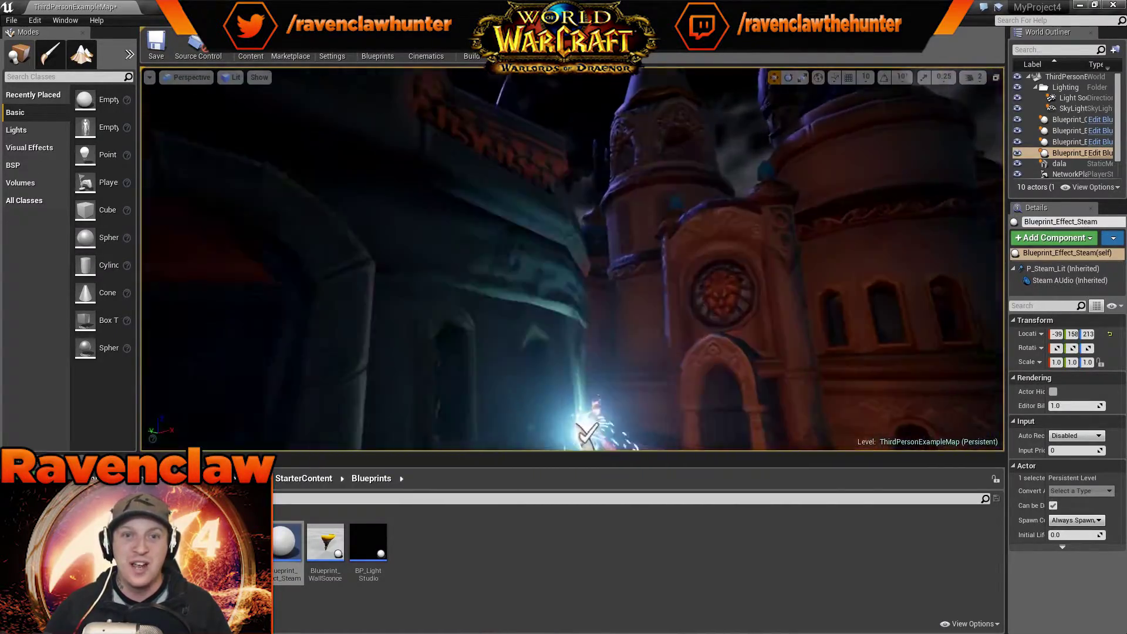
# Examine the round building with the sparks and fire effects, and the surrounding spires, domes and rooftops from above
pyautogui.moveTo(572, 259); pyautogui.dragTo(411, 306, button='right')
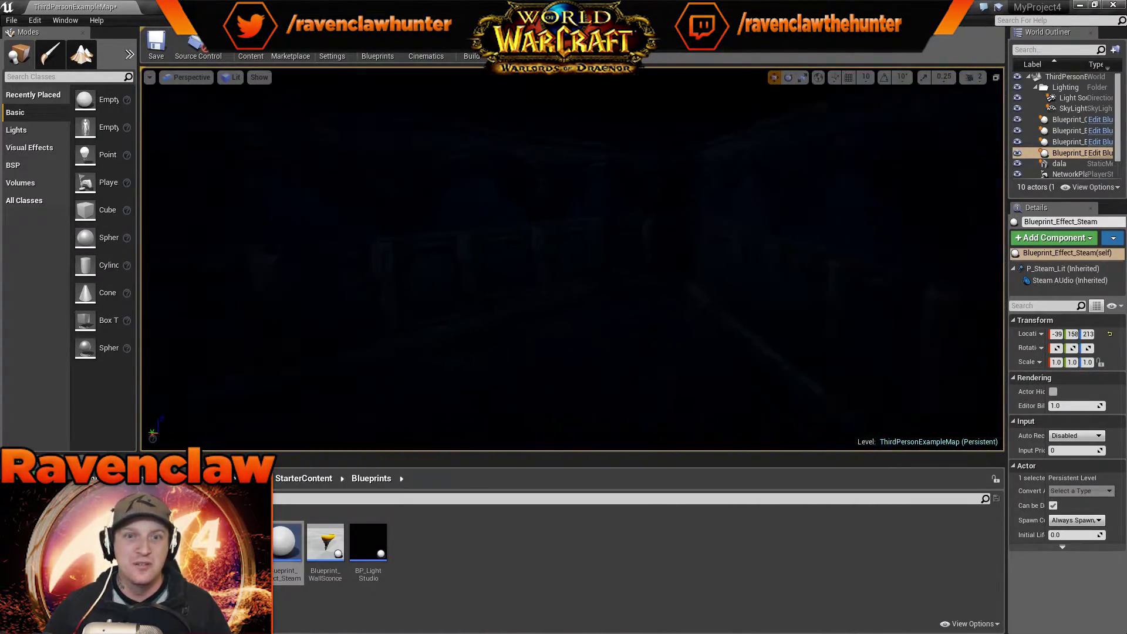
pyautogui.moveTo(572, 258); pyautogui.dragTo(411, 326, button='right')
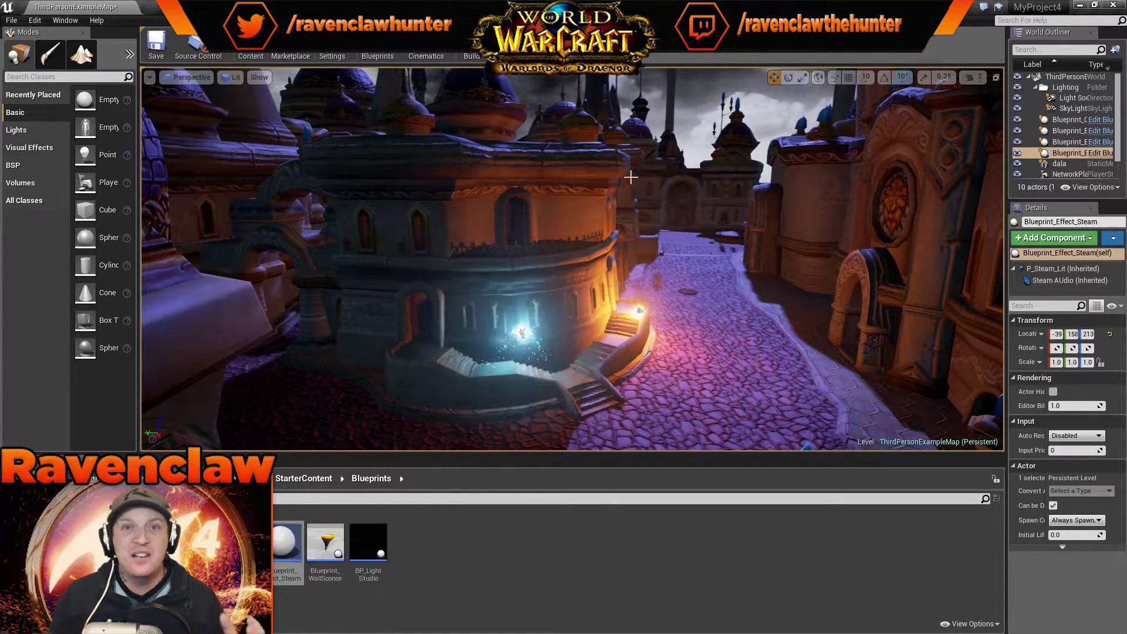
pyautogui.moveTo(660, 146); pyautogui.dragTo(638, 102, button='right')
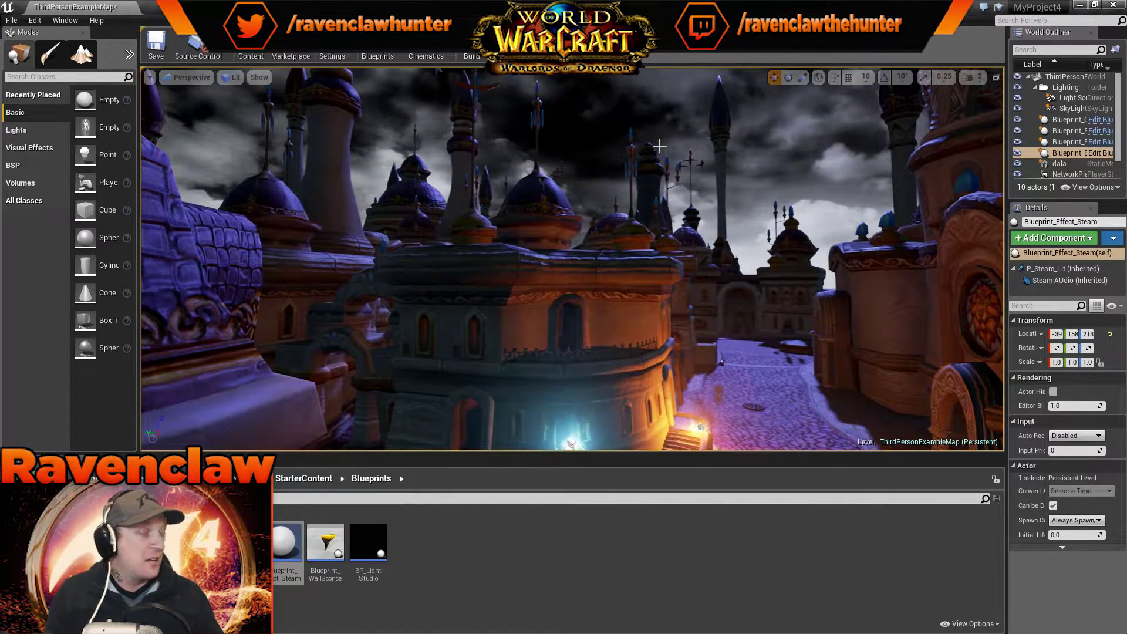
pyautogui.moveTo(638, 102); pyautogui.dragTo(622, 204, button='right')
pyautogui.moveTo(659, 146); pyautogui.dragTo(659, 146, button='right')
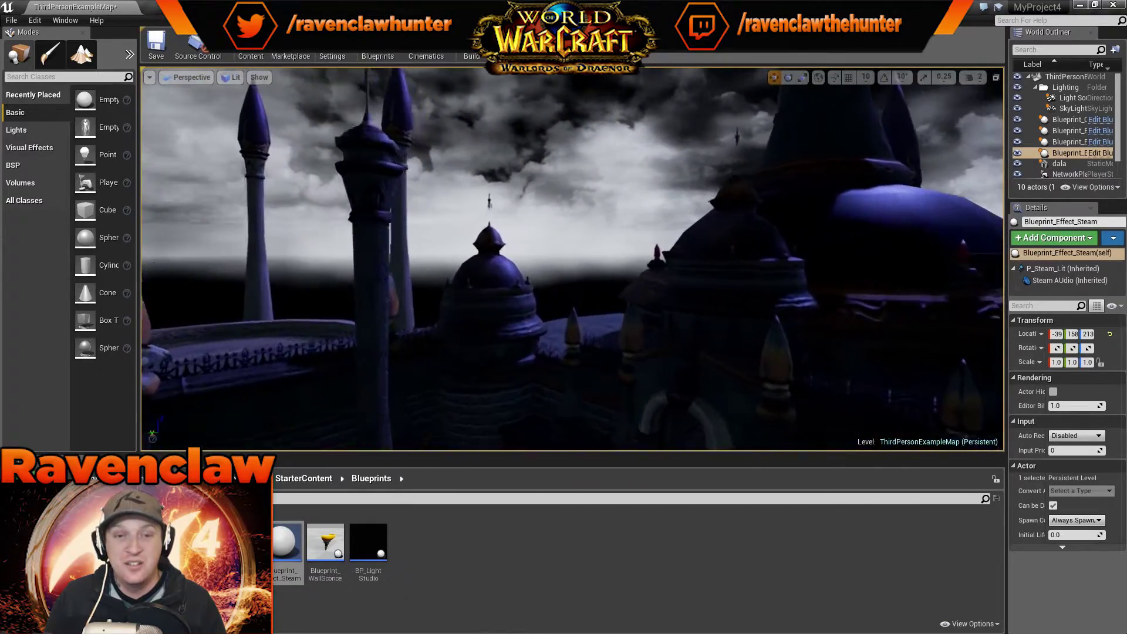
pyautogui.moveTo(572, 258); pyautogui.dragTo(458, 246, button='right')
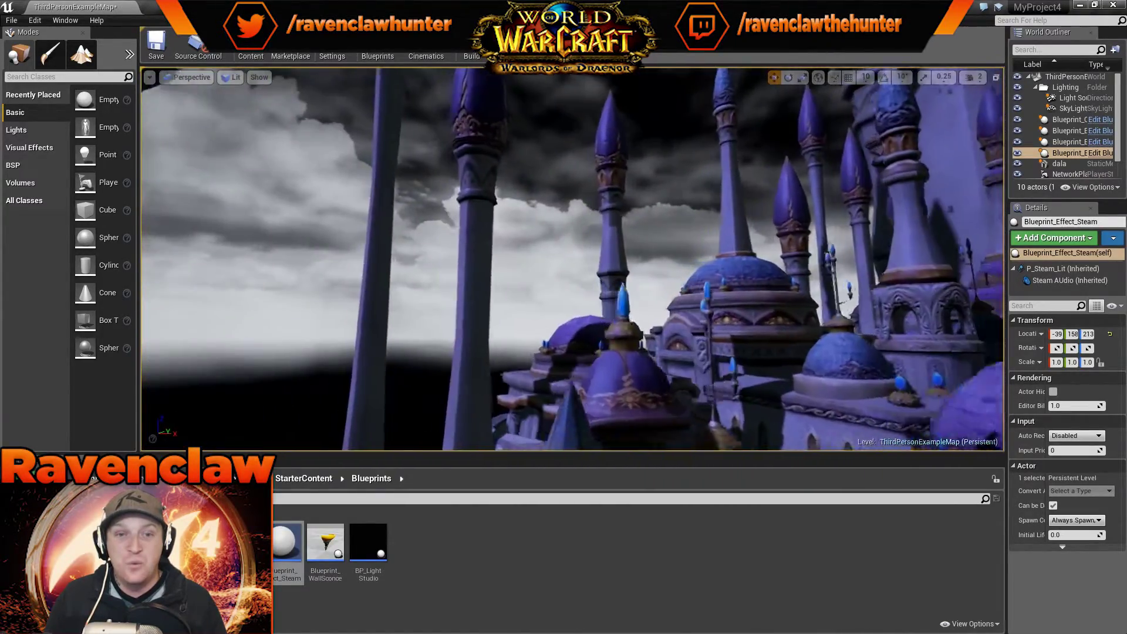
pyautogui.moveTo(659, 146); pyautogui.dragTo(659, 146, button='right')
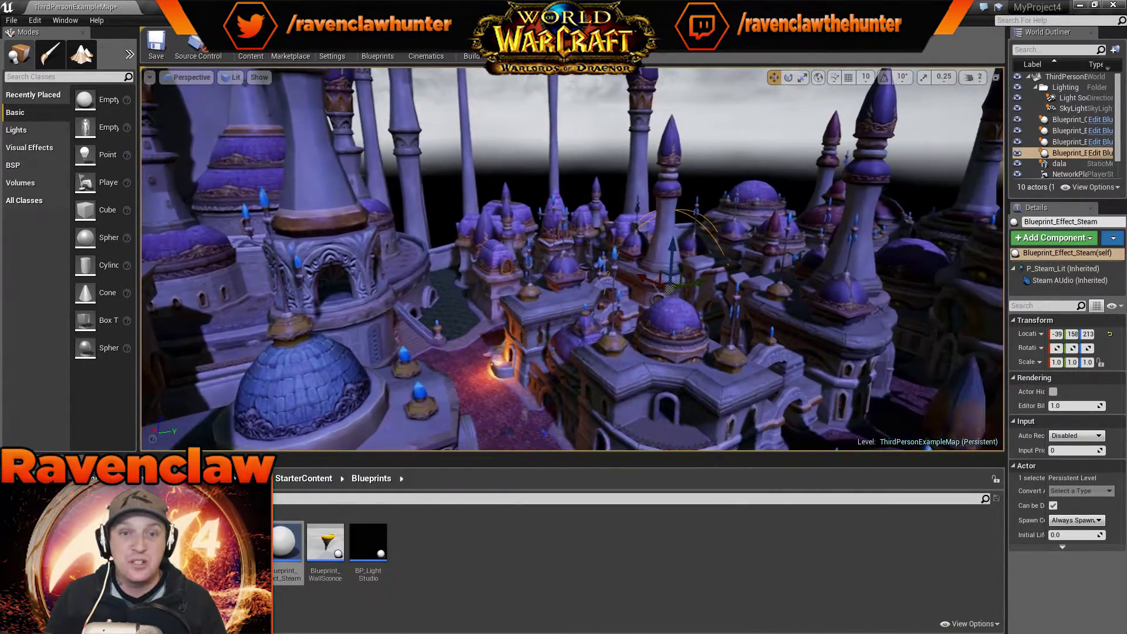
pyautogui.moveTo(572, 259); pyautogui.dragTo(629, 263, button='right')
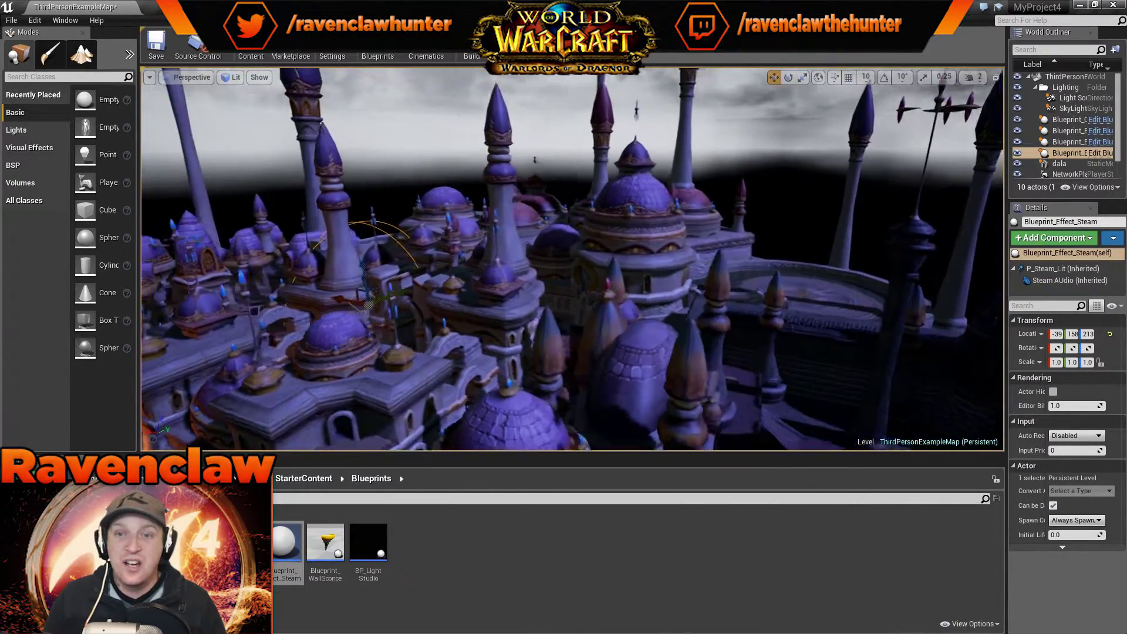
pyautogui.moveTo(659, 146); pyautogui.dragTo(659, 146, button='right')
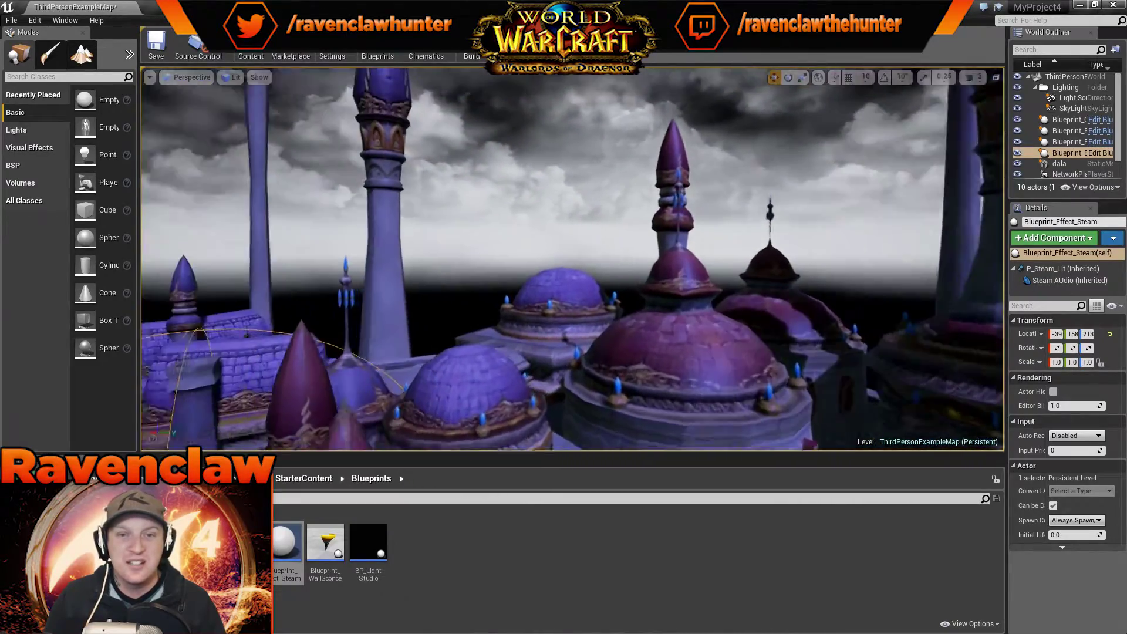
pyautogui.moveTo(659, 146); pyautogui.dragTo(659, 147, button='right')
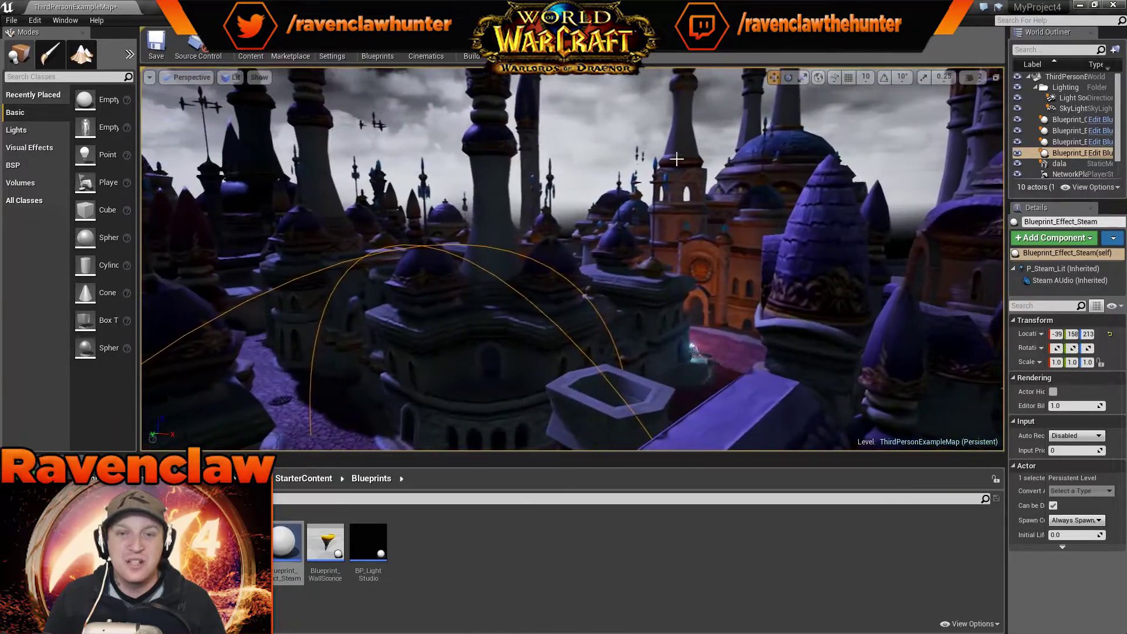
# Delete the steam effect from the stone well in the square
pyautogui.moveTo(608, 209); pyautogui.dragTo(606, 209, button='right')
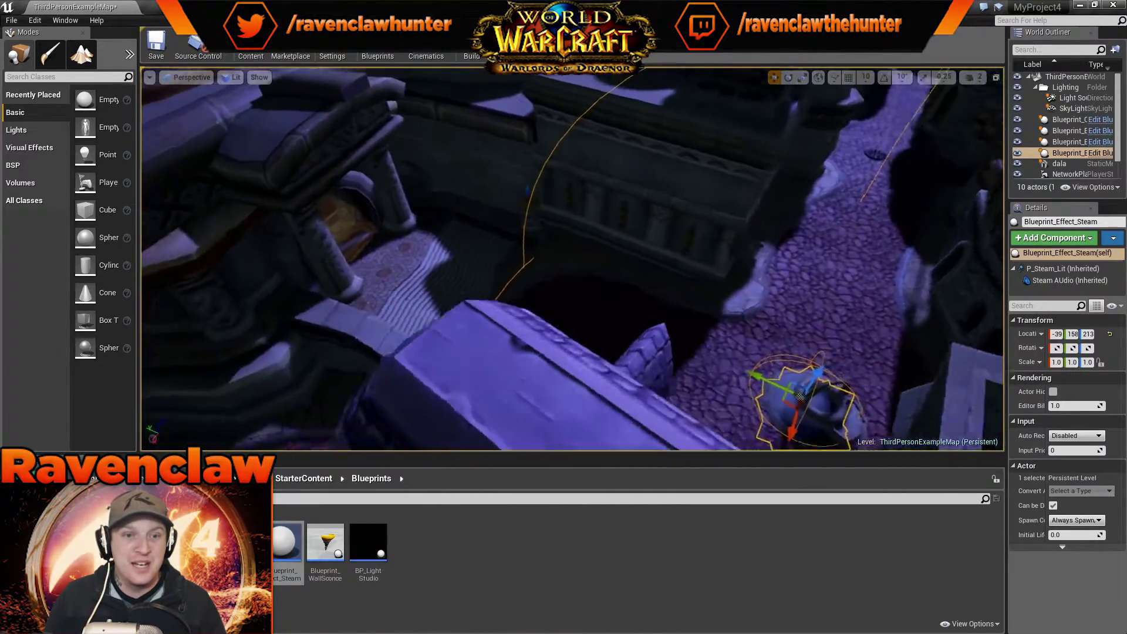
pyautogui.moveTo(606, 210); pyautogui.dragTo(607, 209, button='right')
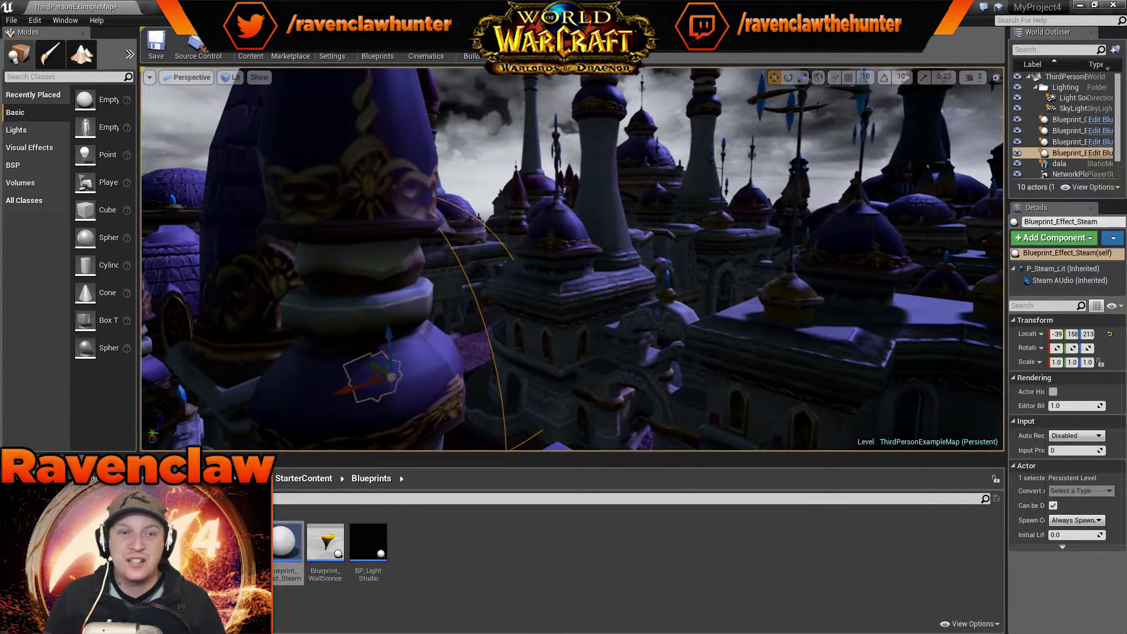
pyautogui.moveTo(480, 250); pyautogui.dragTo(480, 250, button='right')
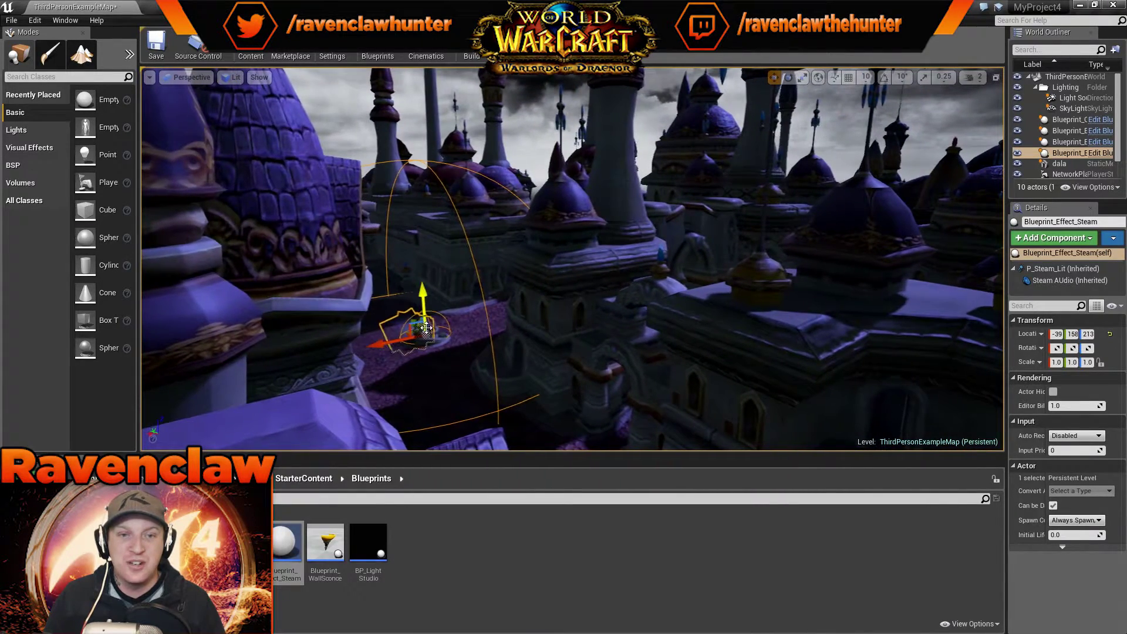
pyautogui.press('Delete')
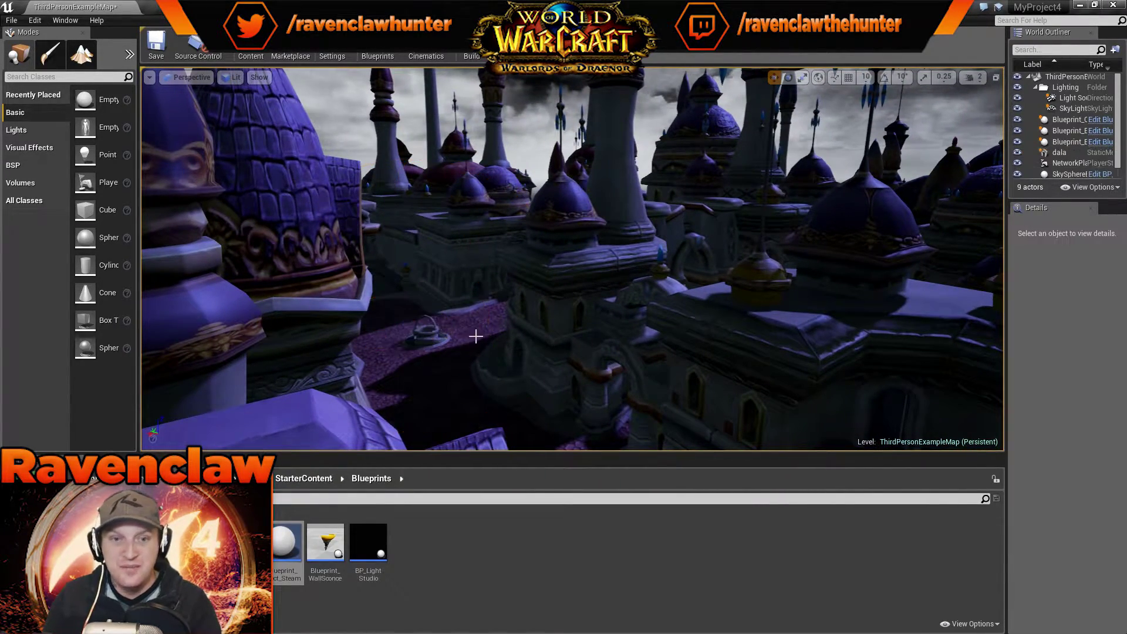
# Delete the sparks effect and the fire effect from the round building's staircases
pyautogui.moveTo(475, 333); pyautogui.dragTo(476, 333, button='right')
pyautogui.moveTo(779, 354); pyautogui.dragTo(780, 354, button='right')
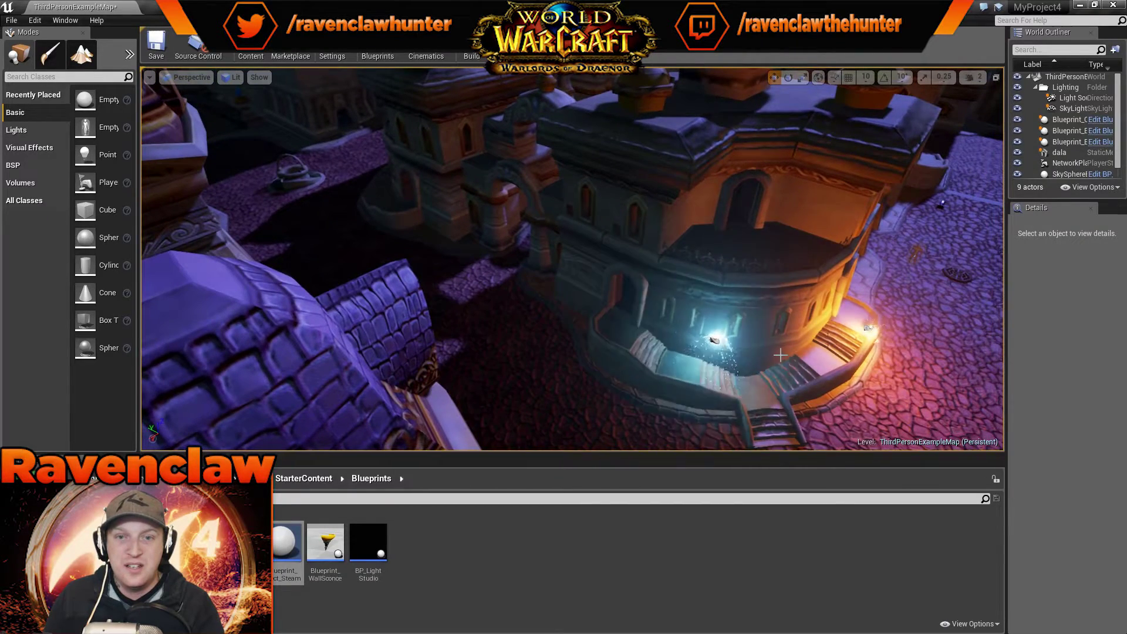
pyautogui.click(716, 341)
pyautogui.press('Delete')
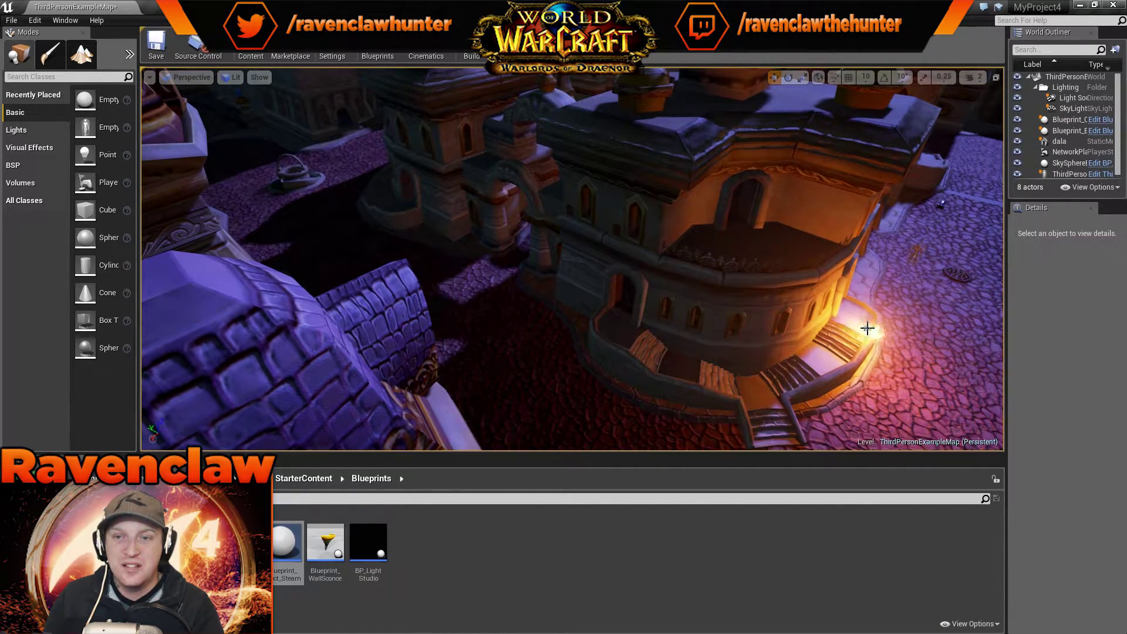
pyautogui.click(867, 328)
pyautogui.press('Delete')
pyautogui.moveTo(868, 327); pyautogui.dragTo(867, 328, button='right')
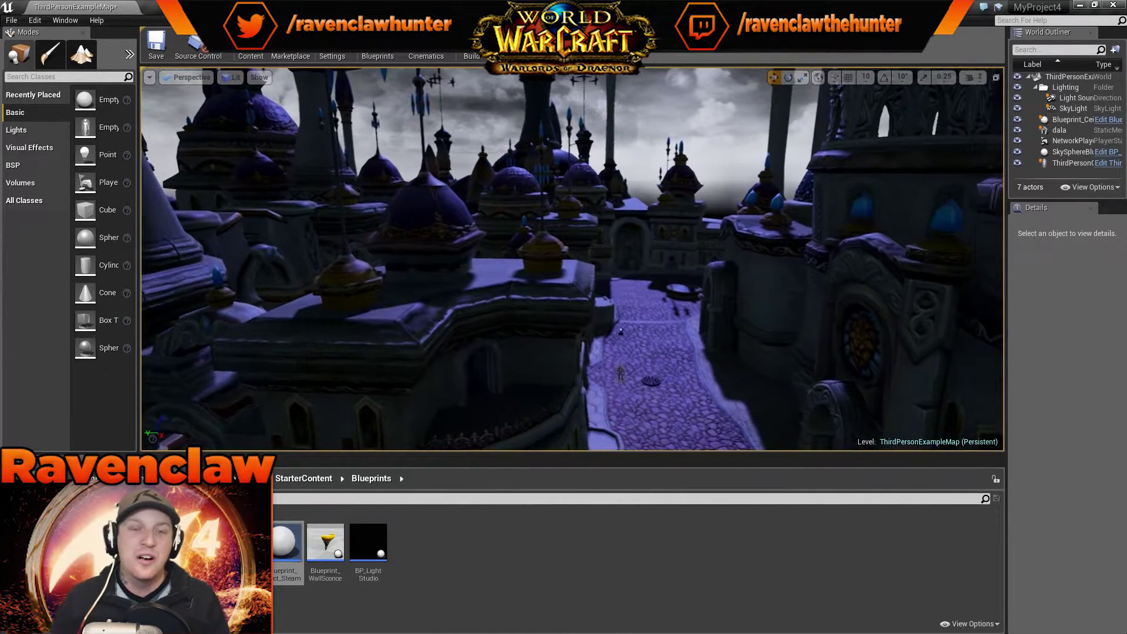
pyautogui.moveTo(693, 311); pyautogui.dragTo(693, 311, button='right')
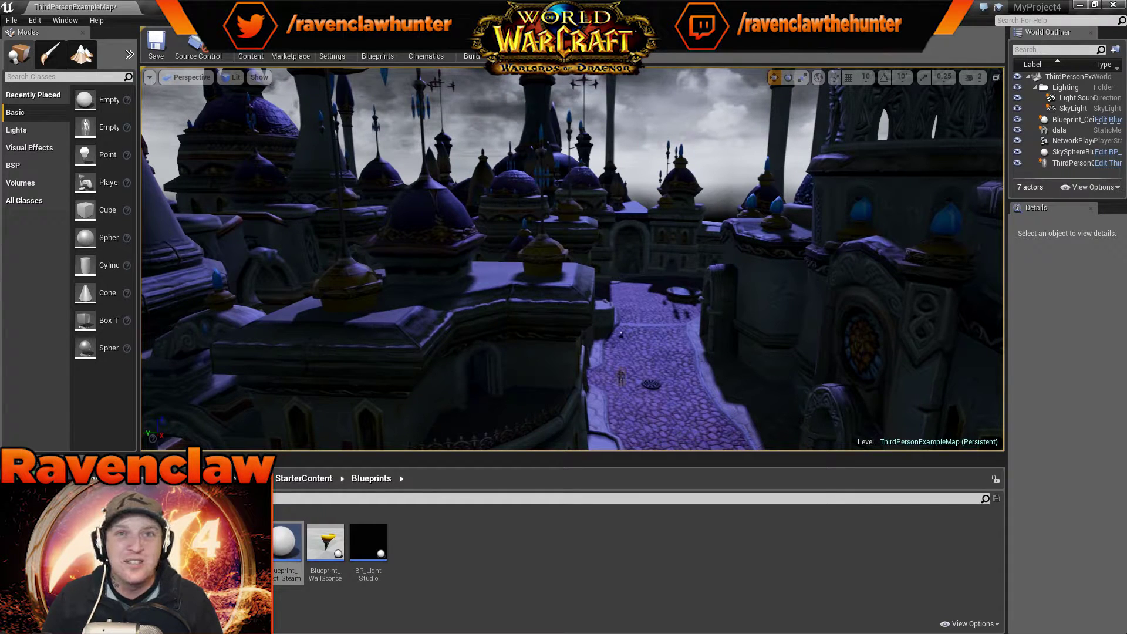
pyautogui.moveTo(694, 311); pyautogui.dragTo(731, 319, button='right')
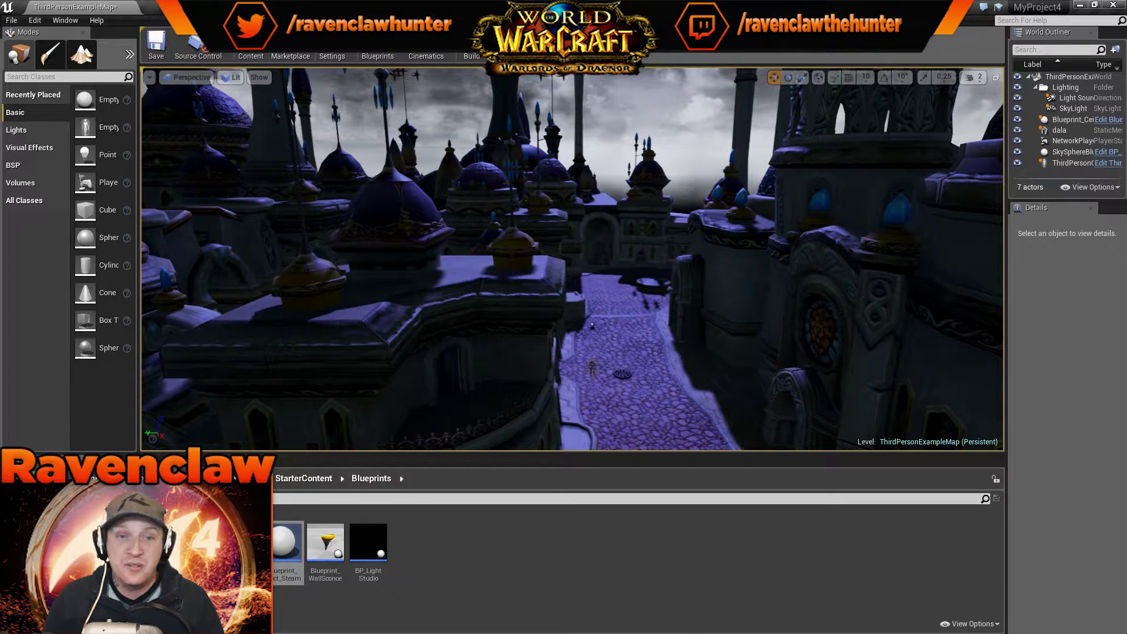
pyautogui.moveTo(572, 258); pyautogui.dragTo(593, 431, button='right')
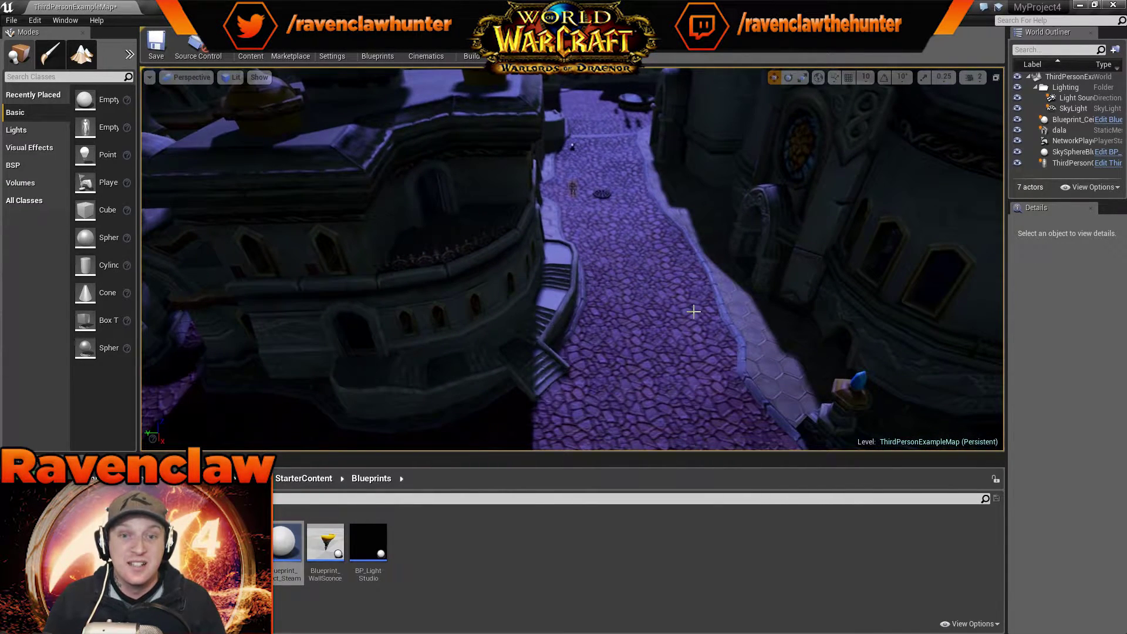
pyautogui.moveTo(693, 311); pyautogui.dragTo(699, 304, button='right')
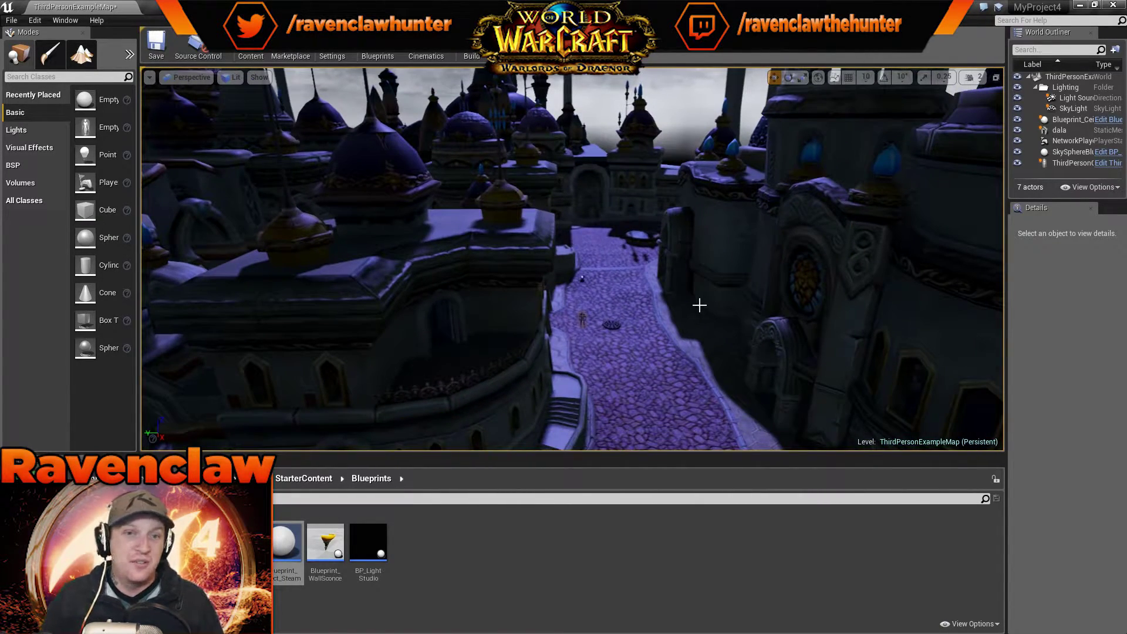